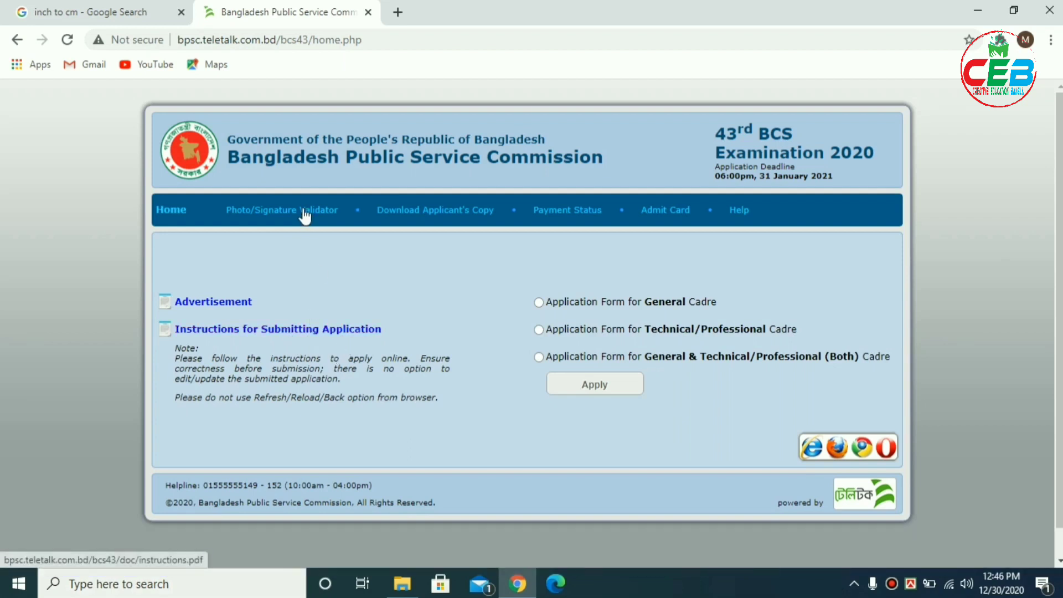
Step: Choose the General & Technical/Professional (Both) Cadre application form and apply
click(269, 221)
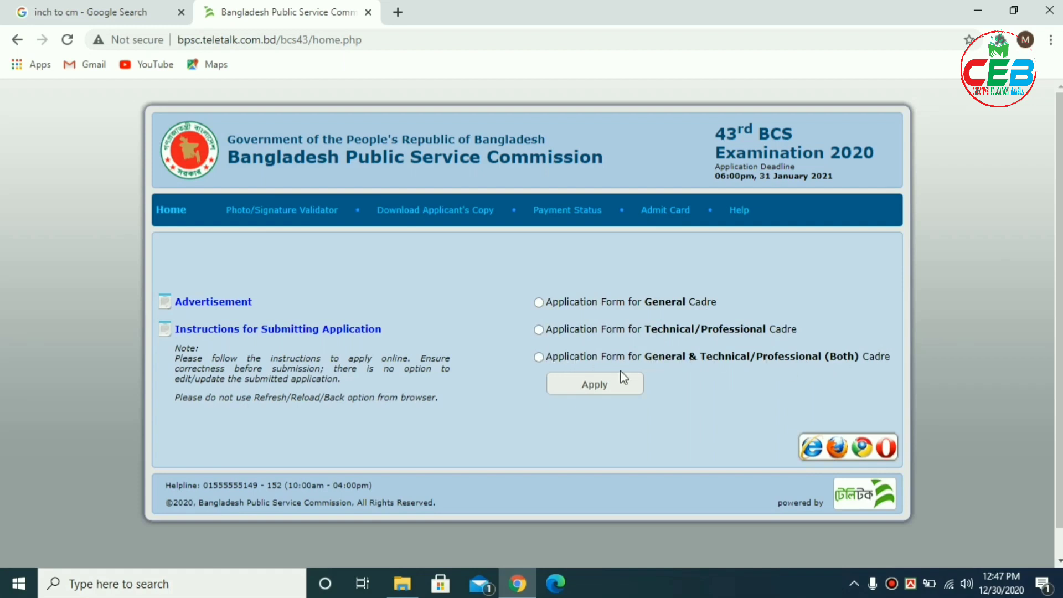
click(539, 358)
click(611, 385)
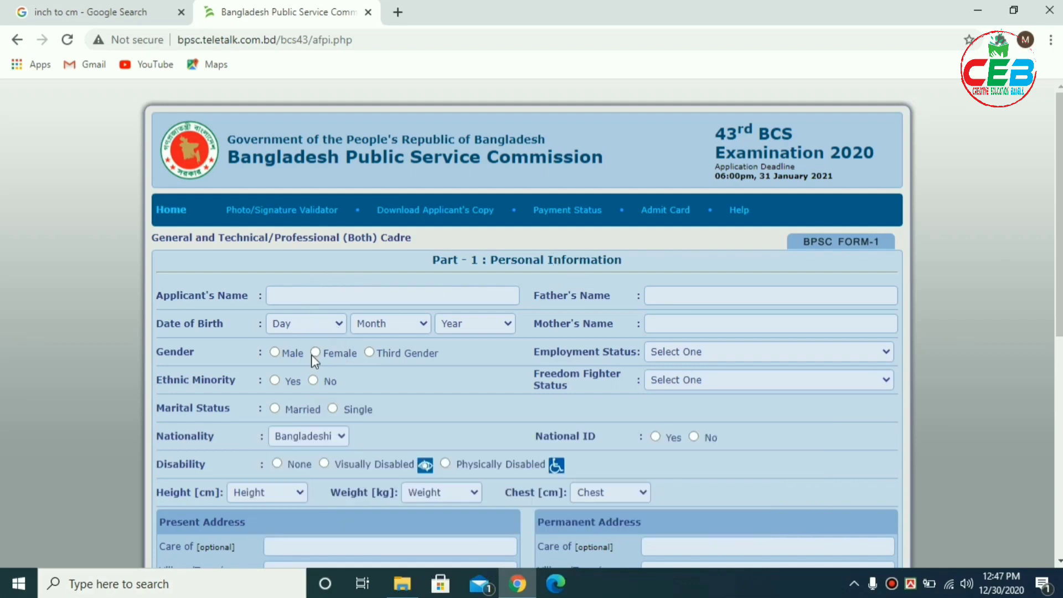
Step: Fill the applicant's, father's and mother's names from saved entries
click(312, 297)
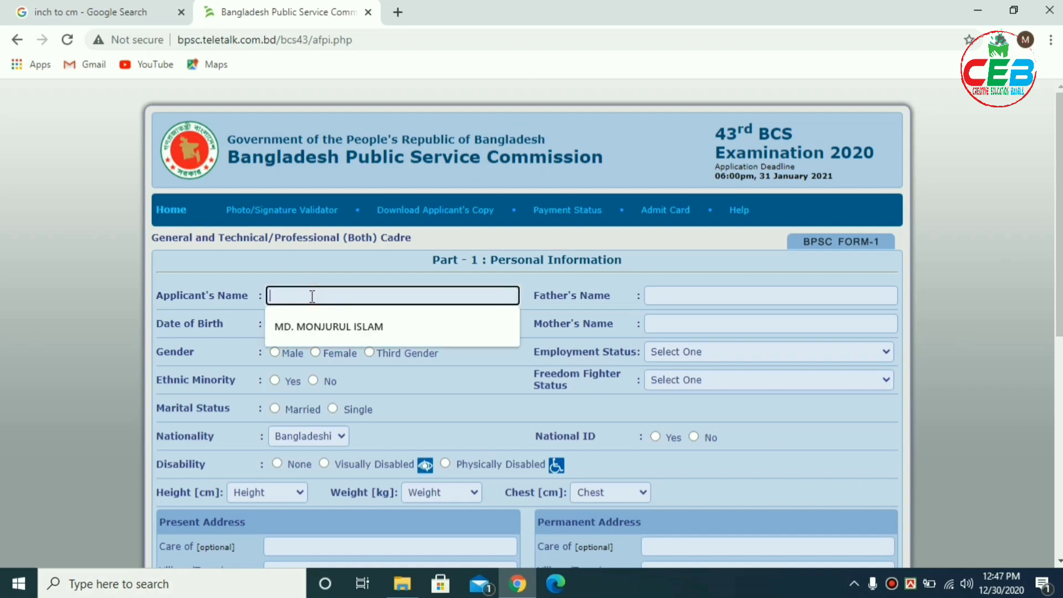
click(318, 322)
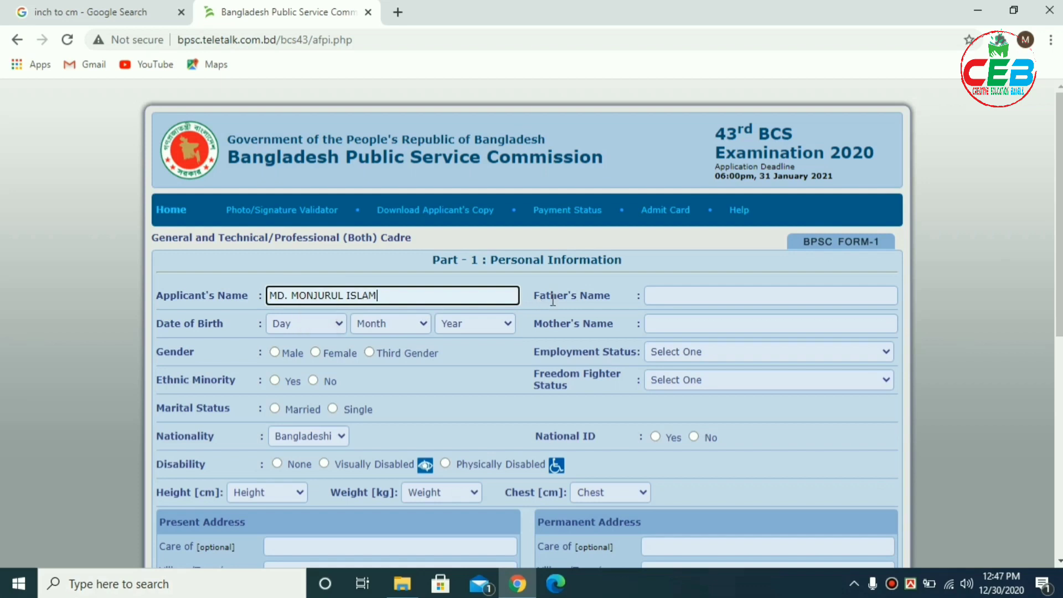
click(670, 295)
click(678, 324)
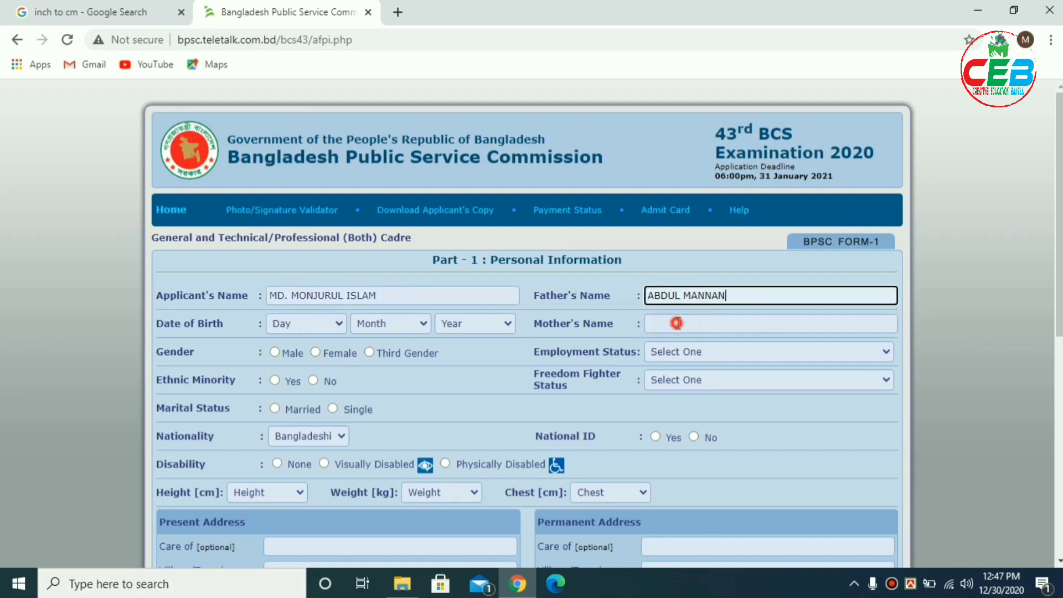
click(677, 323)
click(672, 367)
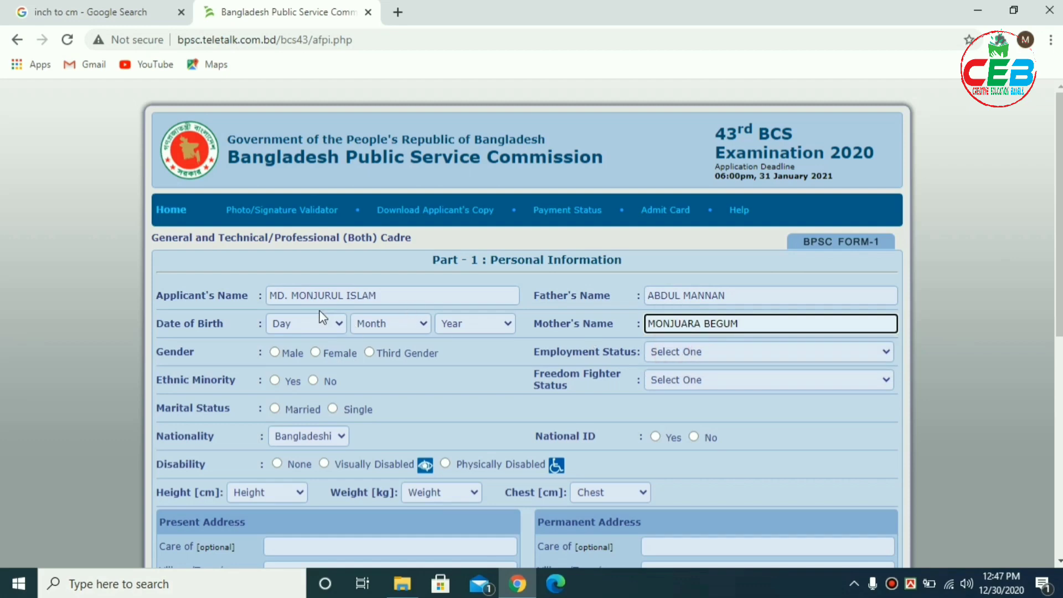
click(306, 320)
scroll(304, 306, down, 1)
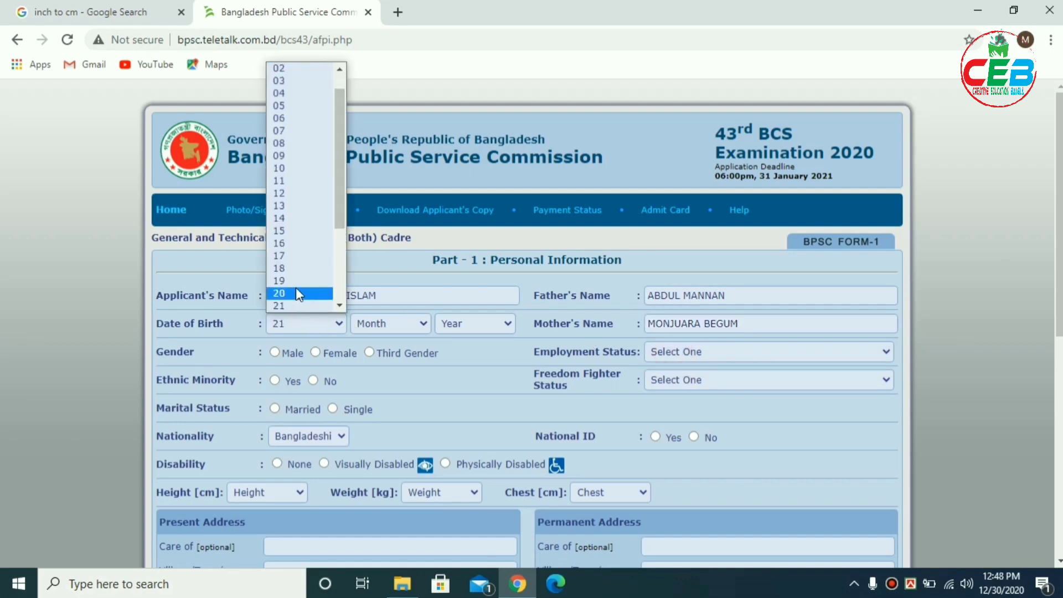
click(295, 284)
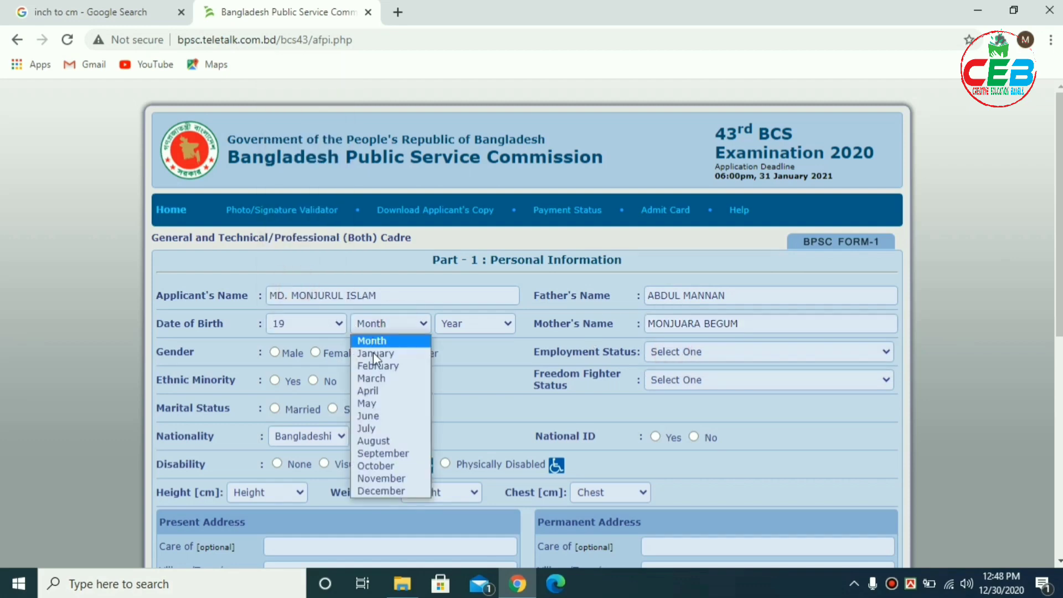
click(375, 374)
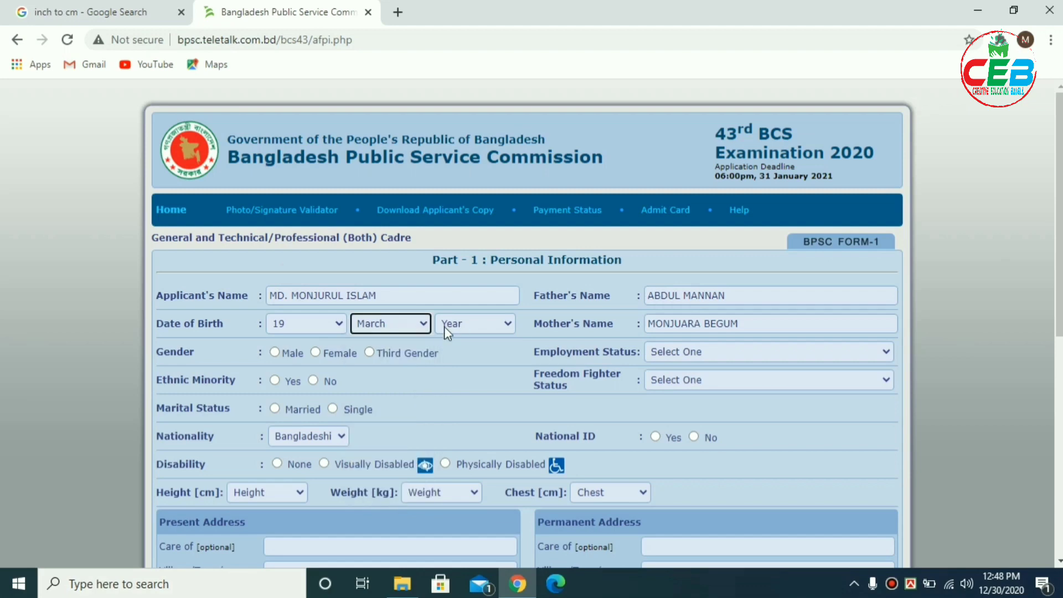
click(445, 328)
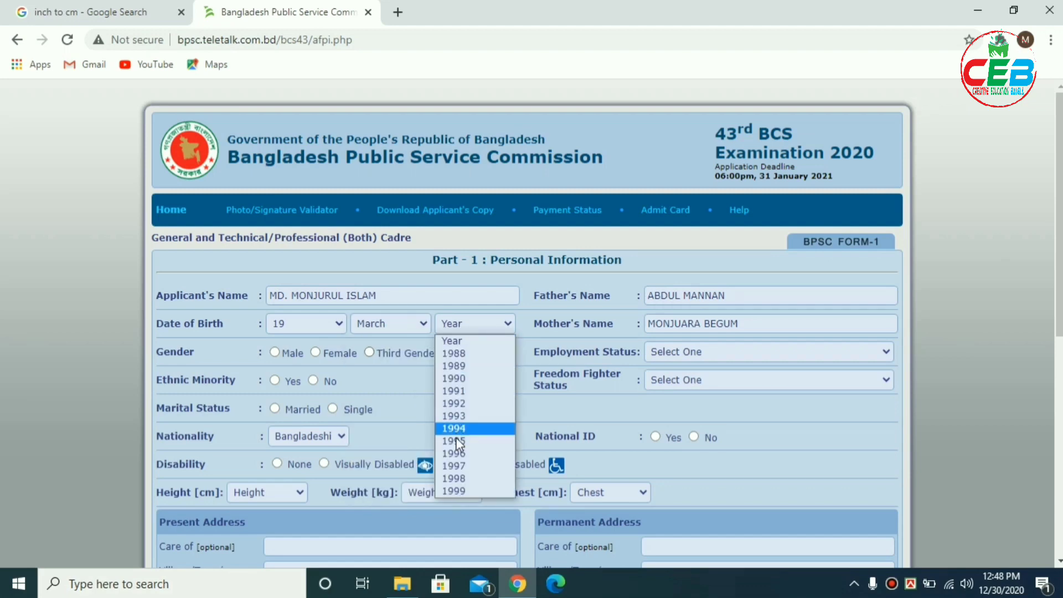
click(458, 441)
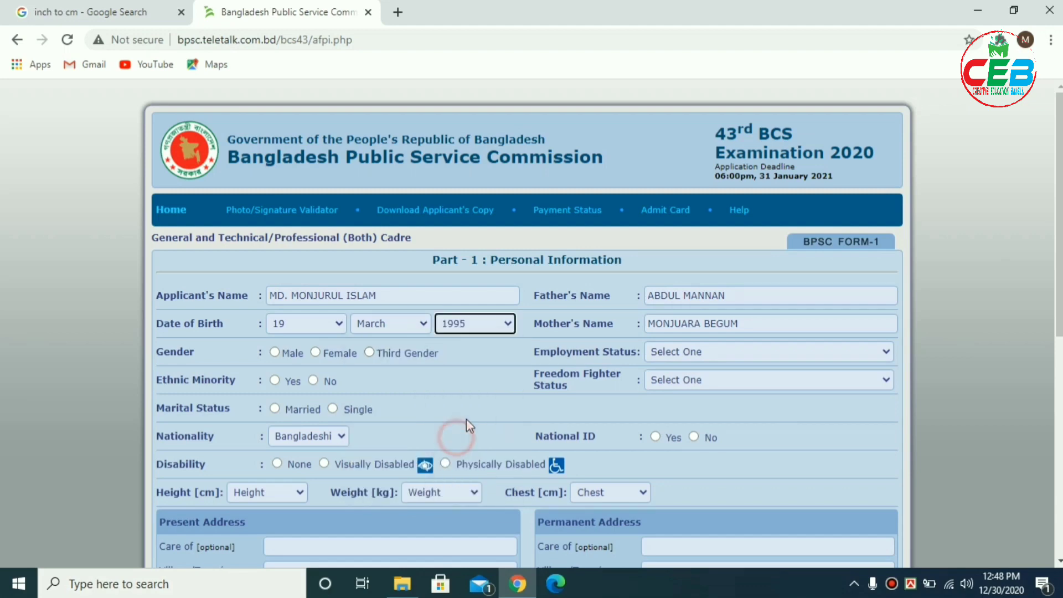
Step: Mark the applicant as Not Employed, Non Freedom Fighter, Male and not an ethnic minority
click(673, 349)
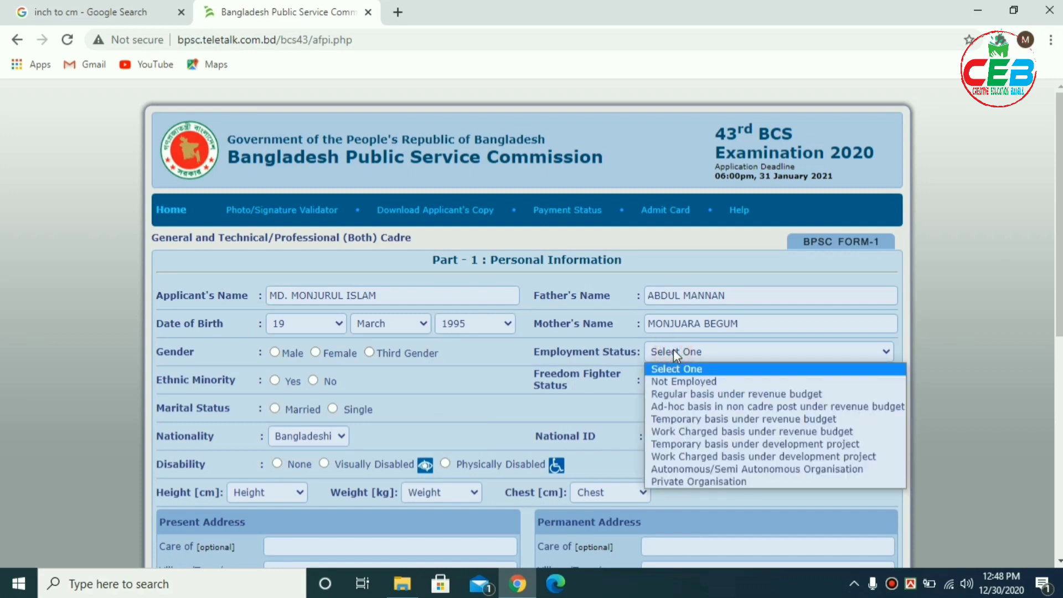
click(672, 381)
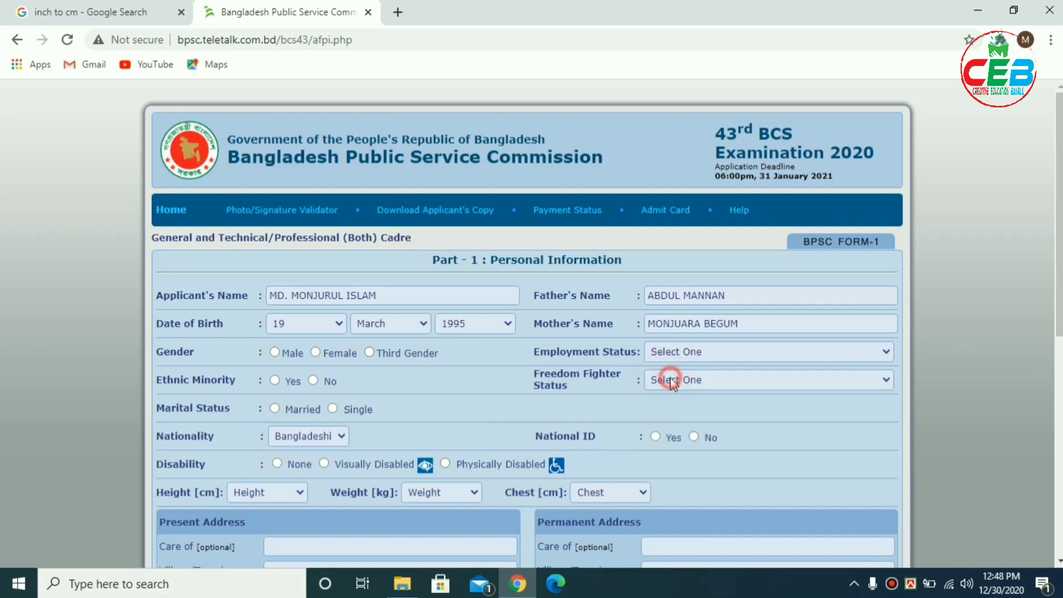
click(673, 380)
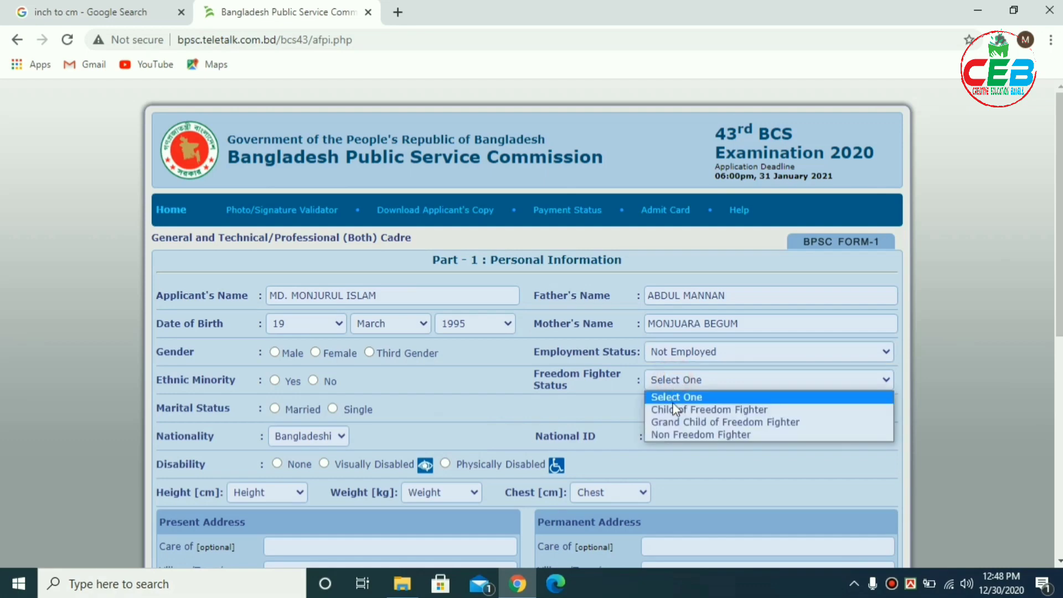
click(676, 437)
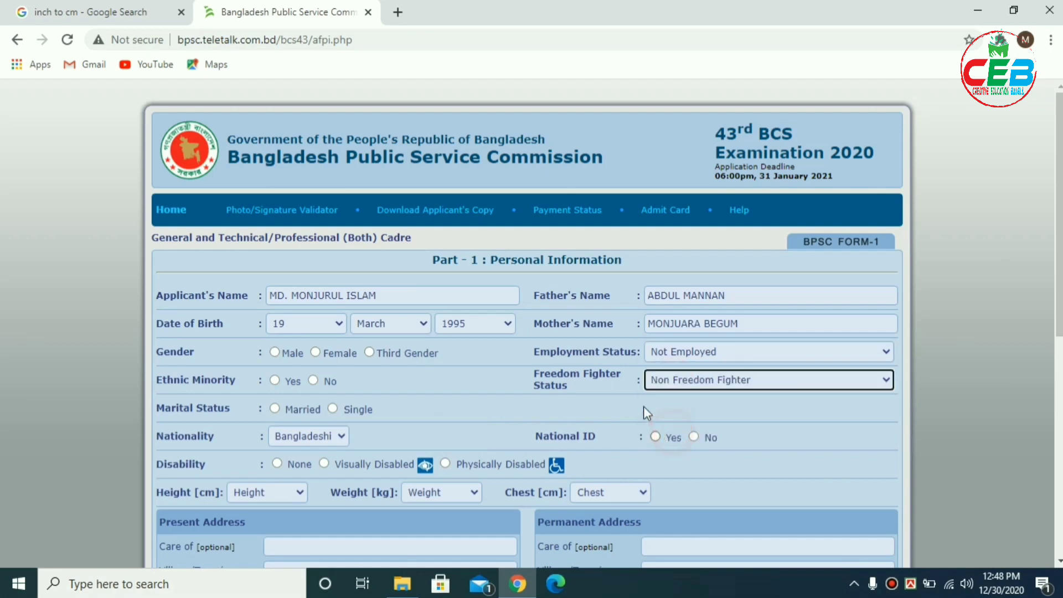
click(277, 351)
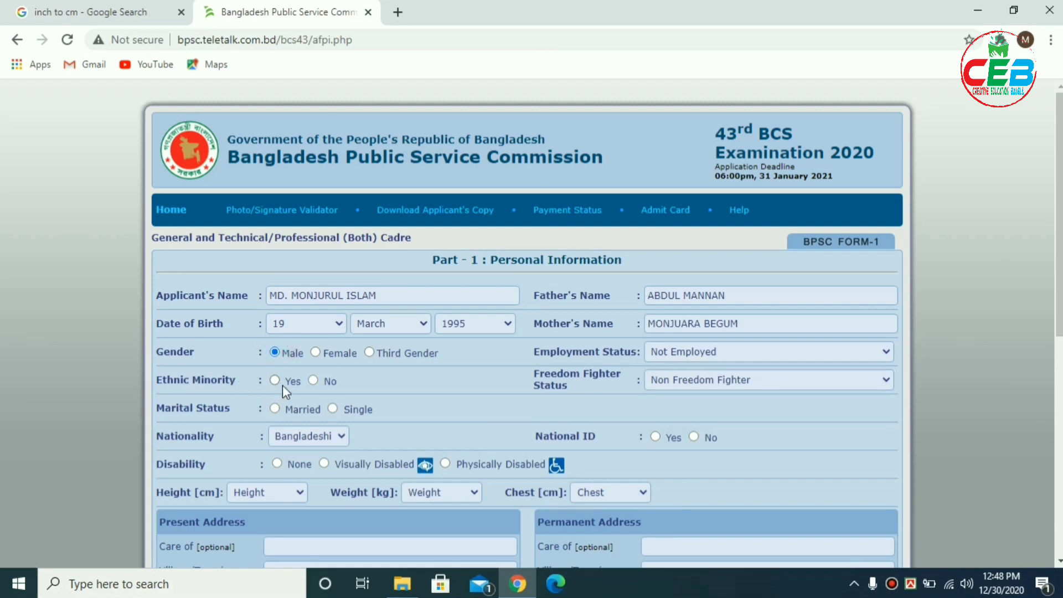
click(313, 380)
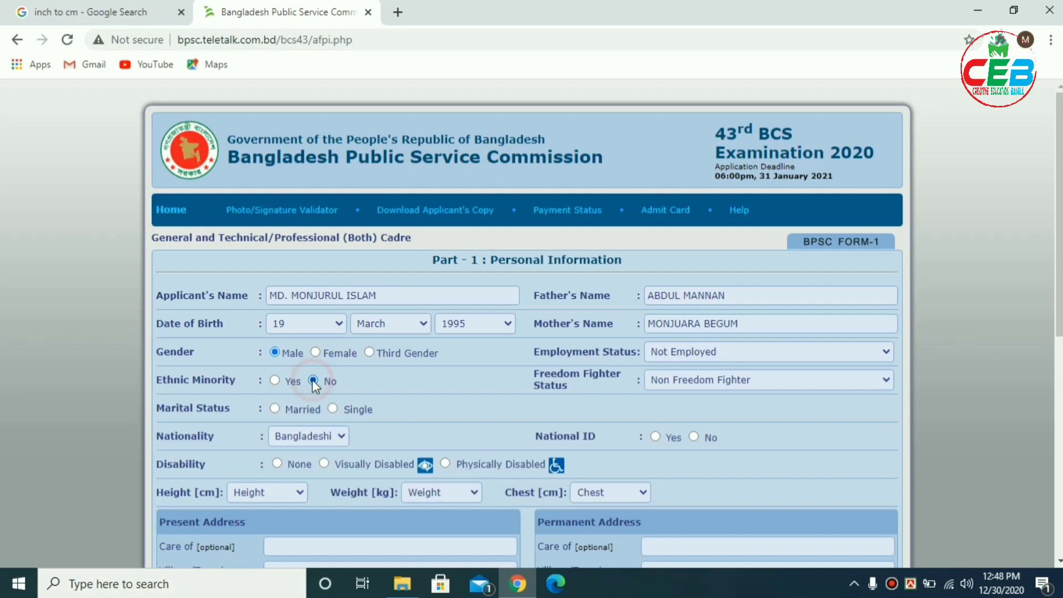
Step: Set marital status to Single, enter the national ID number, and choose disability None
click(274, 408)
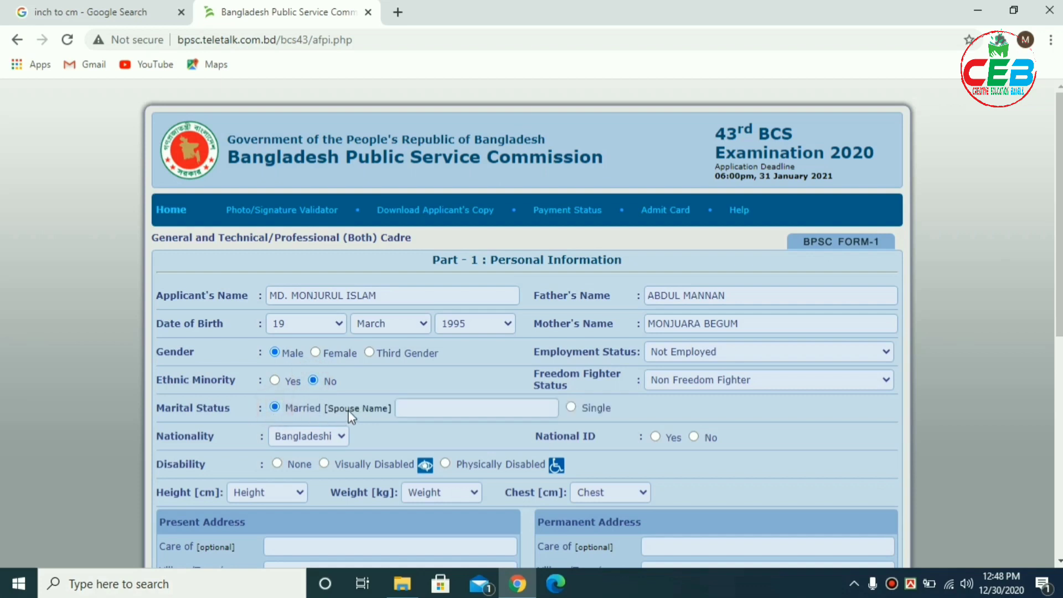
click(571, 408)
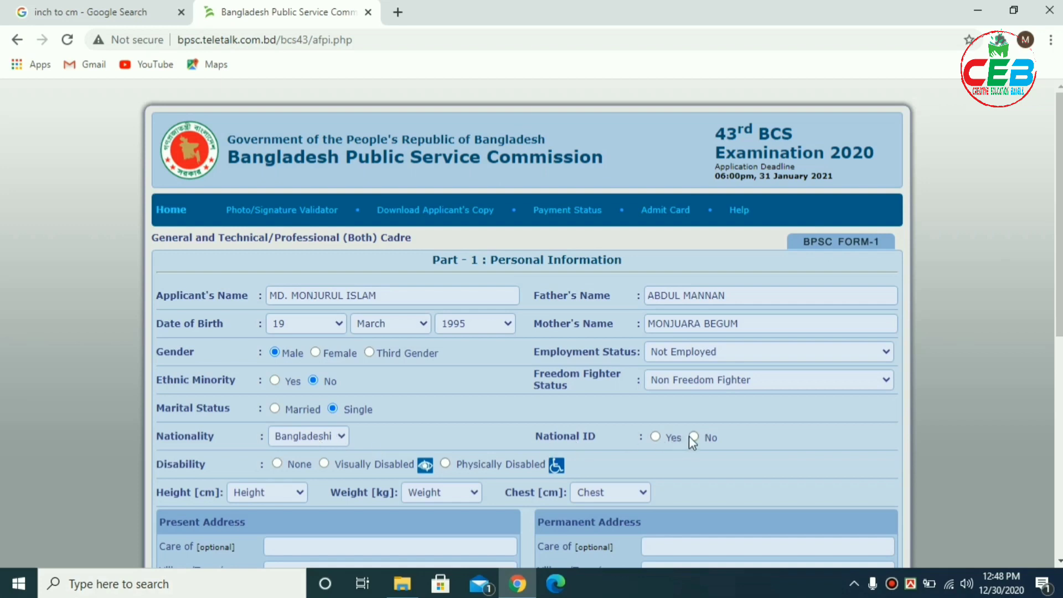
click(655, 436)
click(719, 437)
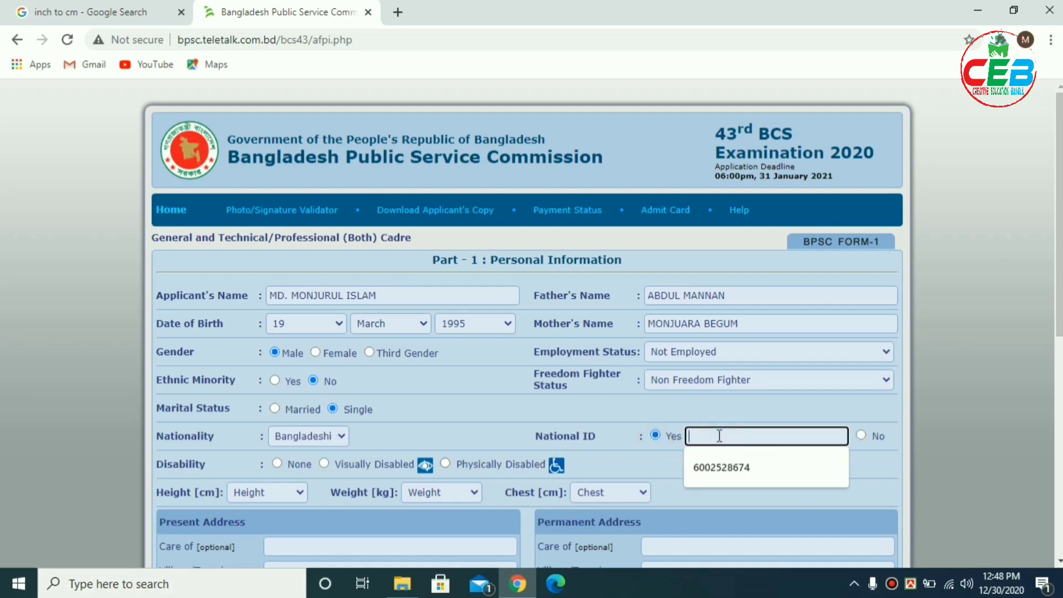
click(718, 475)
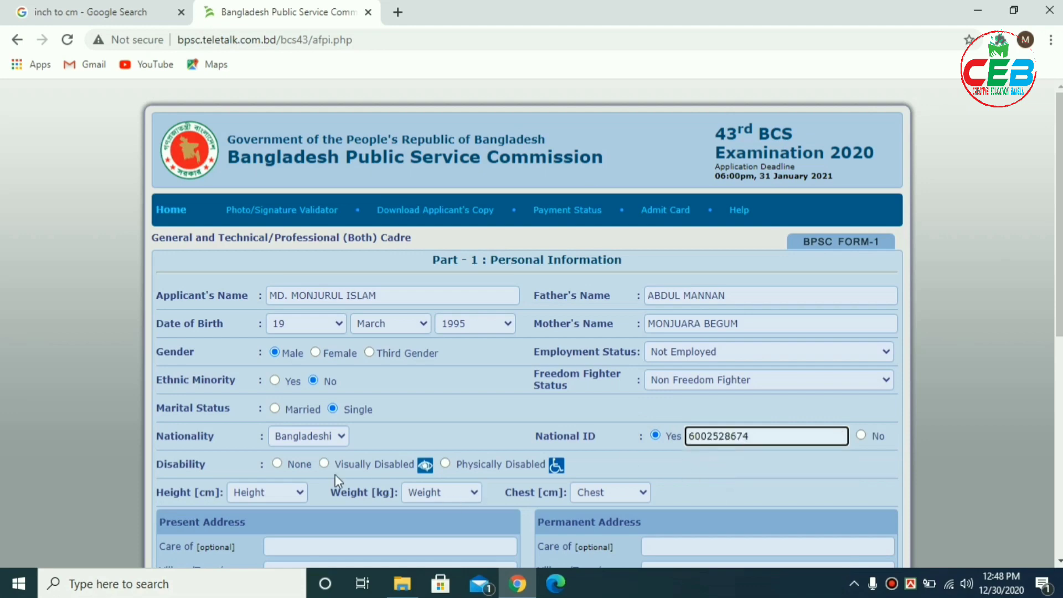
click(277, 464)
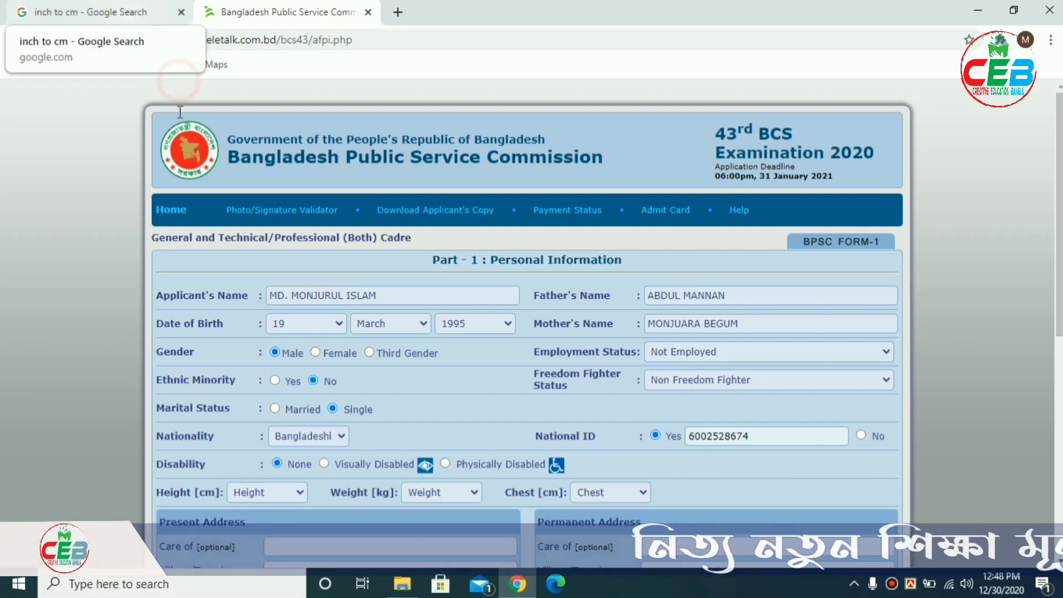
Step: Convert 67 inches to centimetres in the Google converter
click(130, 17)
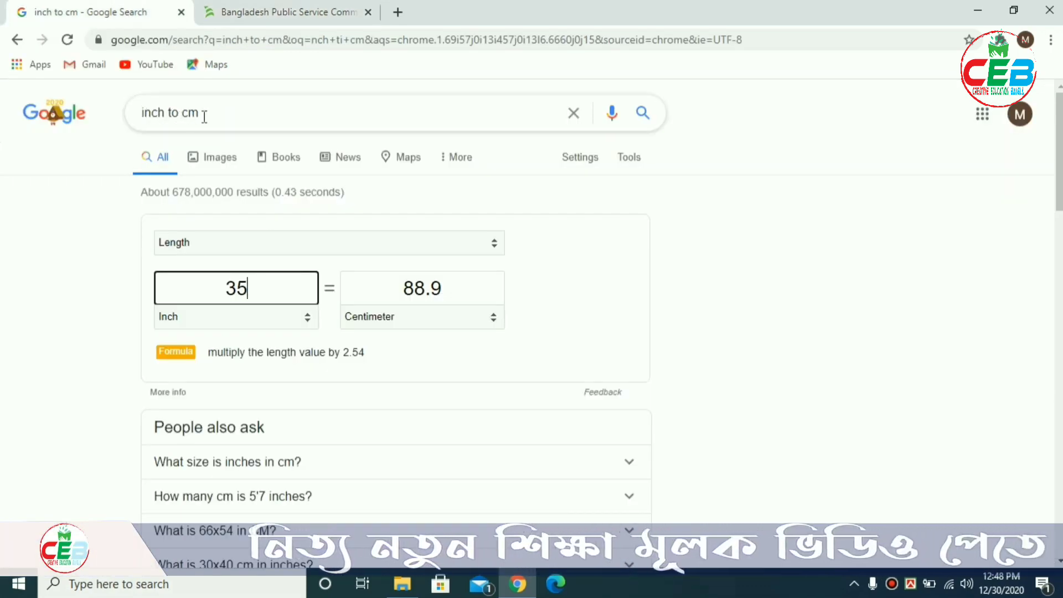
drag(256, 288, 190, 287)
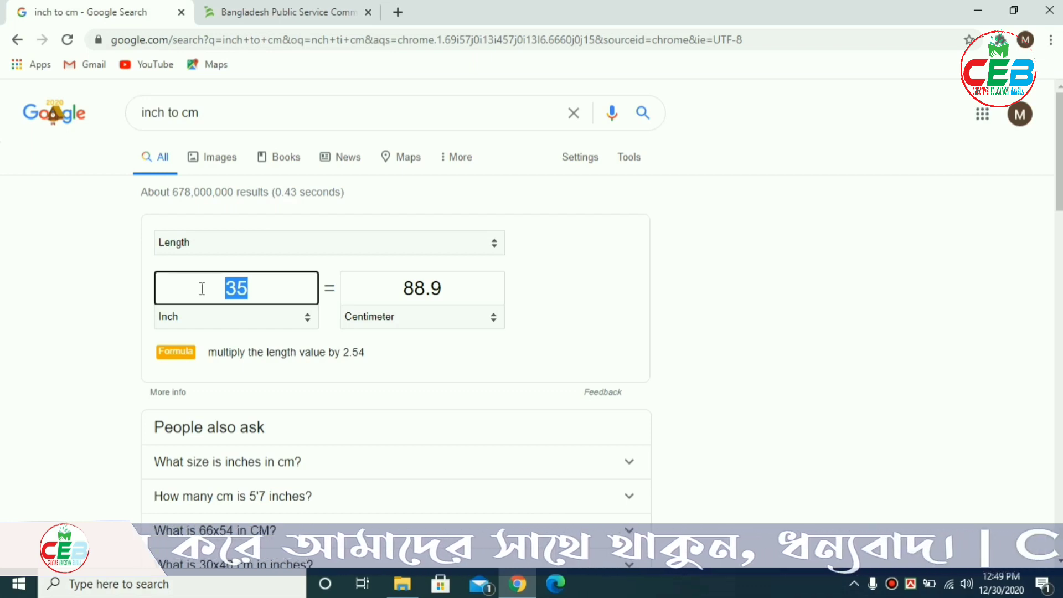
text(67)
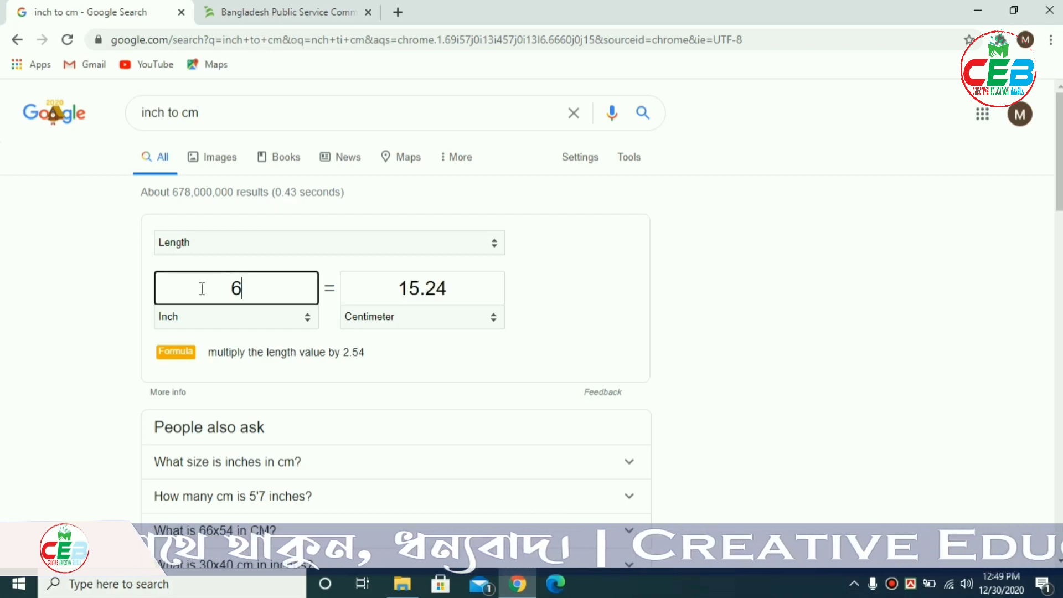
click(309, 15)
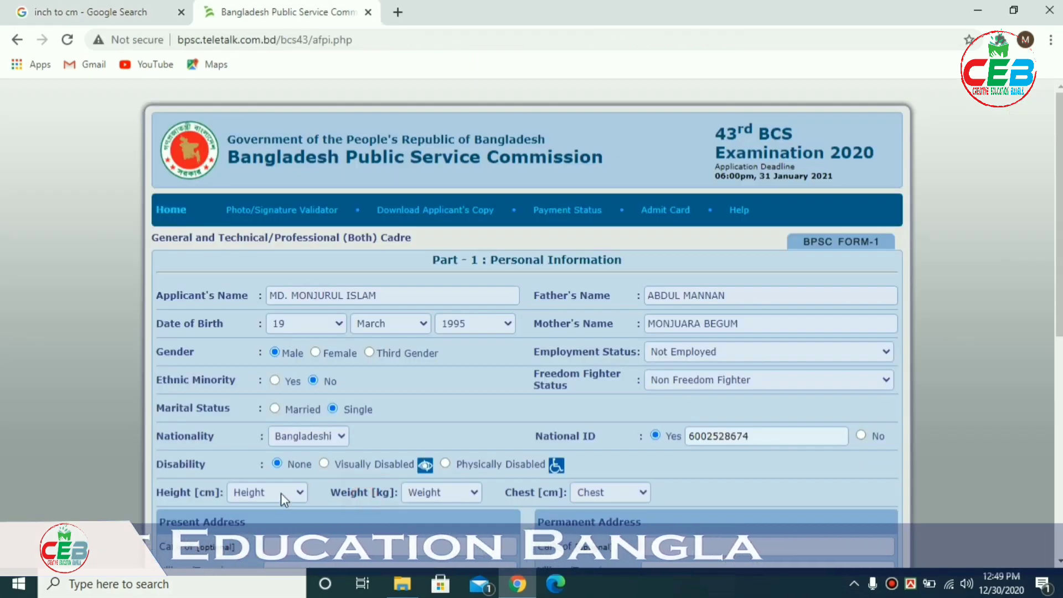
Step: Set the height to 170 cm and the weight to 64 kg
click(281, 492)
scroll(274, 460, down, 1)
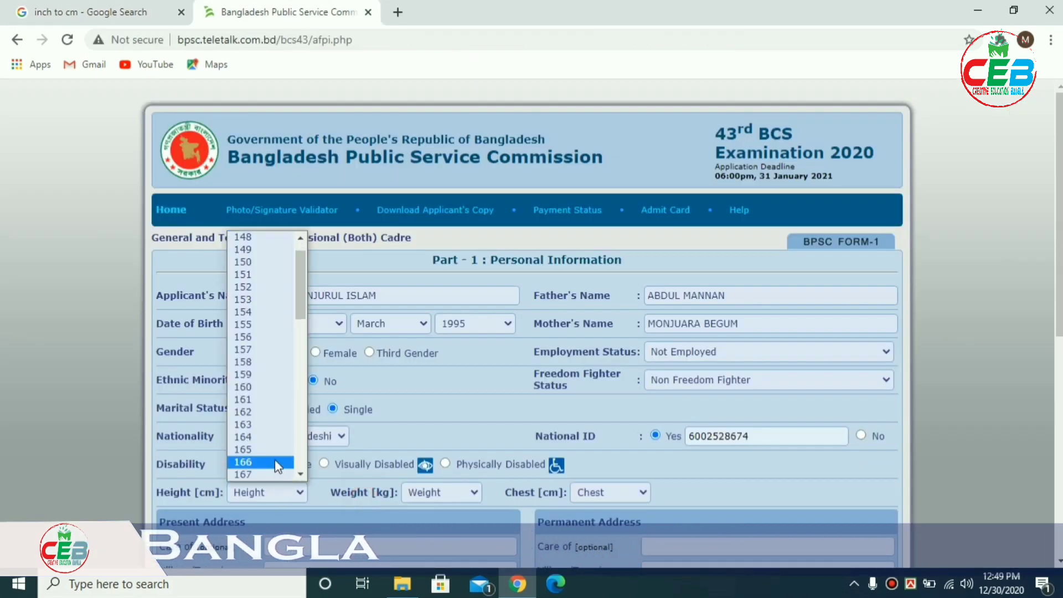
scroll(273, 451, down, 3)
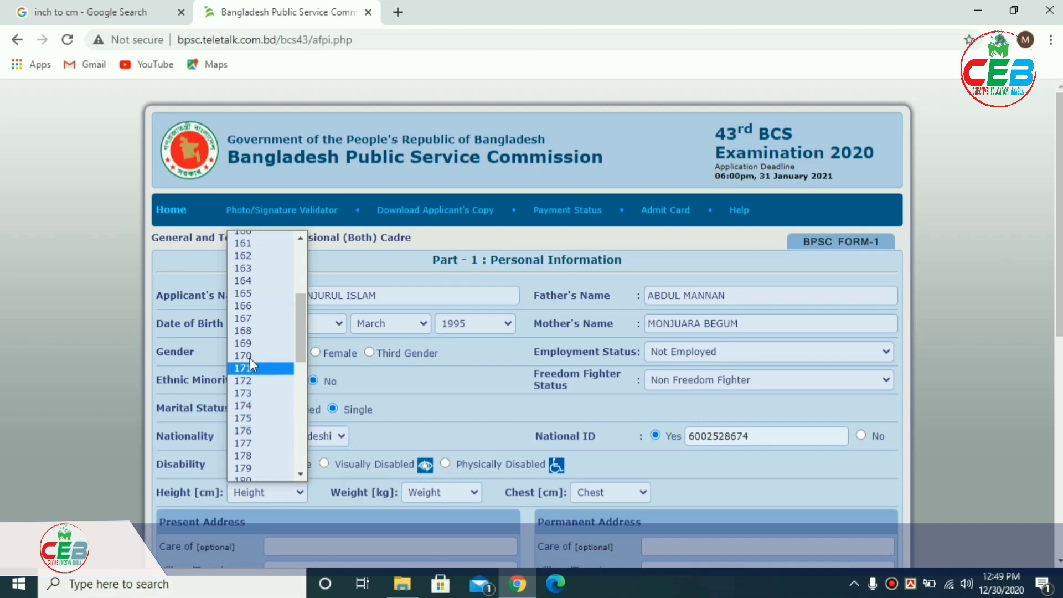
click(250, 357)
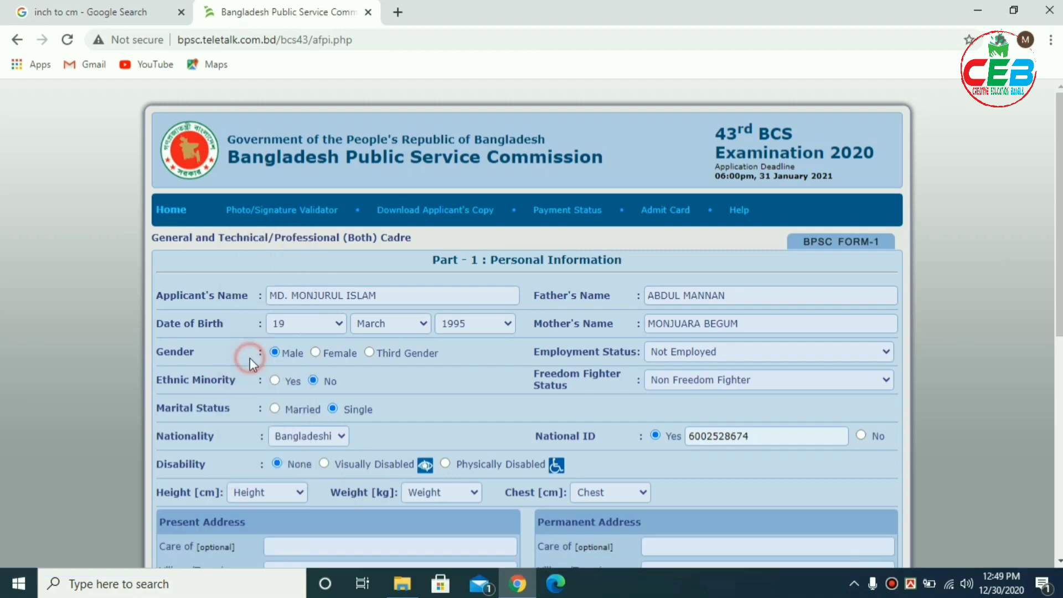
click(410, 489)
scroll(425, 426, down, 3)
scroll(427, 413, down, 2)
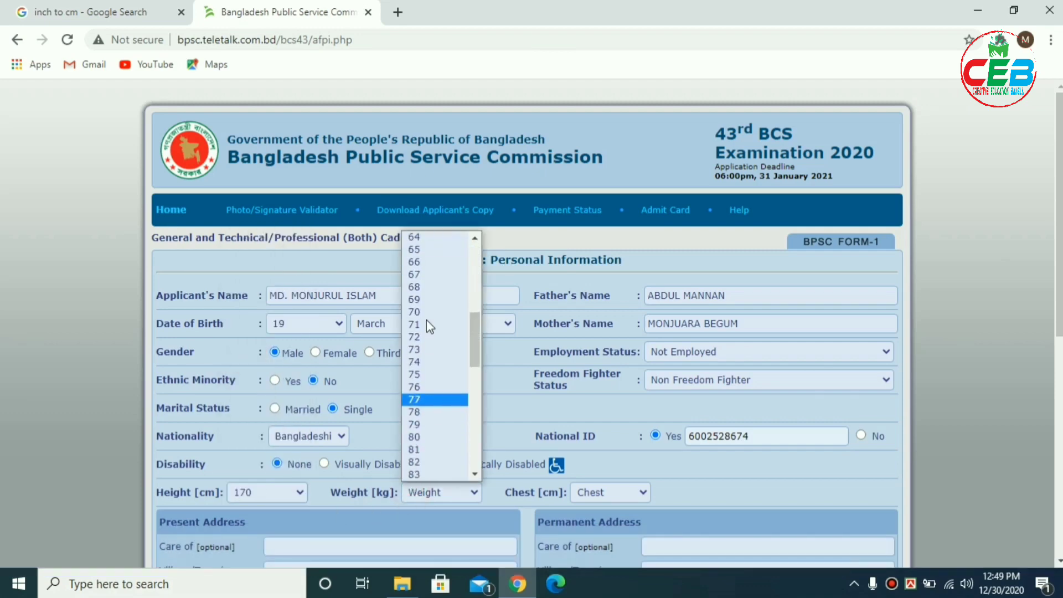
click(421, 237)
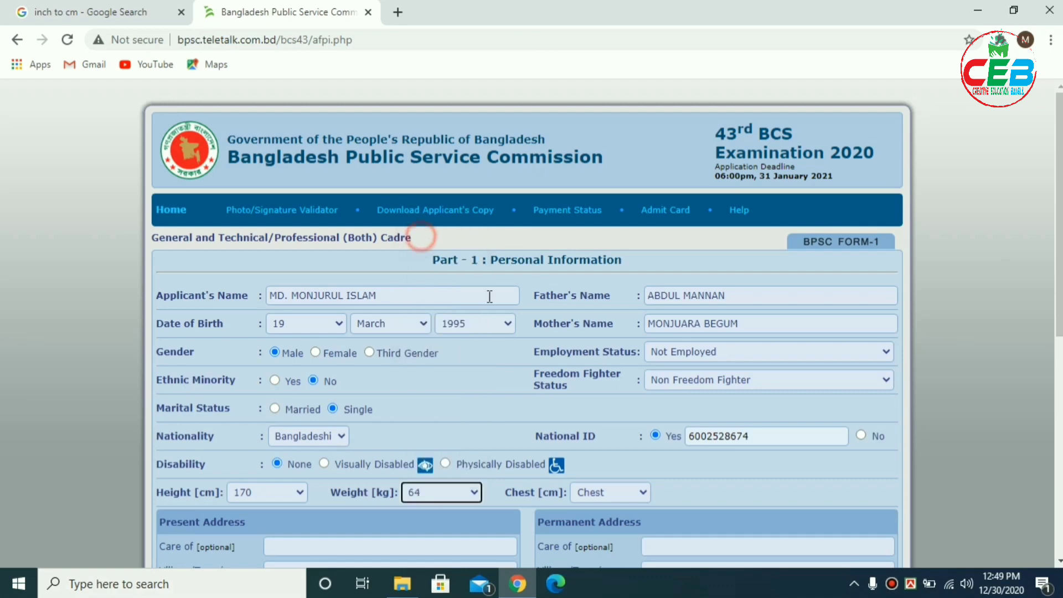
Step: Convert 36 inches to centimetres (91.44) and set the chest measurement to 91 cm
click(597, 493)
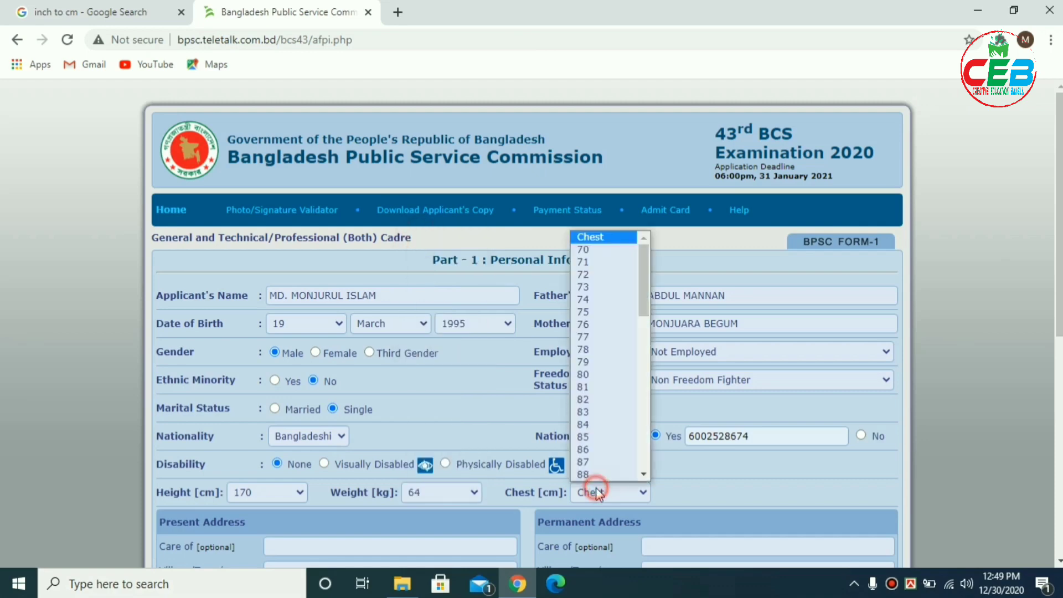
click(126, 12)
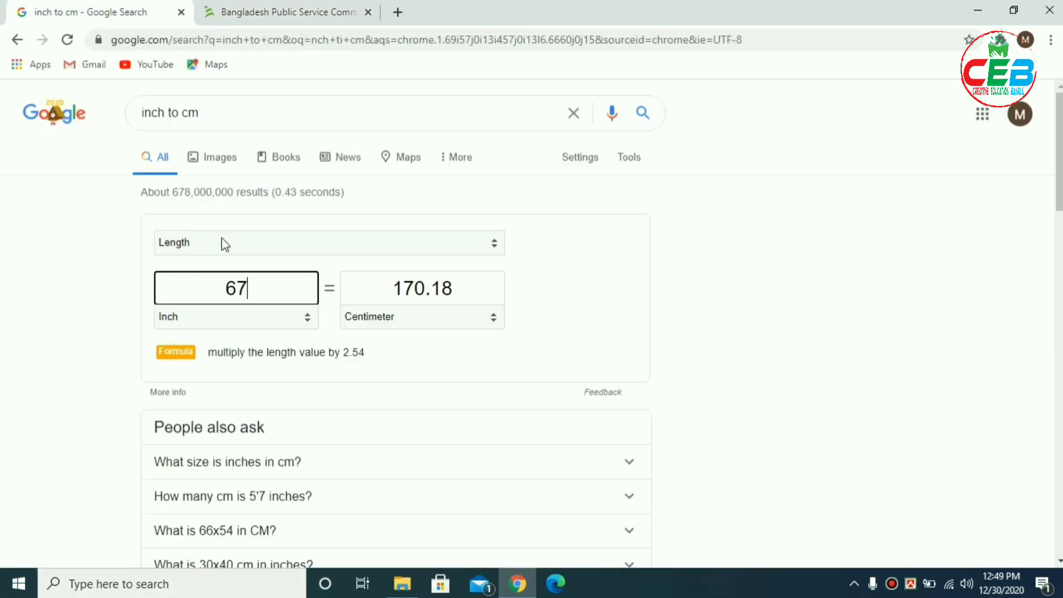
click(258, 288)
double_click(214, 294)
text(36)
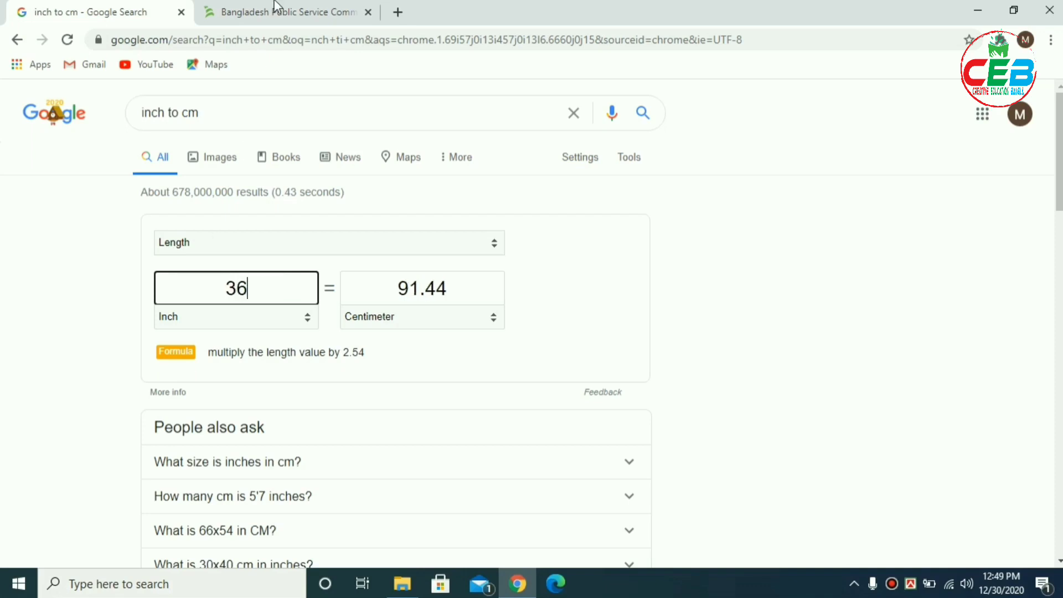
key(ctrl+Tab)
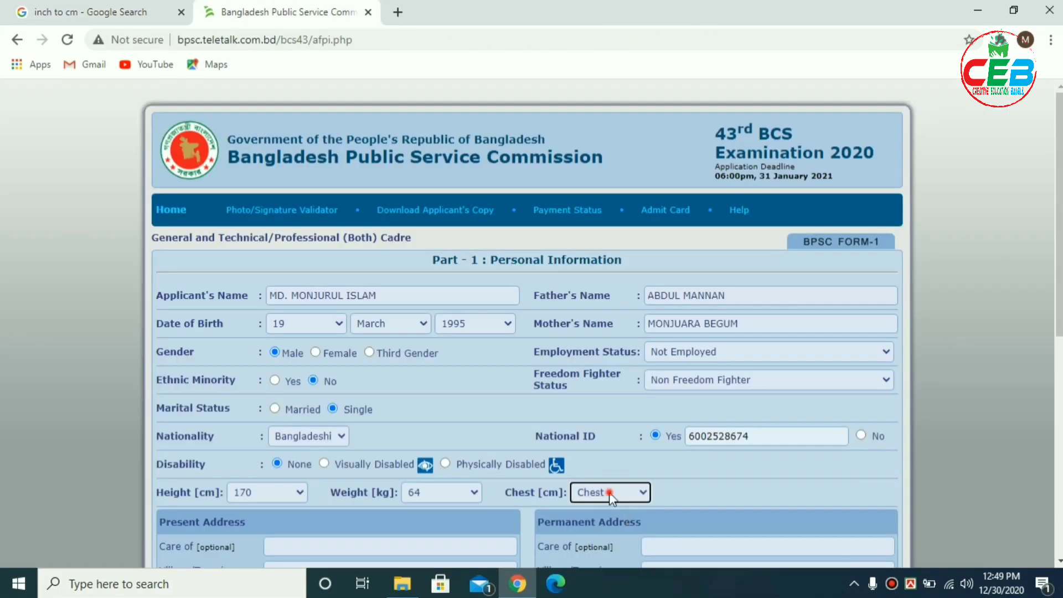
click(609, 493)
scroll(603, 459, down, 3)
click(583, 330)
scroll(339, 350, down, 3)
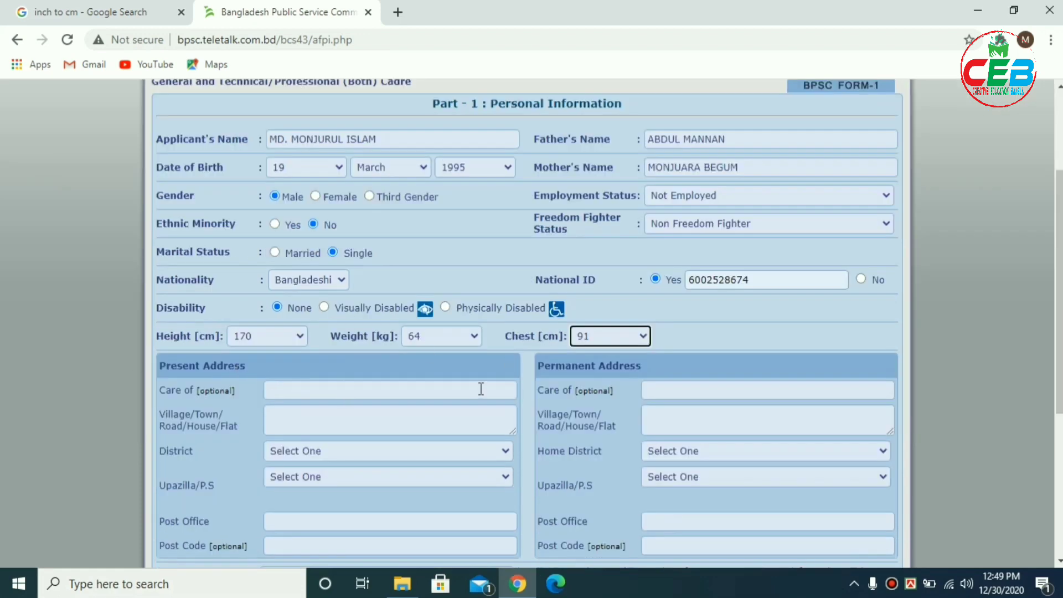
click(372, 389)
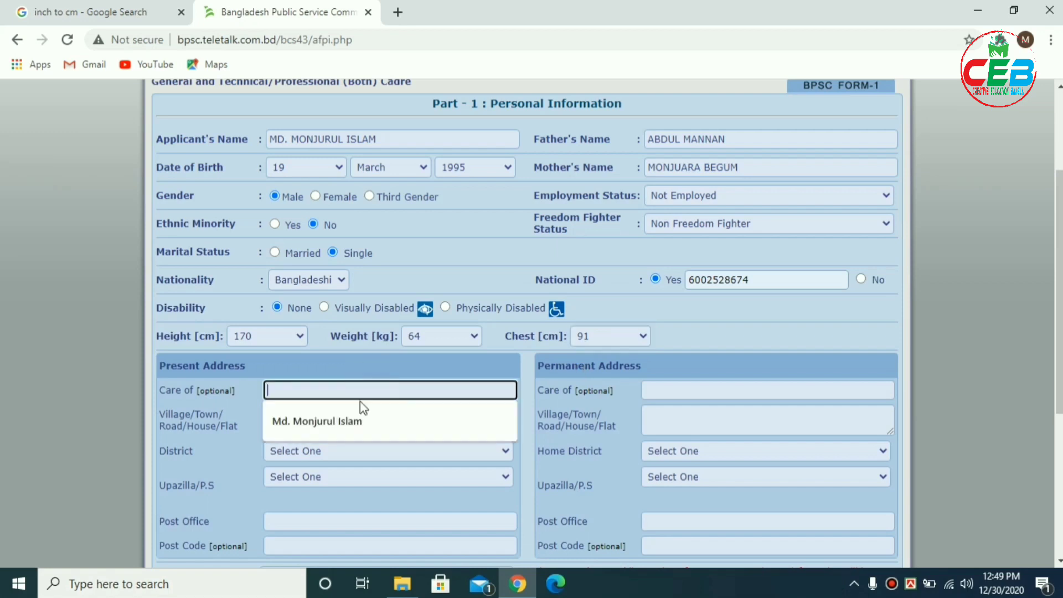
click(355, 420)
click(351, 416)
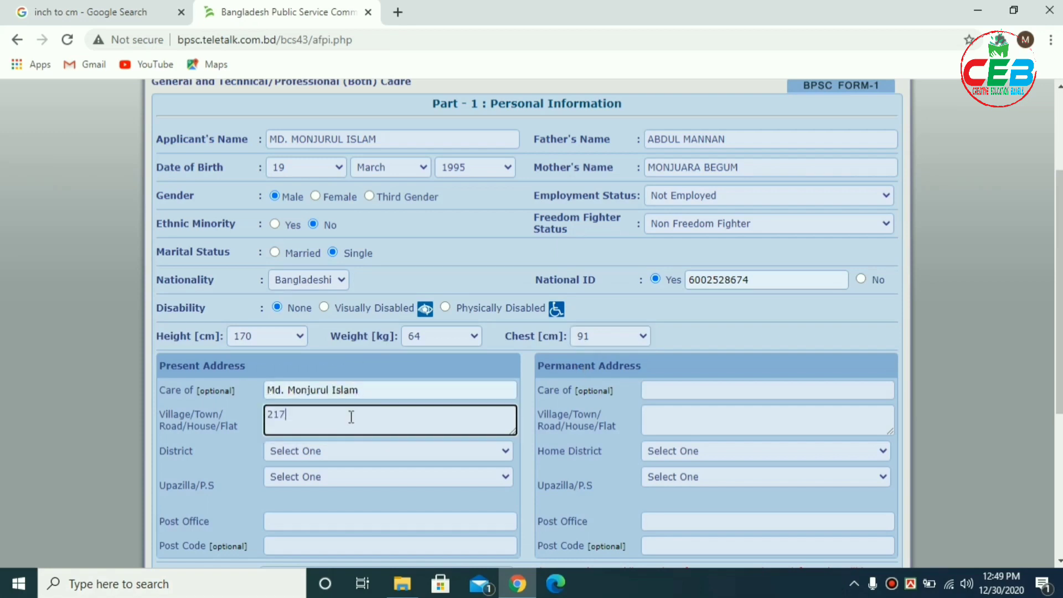
click(339, 453)
scroll(335, 399, down, 1)
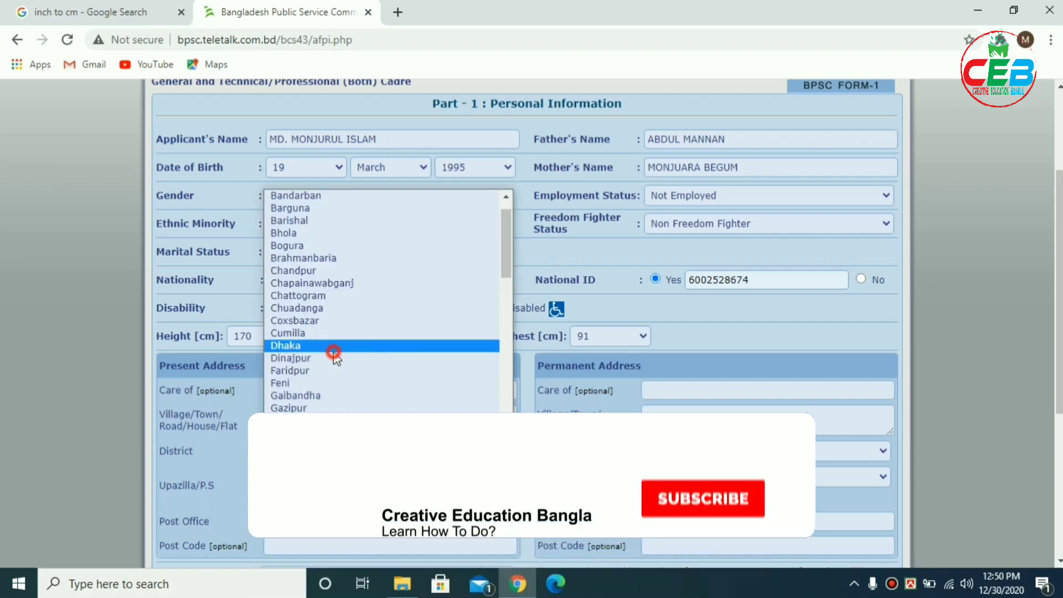
click(334, 347)
Step: Set the present upazila to Jatrabari and fill the post office and post code
click(339, 477)
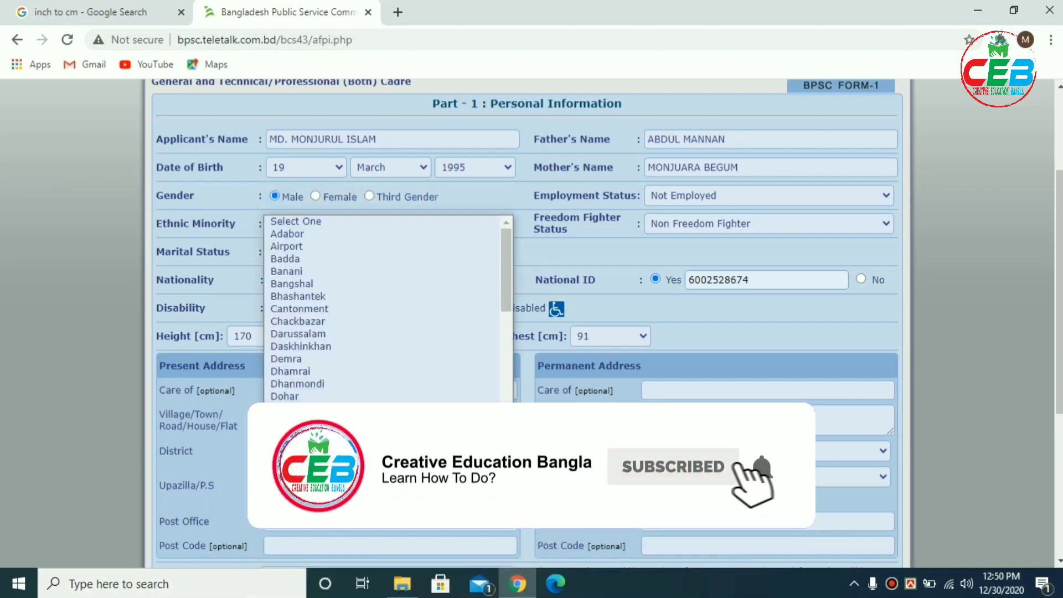
key(Return)
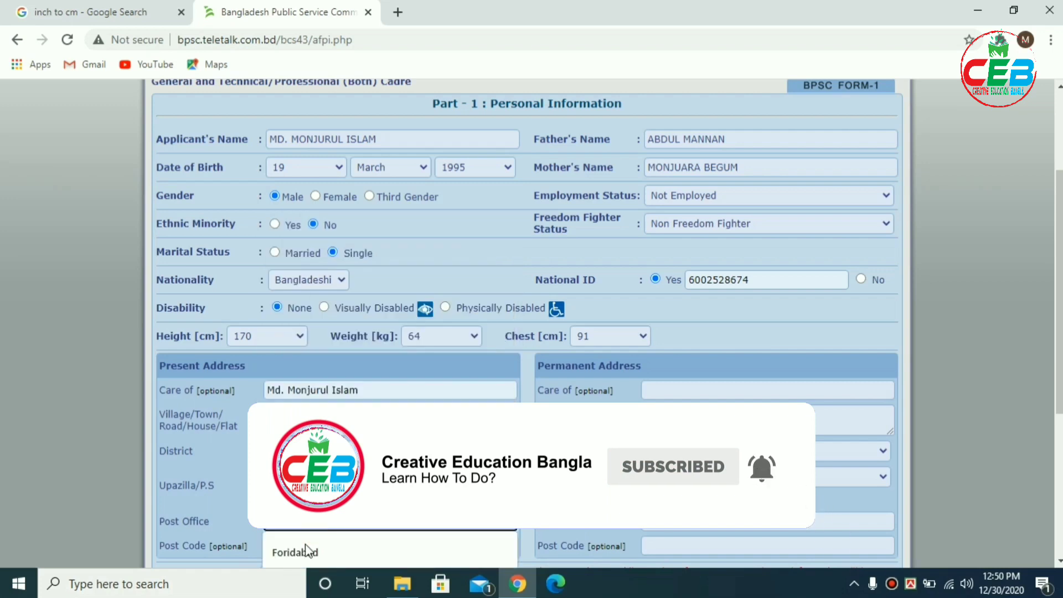
click(304, 548)
click(305, 546)
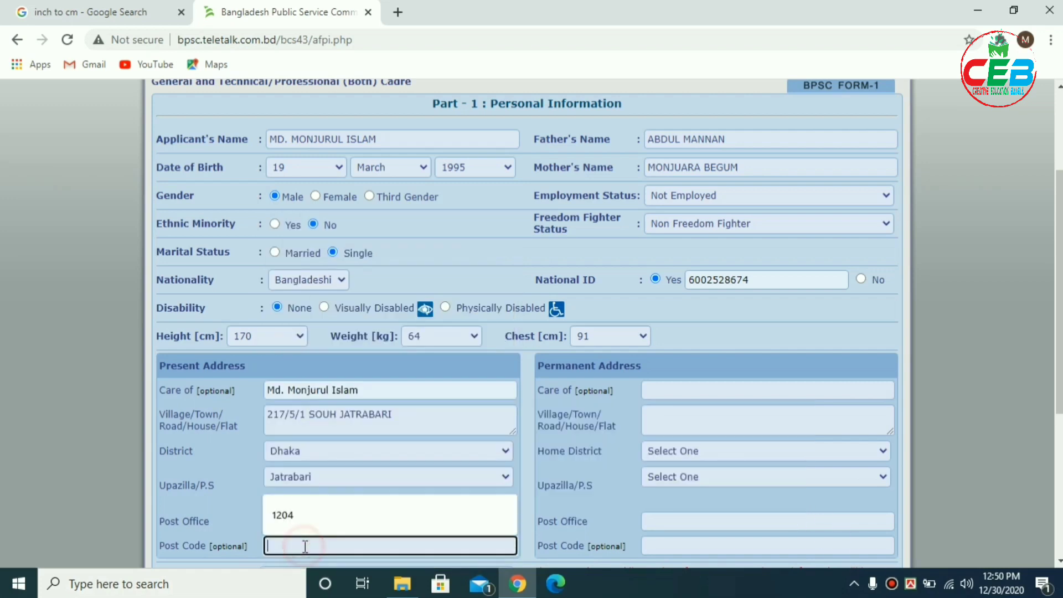
click(299, 518)
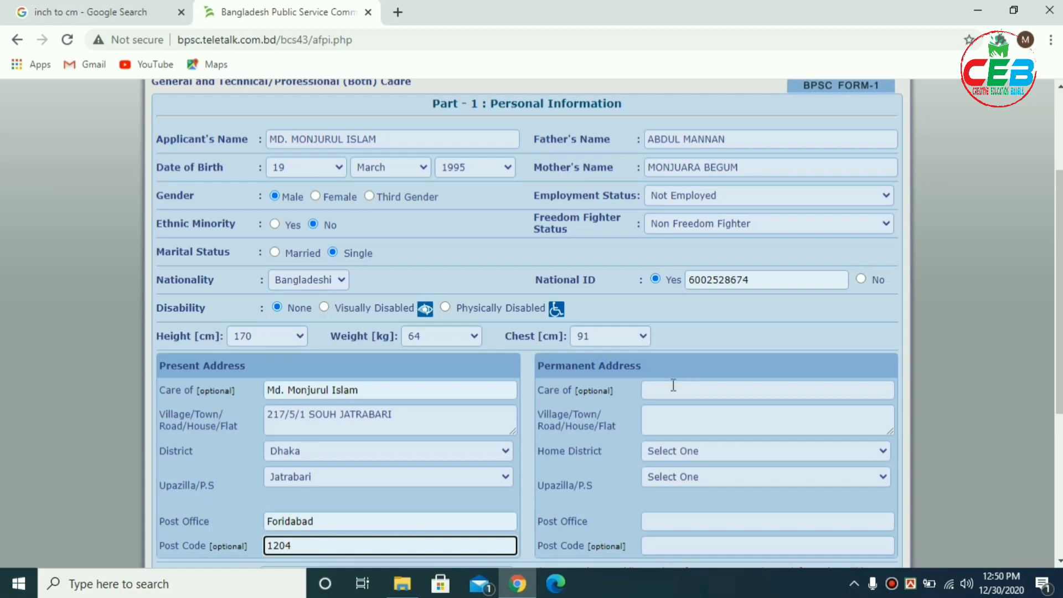
click(673, 386)
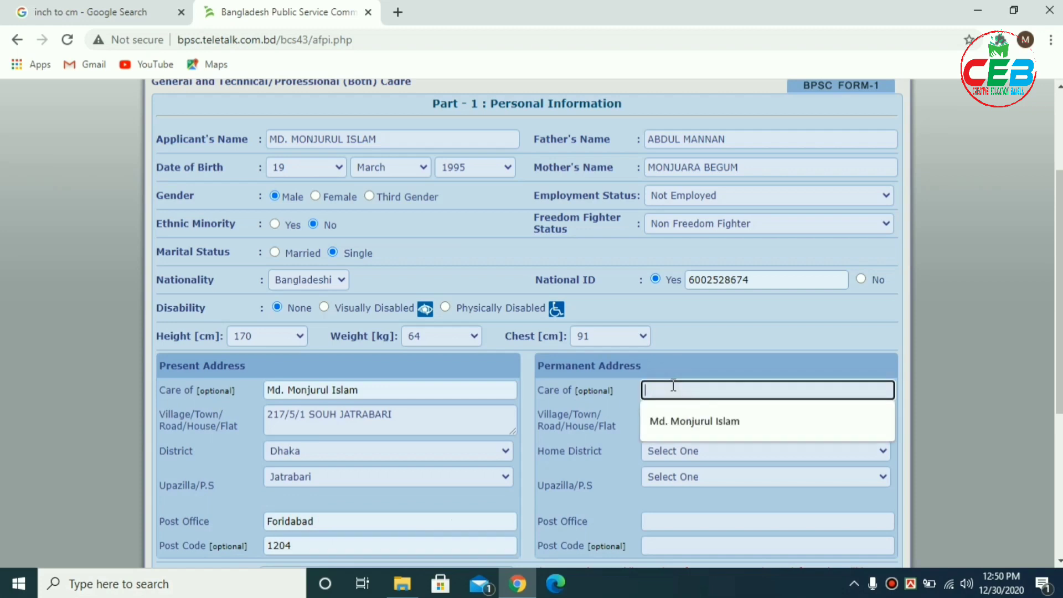
click(677, 423)
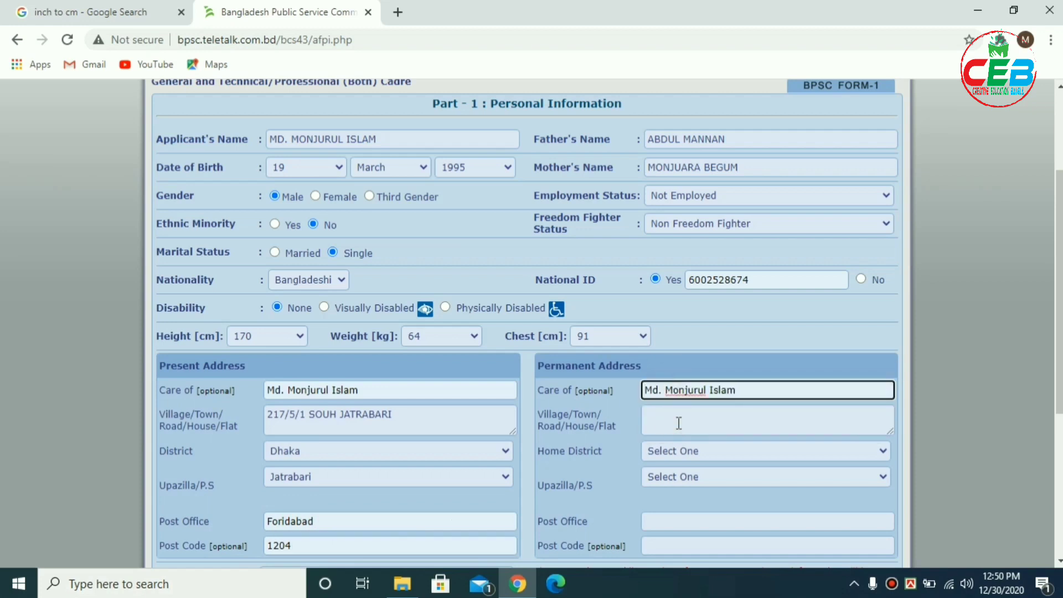
click(679, 422)
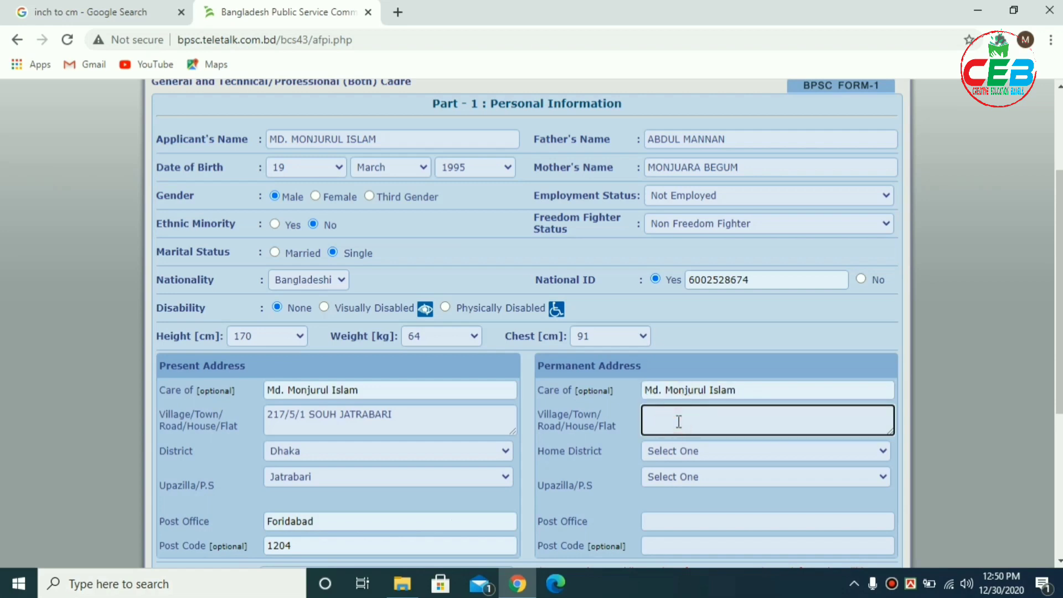
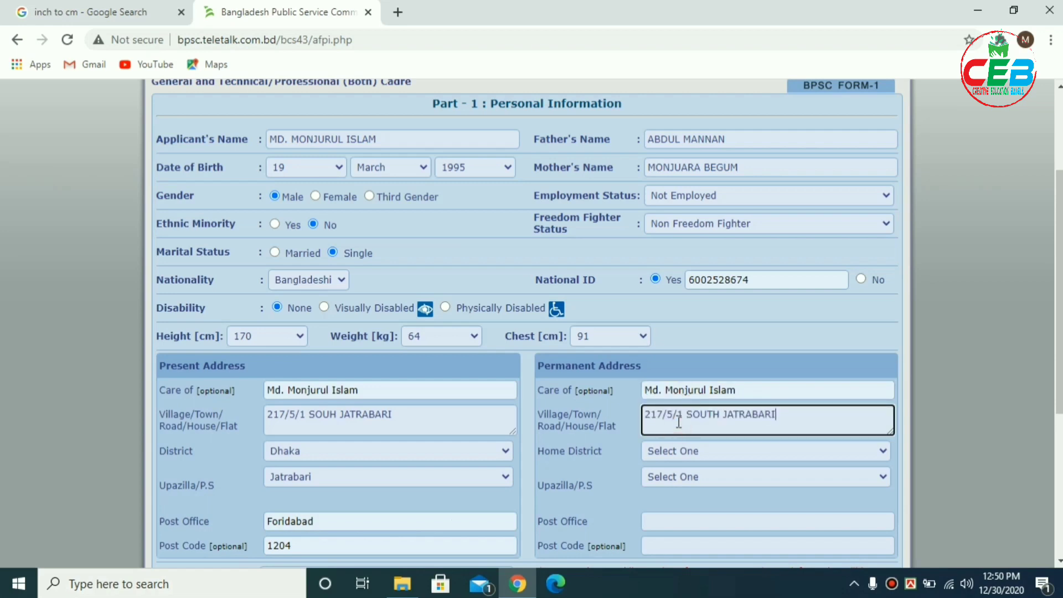
click(688, 456)
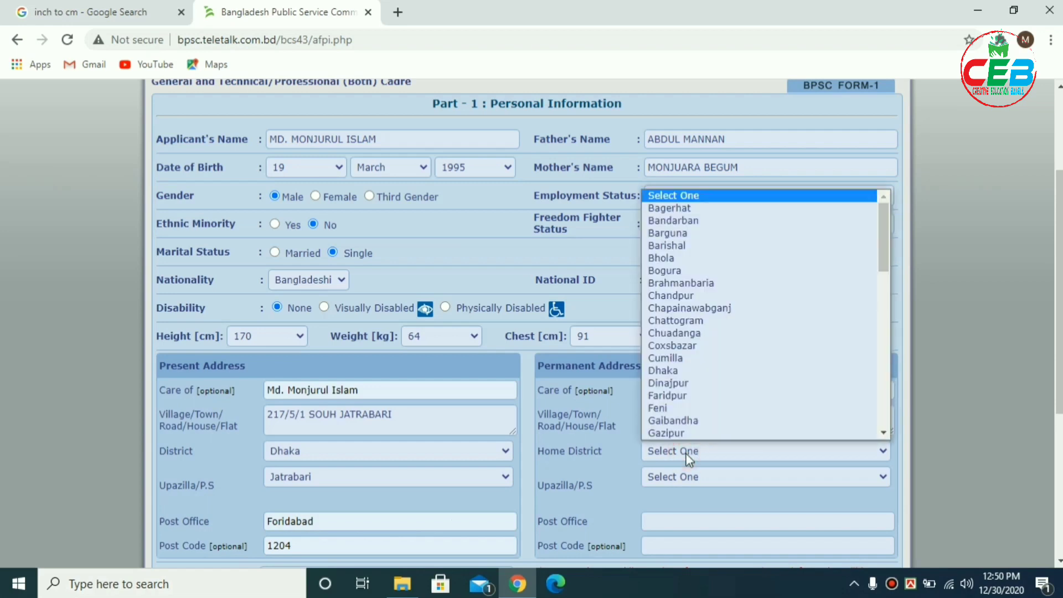
click(688, 370)
Step: Set the permanent upazila to Jatrabari and fill the post office and post code
click(707, 479)
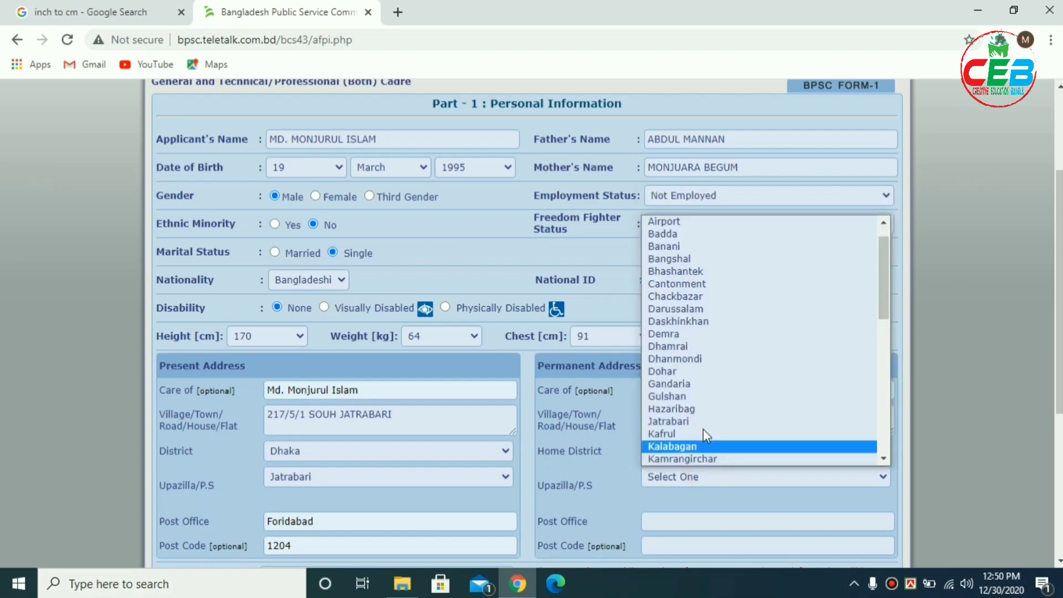
click(702, 421)
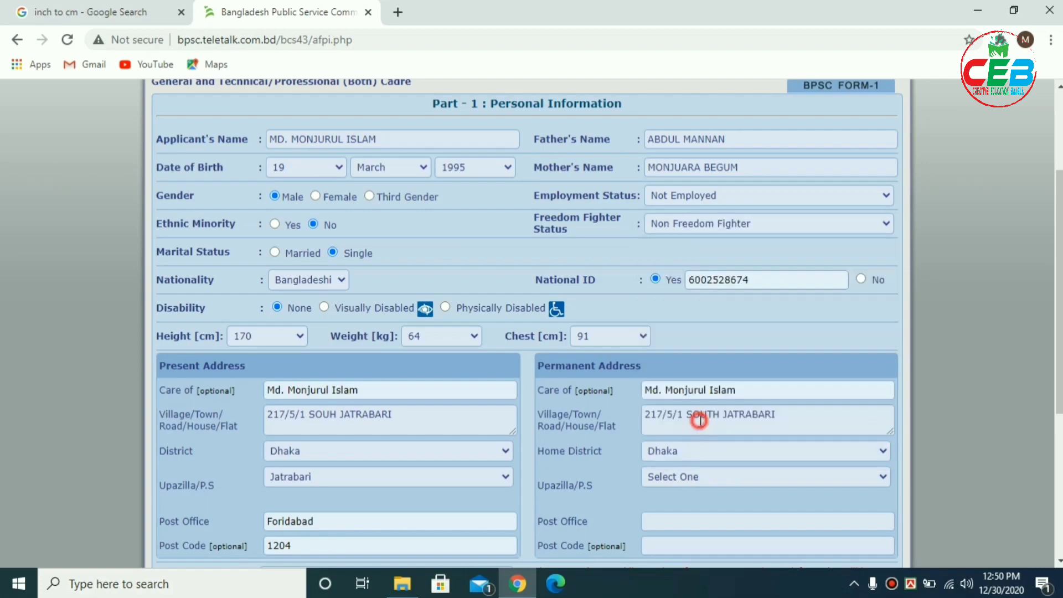
scroll(692, 443, down, 1)
scroll(690, 406, down, 2)
click(693, 363)
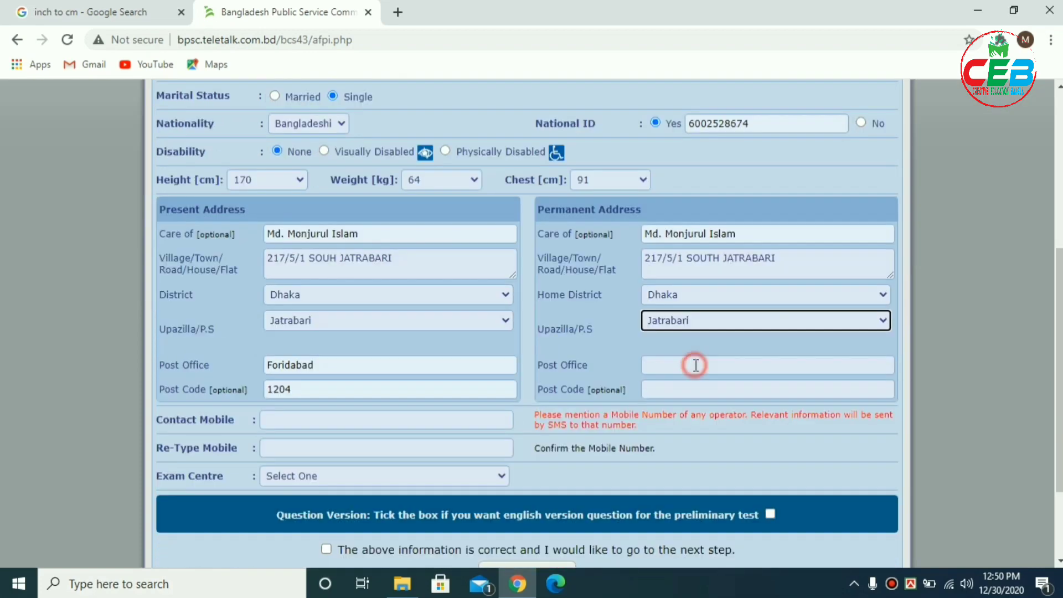
click(686, 395)
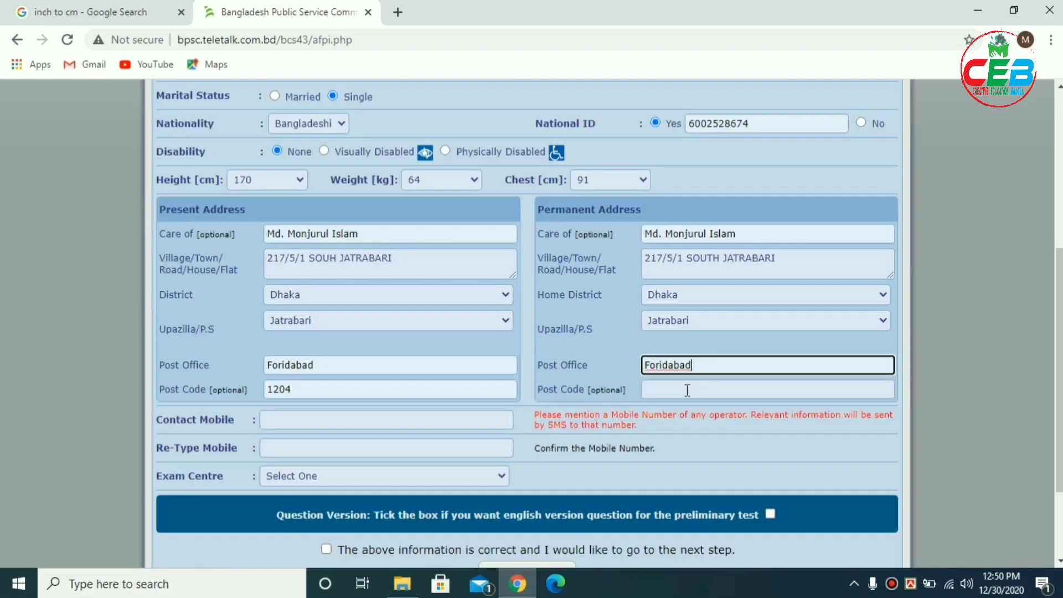
click(689, 388)
click(679, 420)
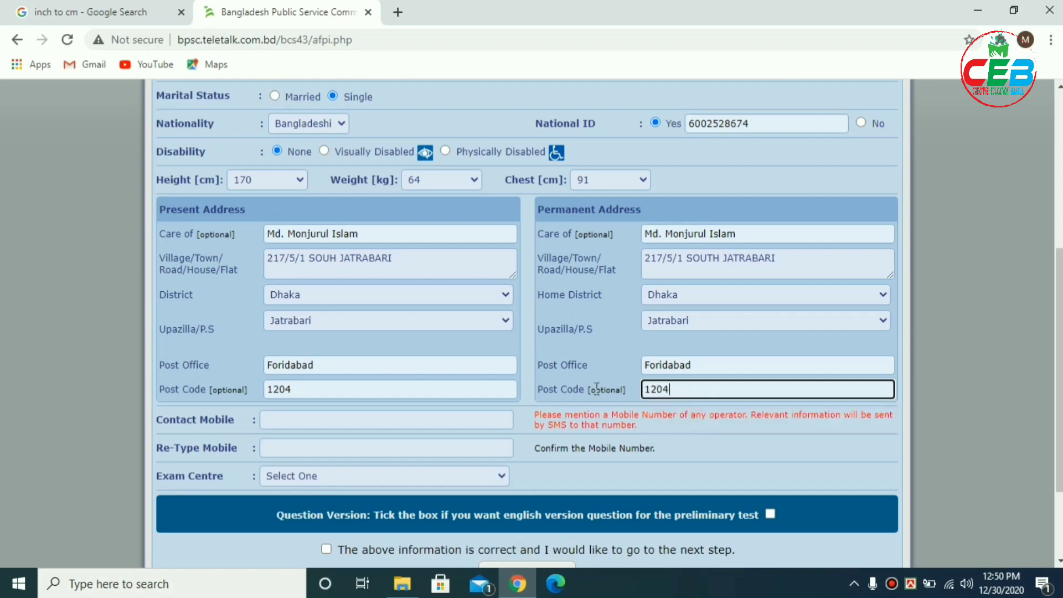
scroll(372, 302, down, 1)
scroll(371, 302, down, 1)
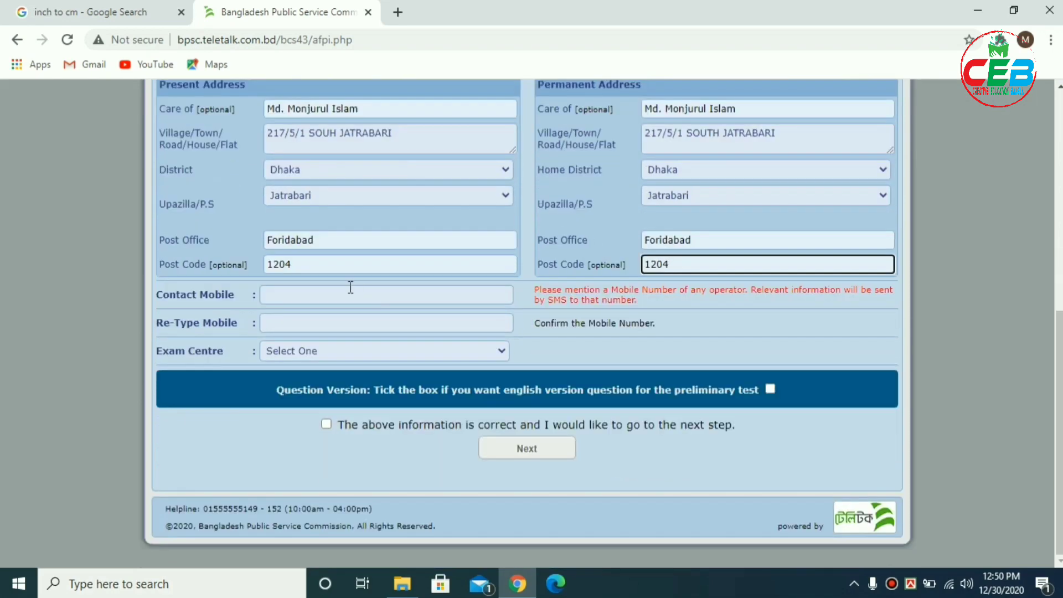
Step: Enter the contact mobile number twice and choose DHAKA as the exam centre
click(337, 298)
click(333, 321)
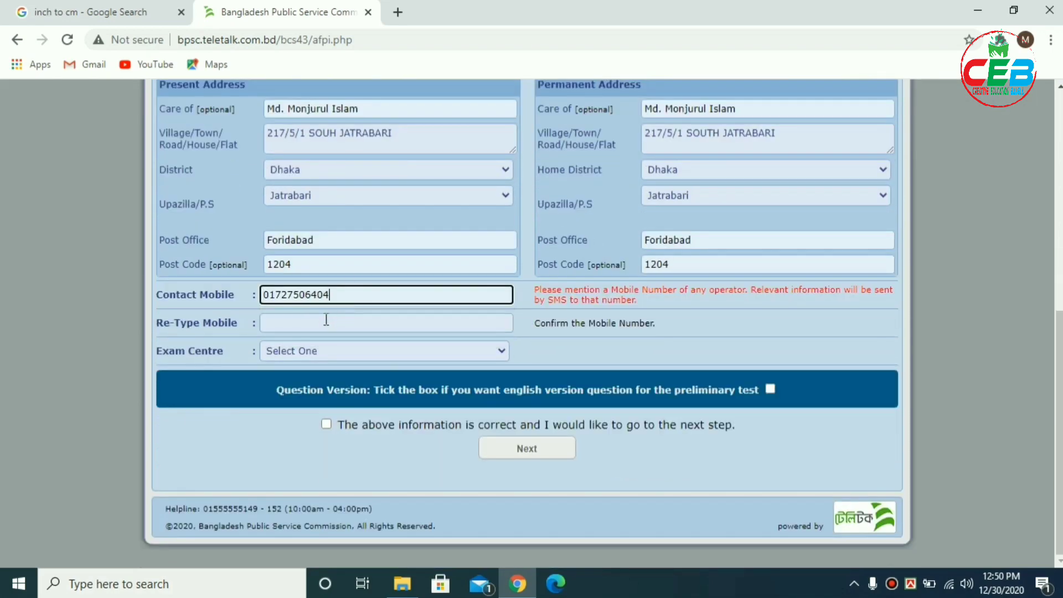
click(325, 322)
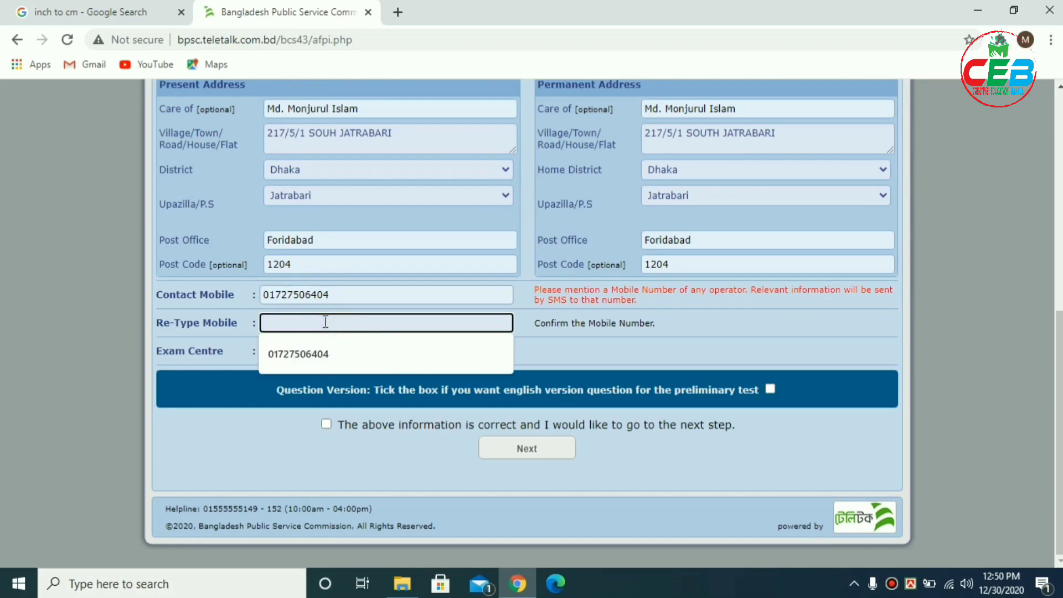
click(321, 350)
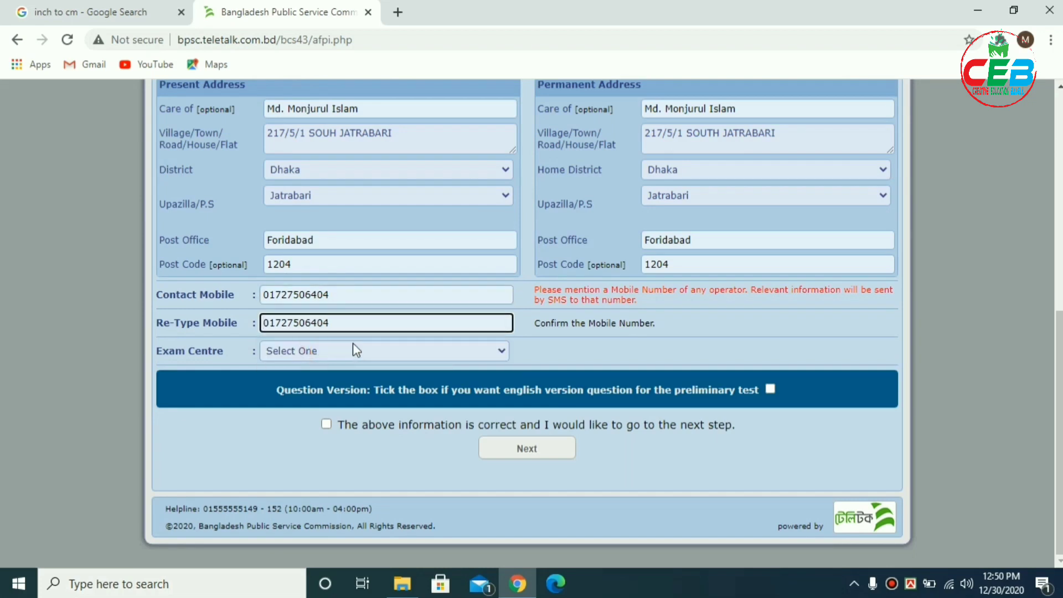
click(325, 353)
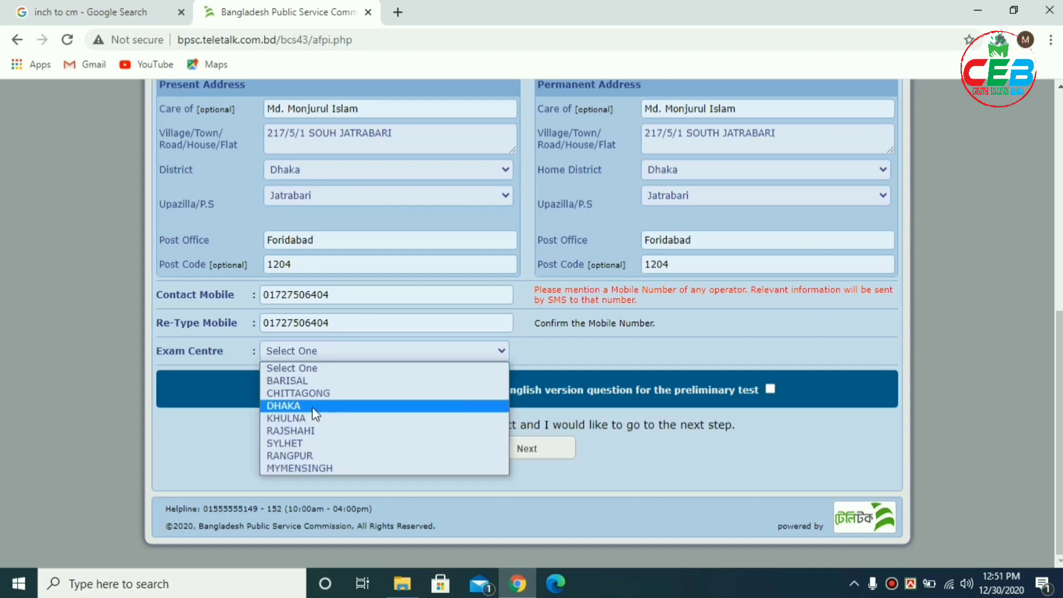
click(316, 410)
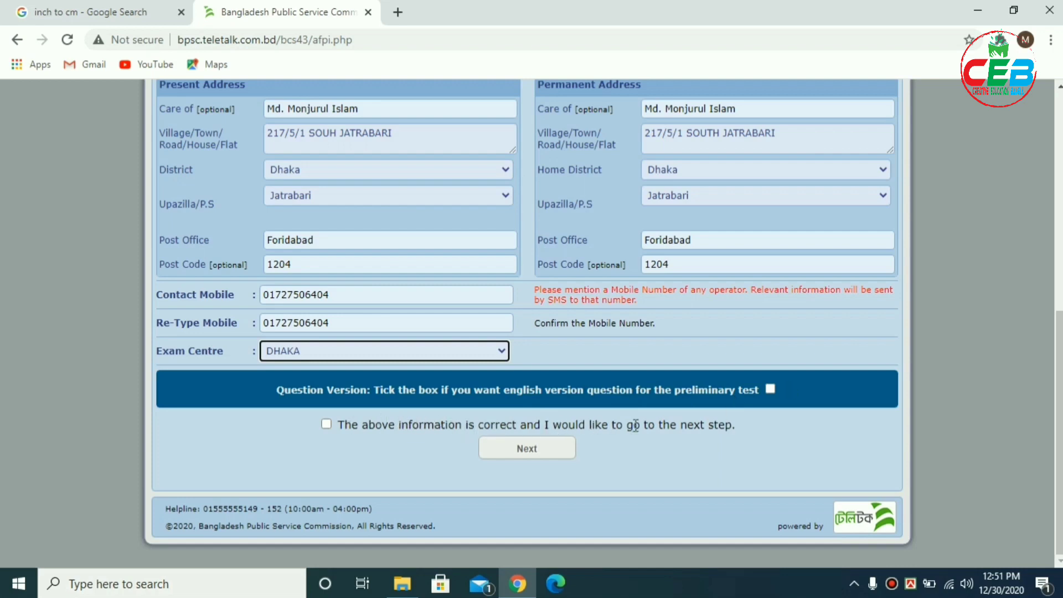
Step: Confirm the information is correct and continue to the Educational Qualifications page
scroll(472, 409, up, 8)
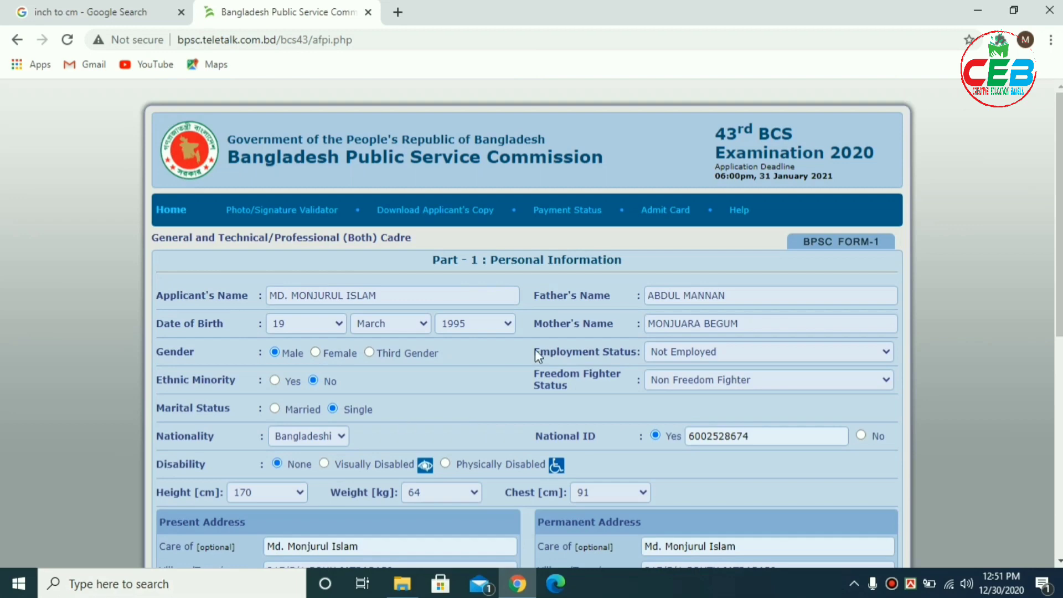
scroll(474, 390, down, 7)
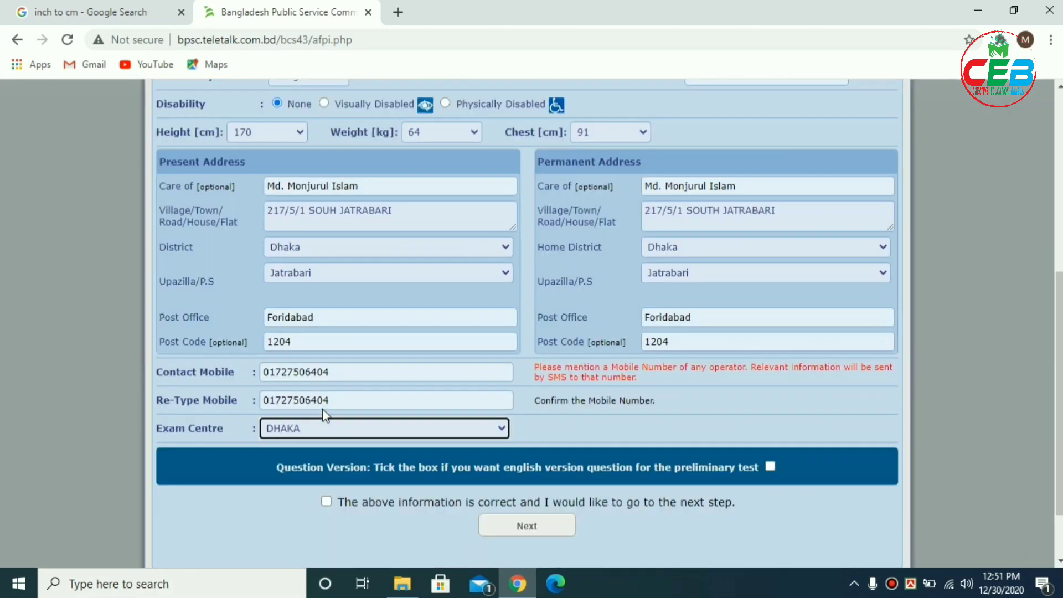
scroll(322, 408, down, 2)
click(326, 425)
click(487, 450)
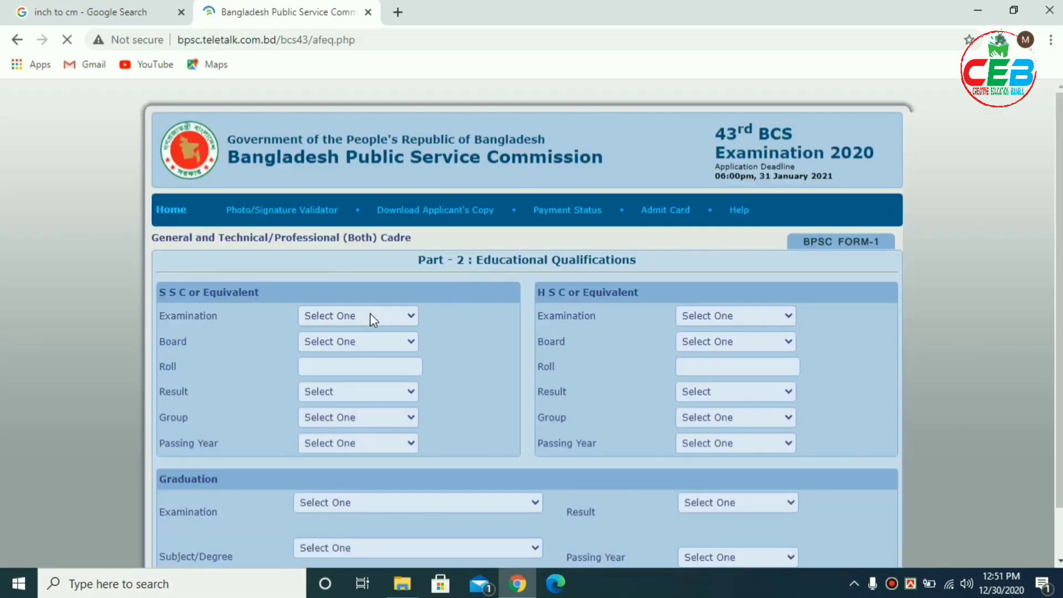
Step: Set the SSC examination to S.S.C, board Dhaka, and fill the saved roll number
click(365, 317)
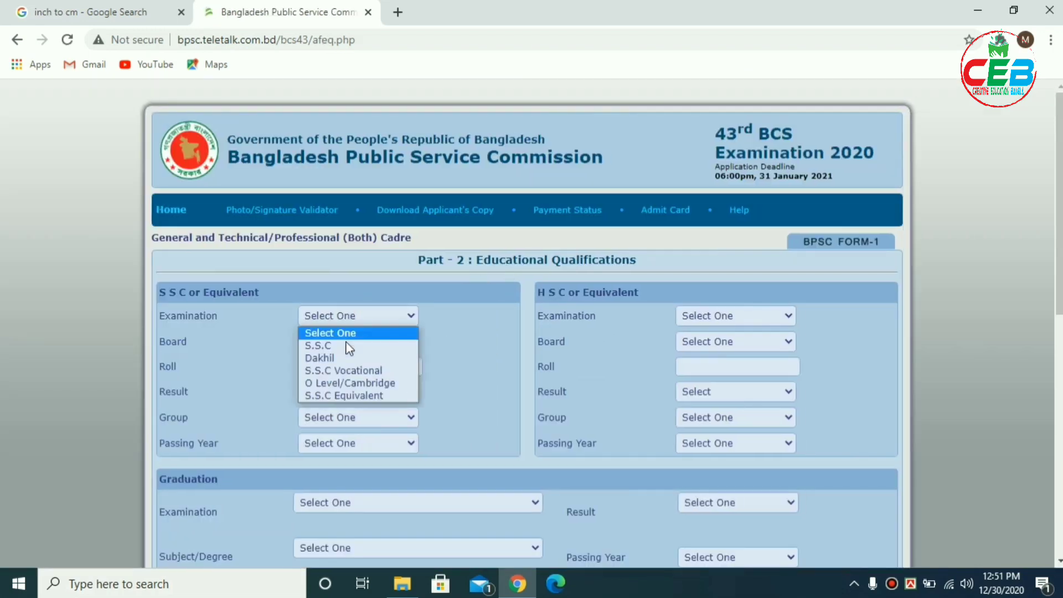
click(346, 344)
click(346, 342)
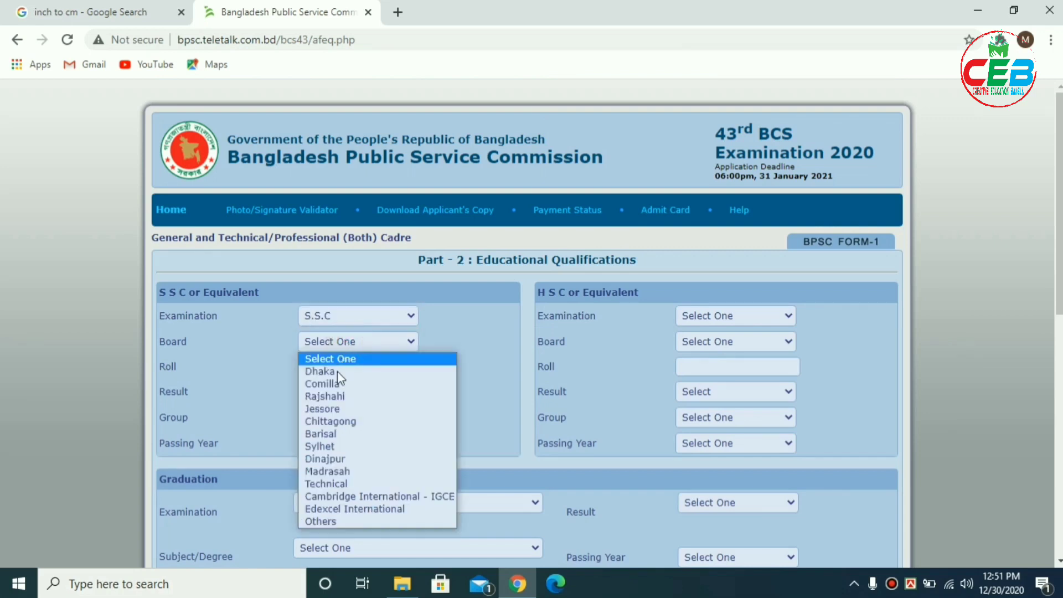
click(337, 371)
click(337, 365)
click(339, 393)
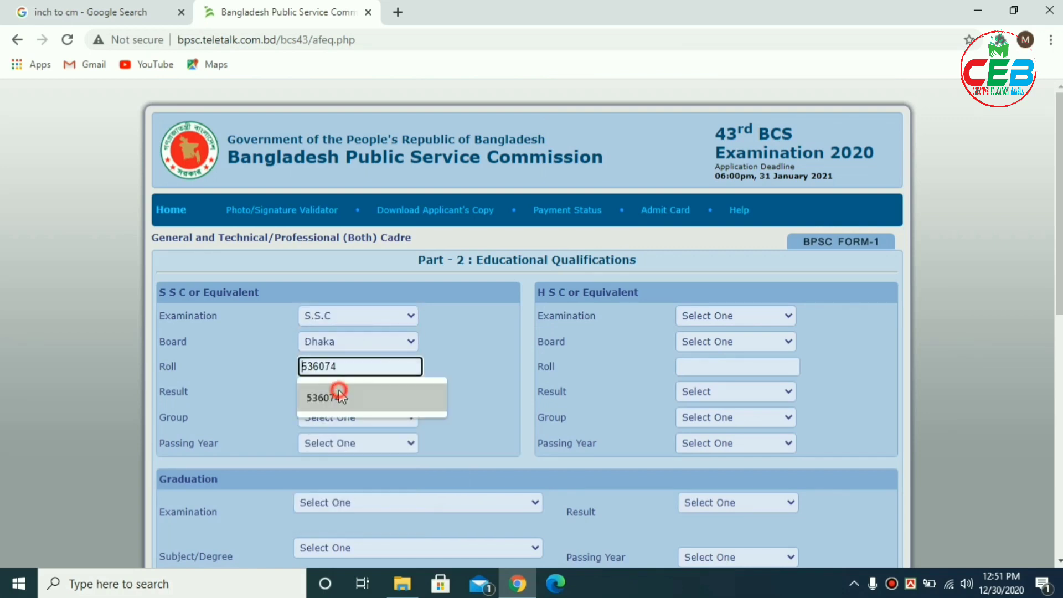
Step: Record the SSC result as GPA 4.38 on scale 5, Commerce group, passed 2011
click(338, 392)
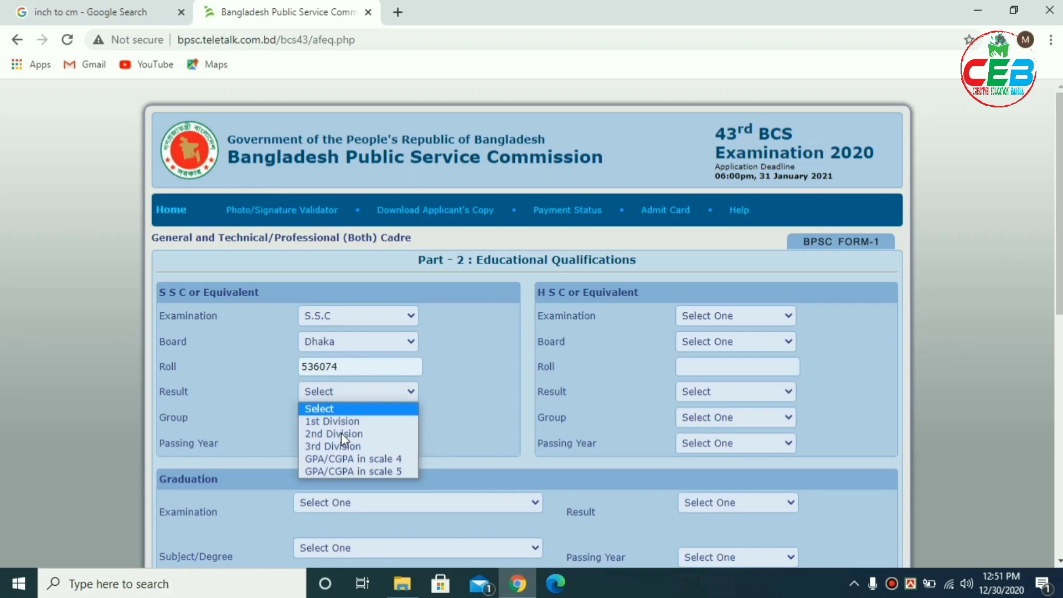
click(350, 472)
click(451, 392)
click(449, 426)
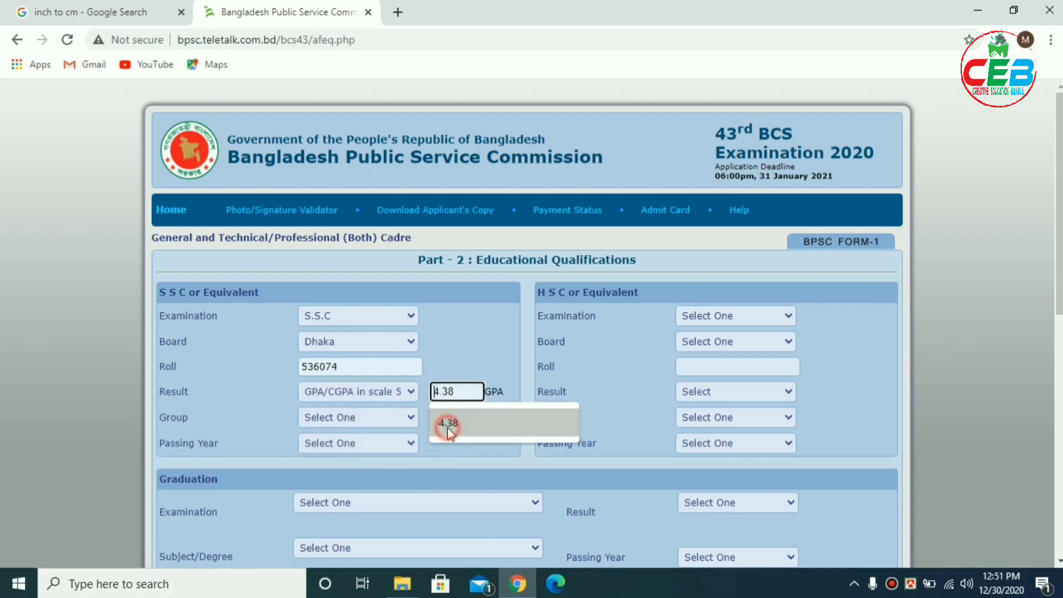
click(366, 416)
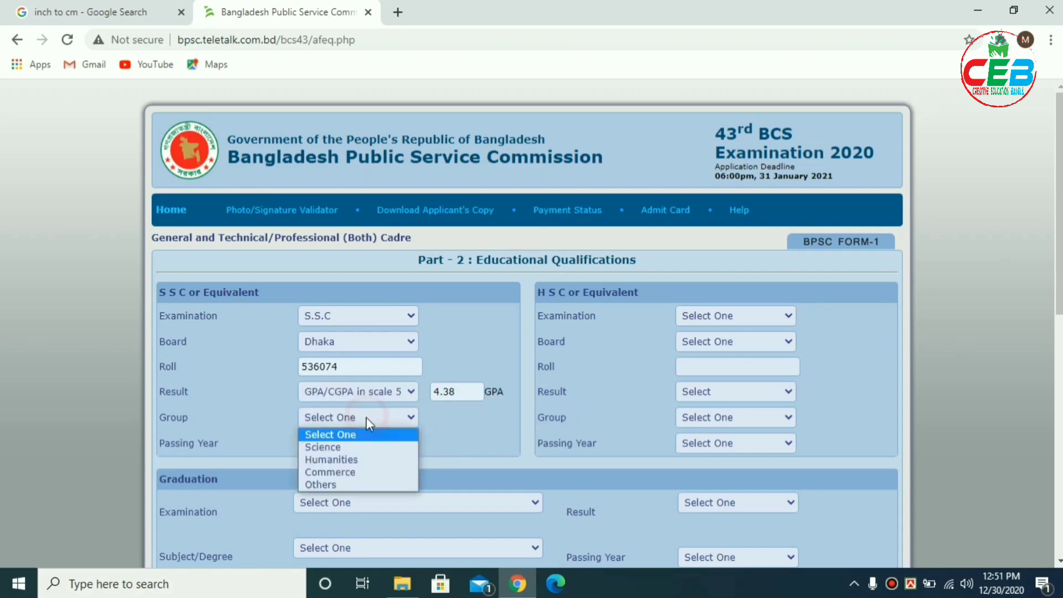
click(357, 473)
click(354, 443)
scroll(349, 367, down, 1)
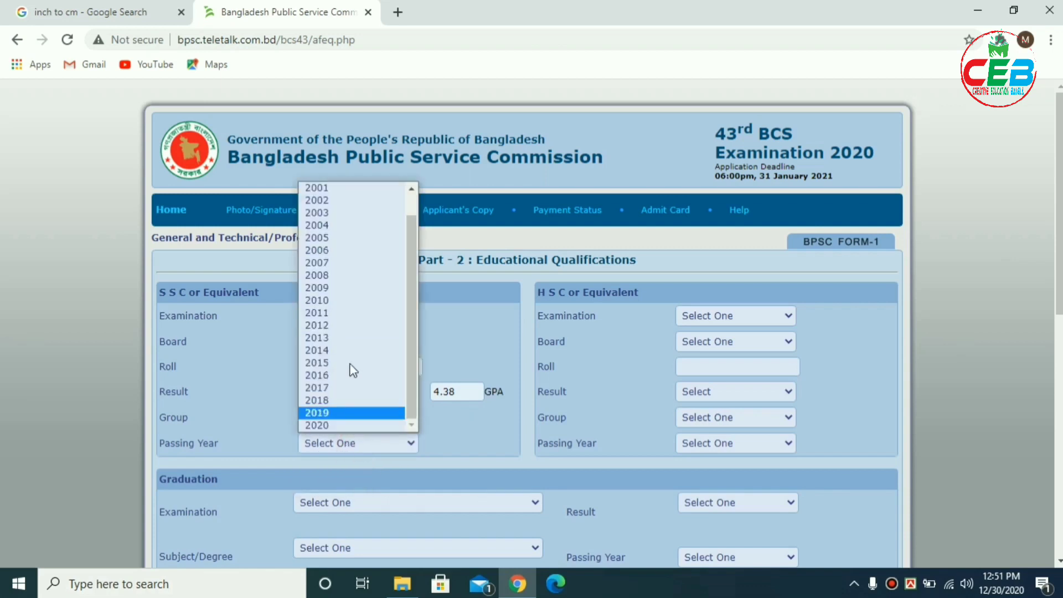
click(338, 316)
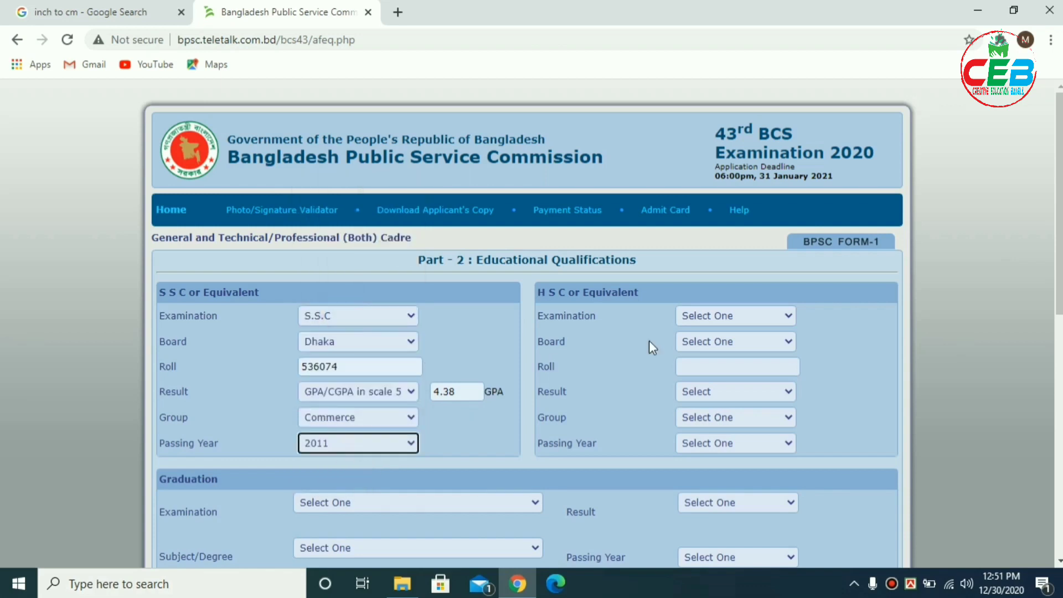
Step: Set the HSC examination to H.S.C, board Dhaka, and fill the saved roll number
click(698, 316)
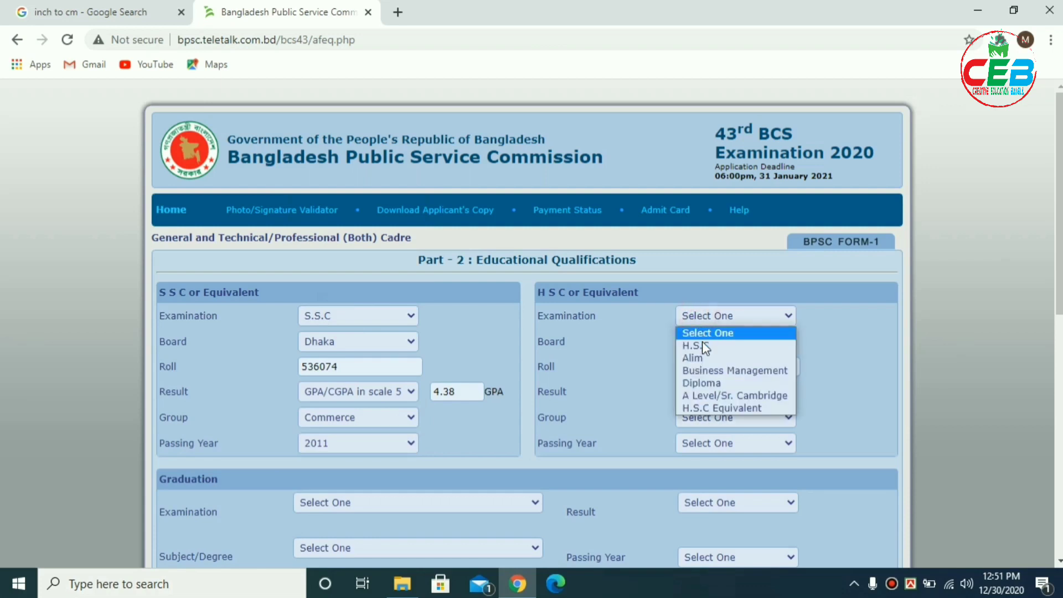
click(701, 345)
click(700, 341)
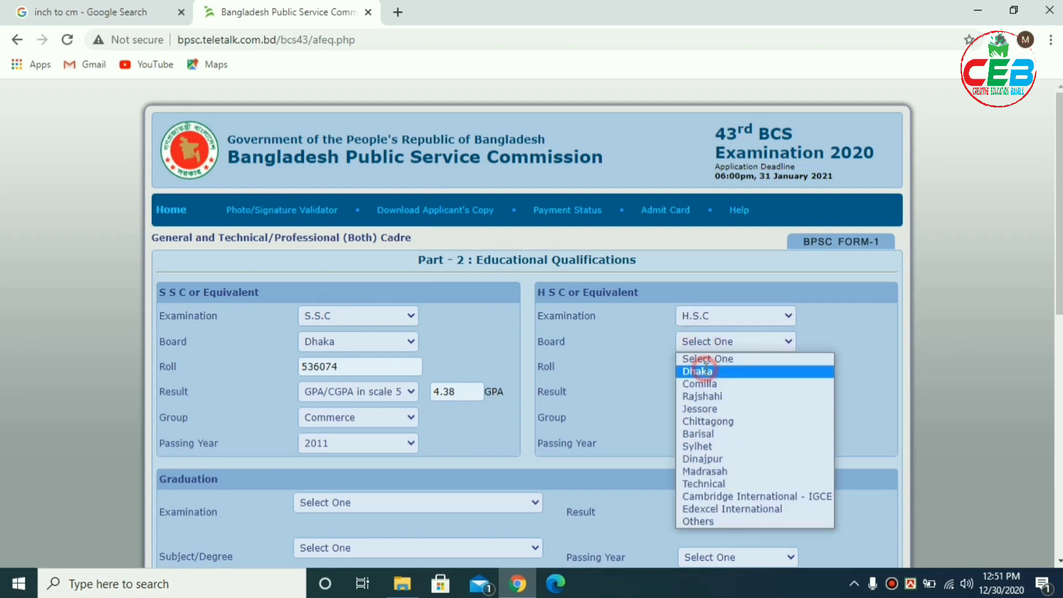
click(707, 370)
click(710, 364)
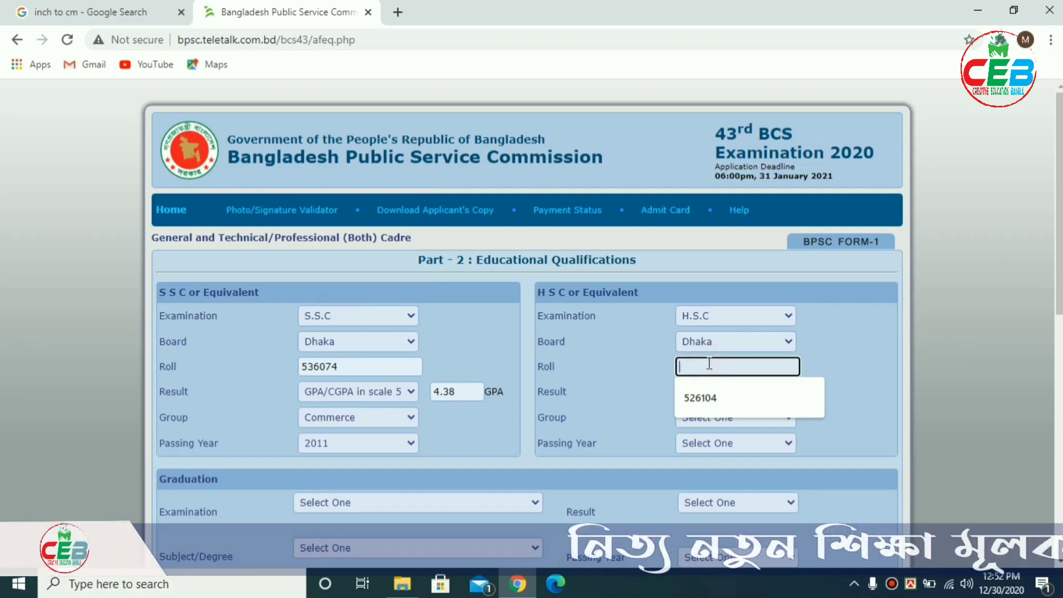
click(711, 396)
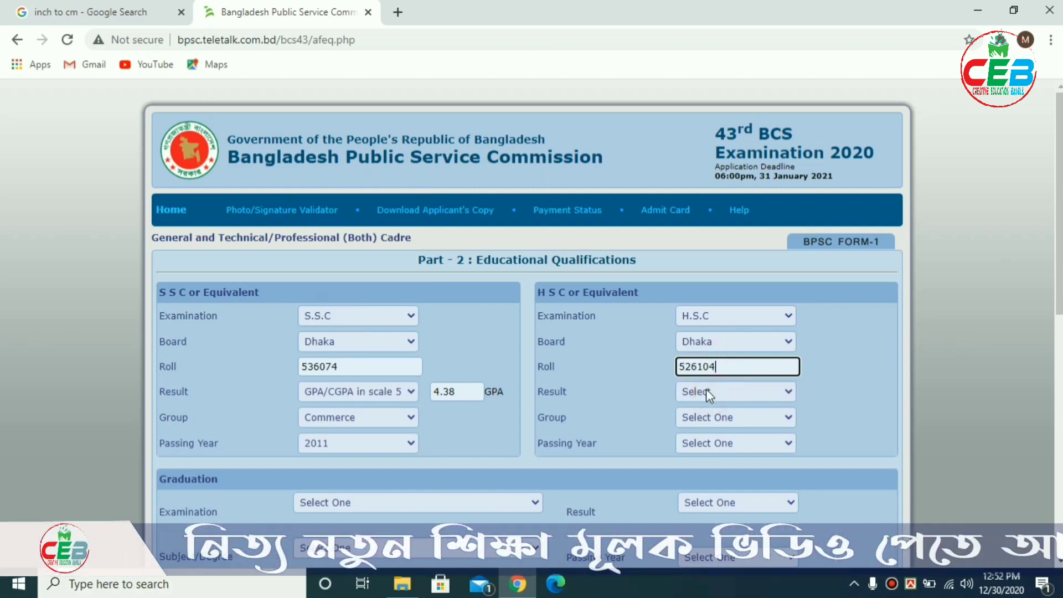
Step: Record the HSC result as GPA 3.50 on scale 5, Commerce group, passed 2013
click(706, 390)
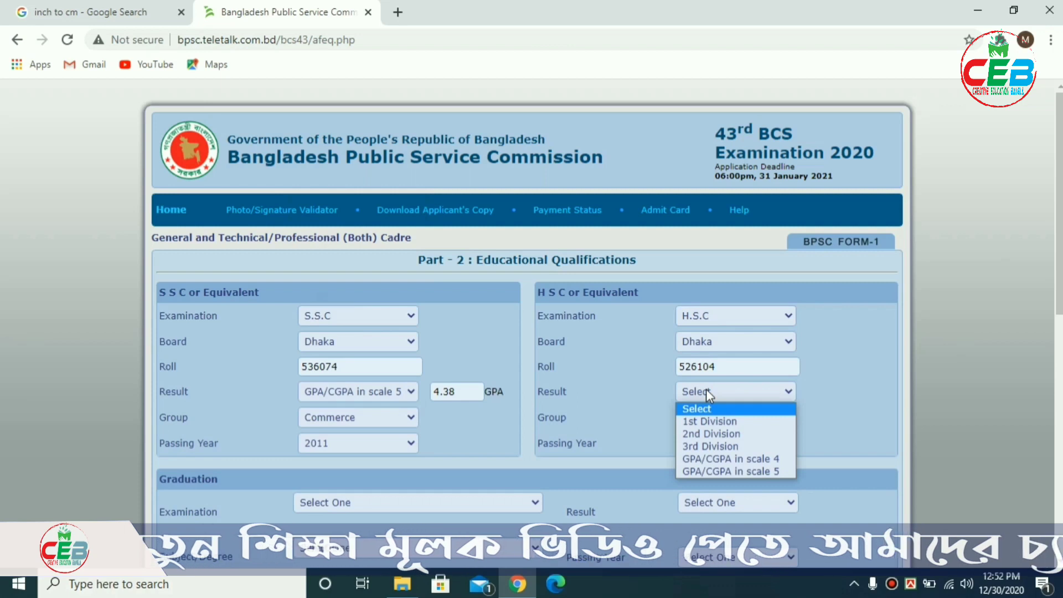
click(728, 471)
click(835, 391)
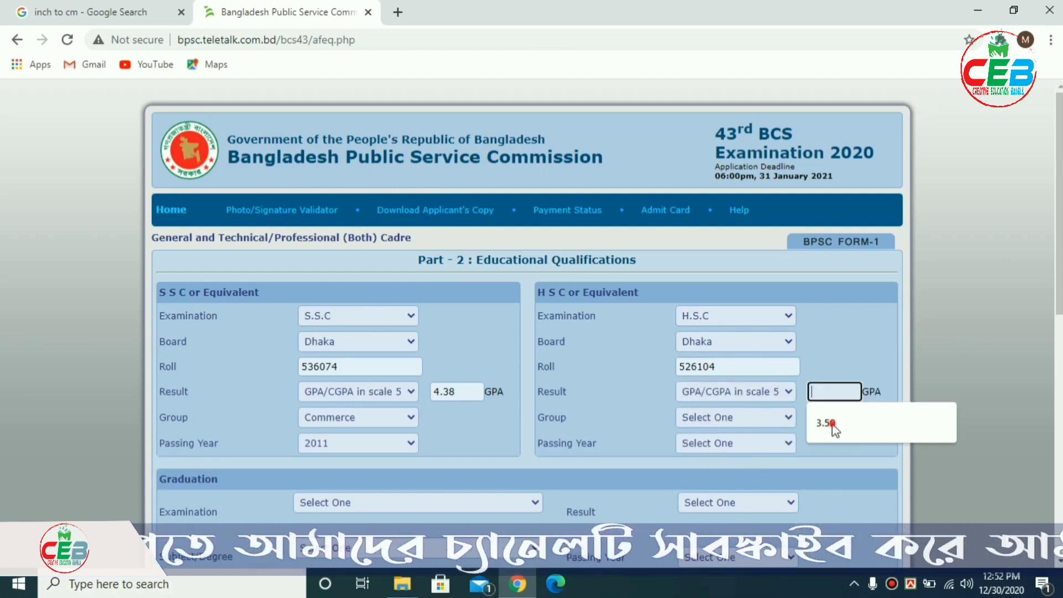
click(832, 423)
click(735, 419)
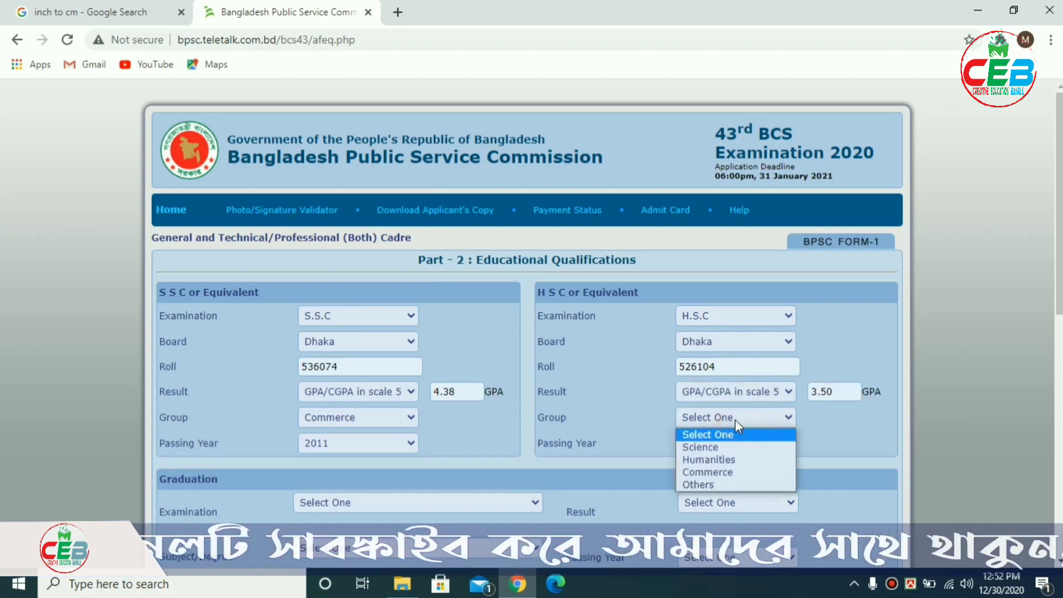
click(719, 471)
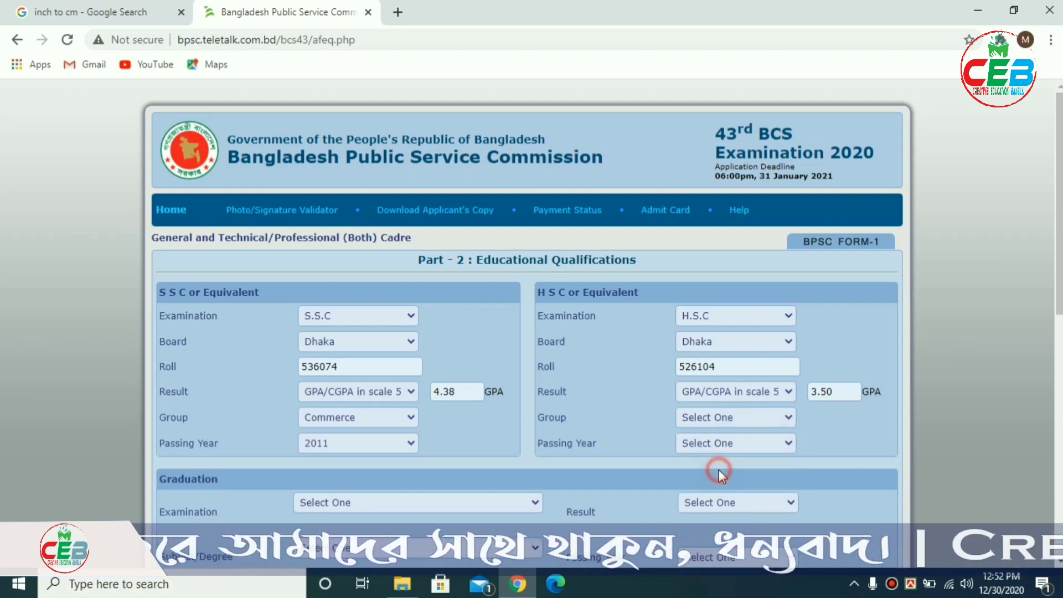
click(726, 445)
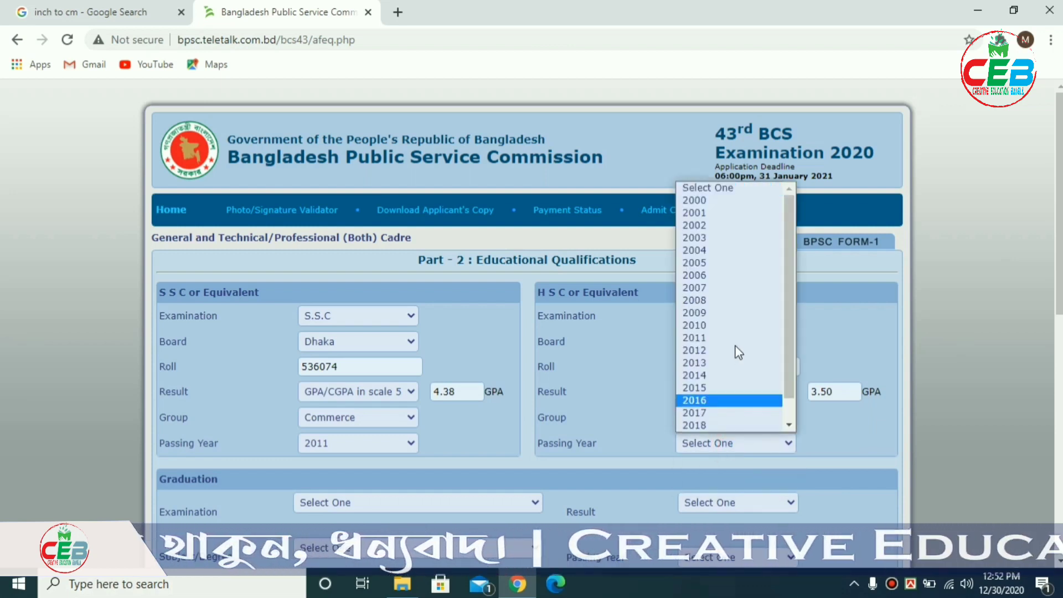
click(721, 362)
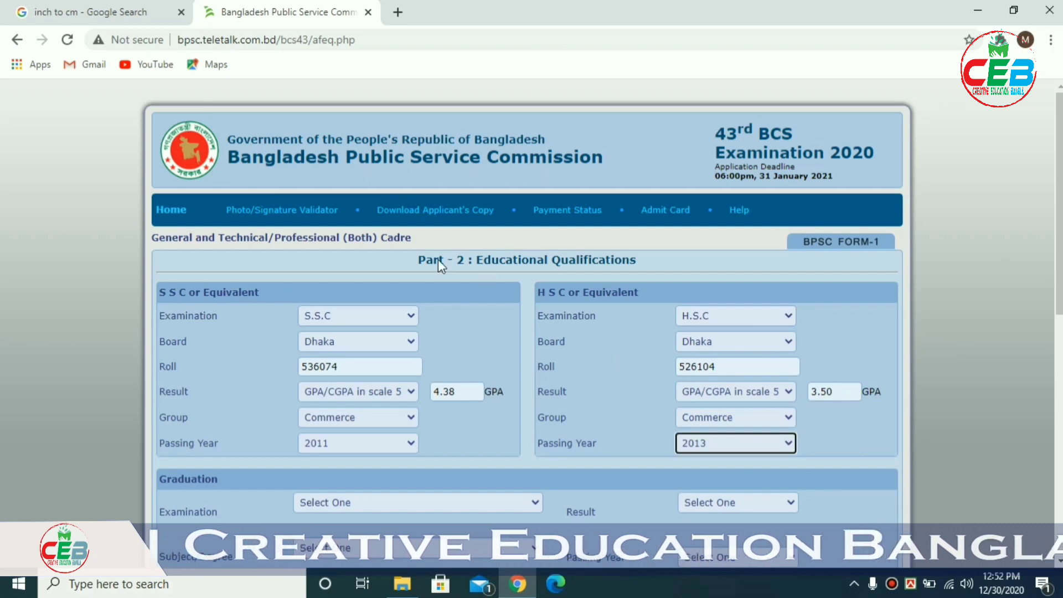
scroll(403, 267, down, 4)
Step: Set graduation to Honours in Management [137] at National University
click(381, 268)
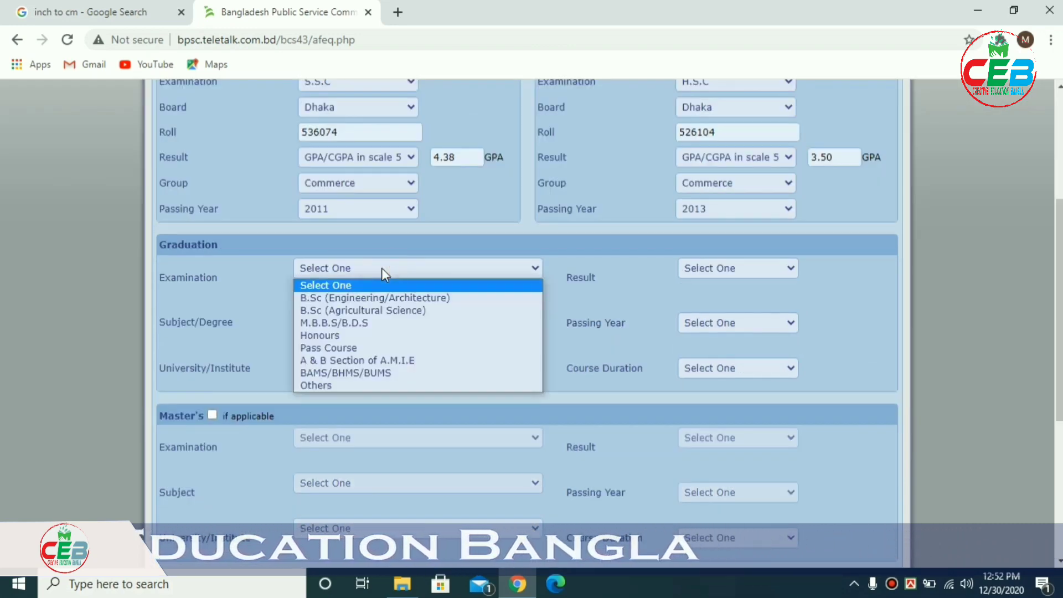
click(330, 335)
click(336, 318)
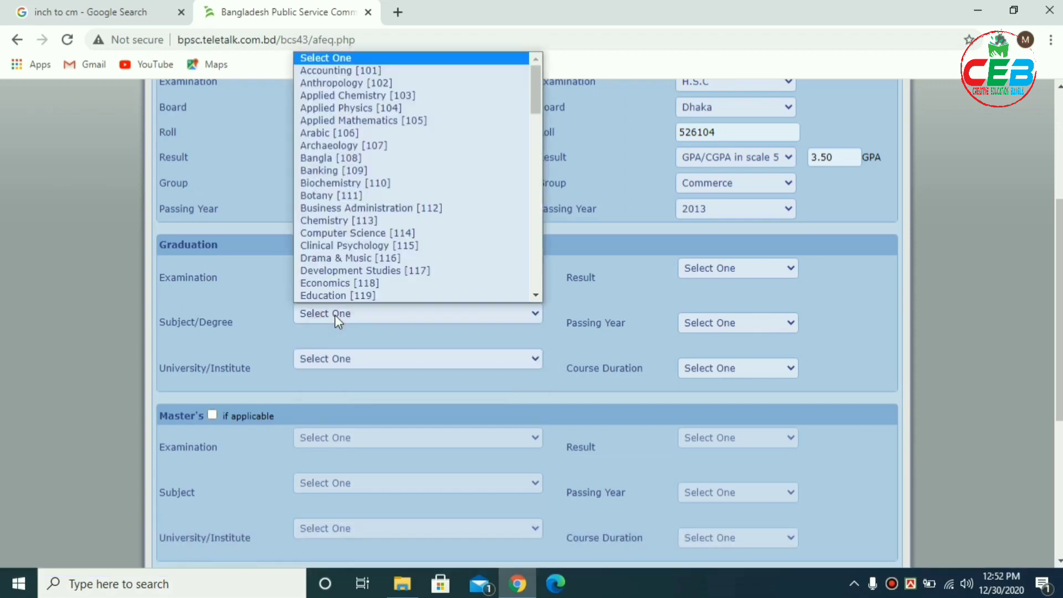
key(m)
scroll(358, 172, down, 3)
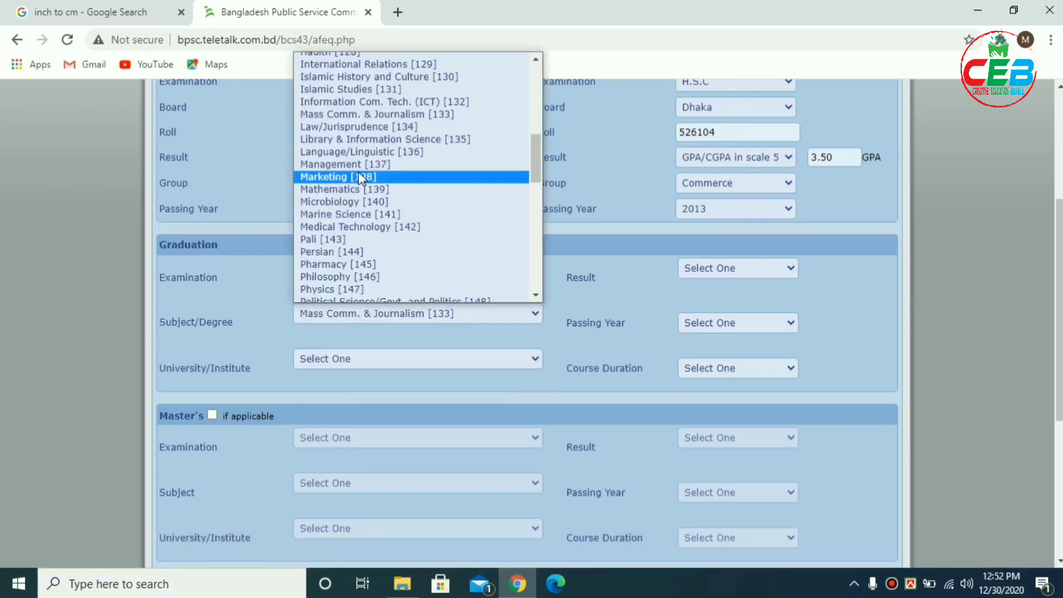
click(358, 161)
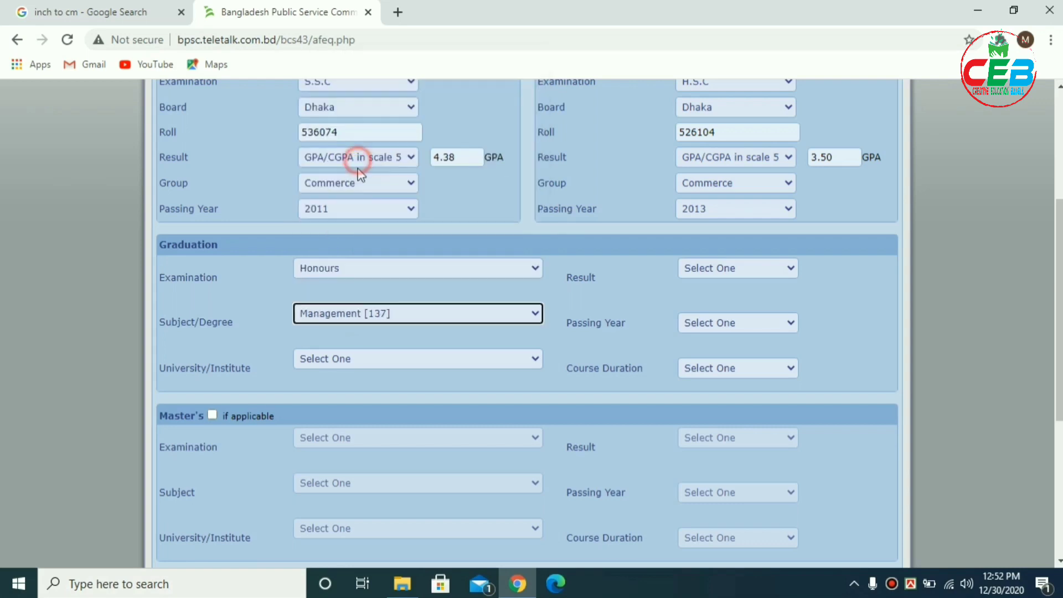
click(359, 359)
key(n)
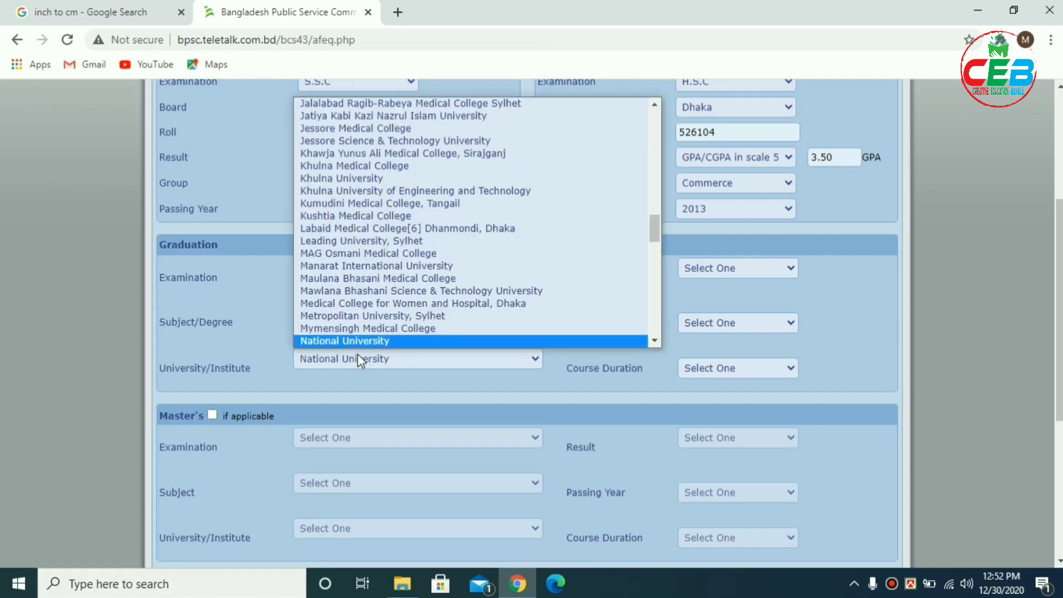
key(Return)
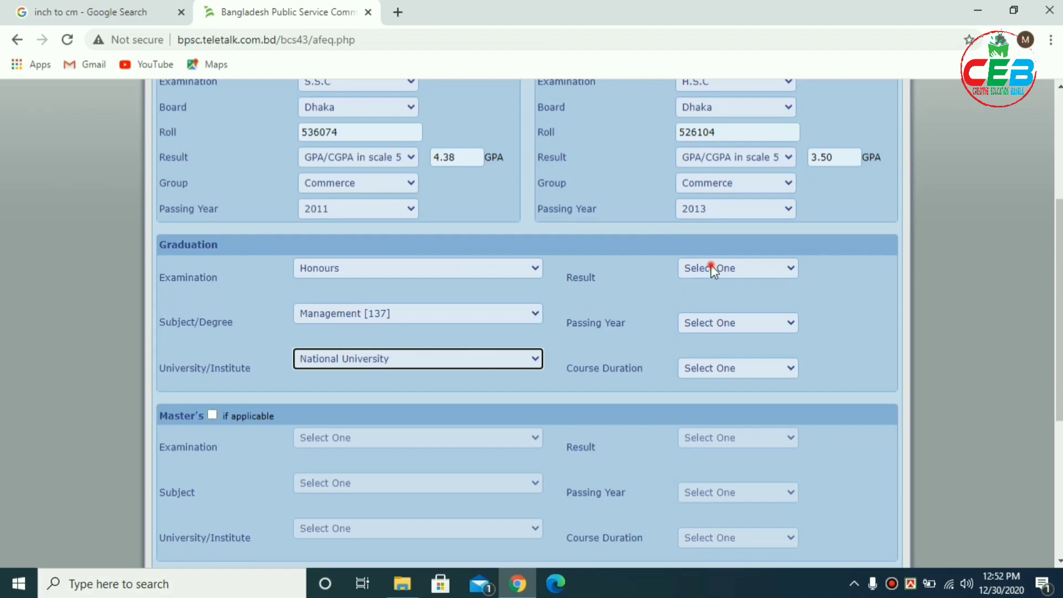
Step: Record the graduation result as CGPA 3.04 on scale 4, passed 2017, 04 Years duration
click(711, 268)
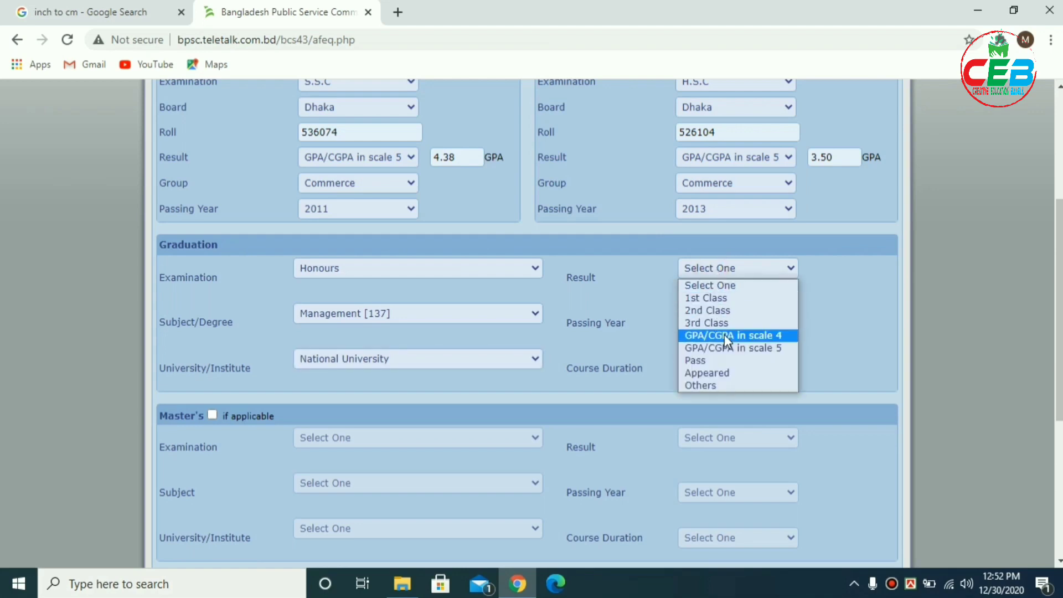
click(724, 335)
click(838, 268)
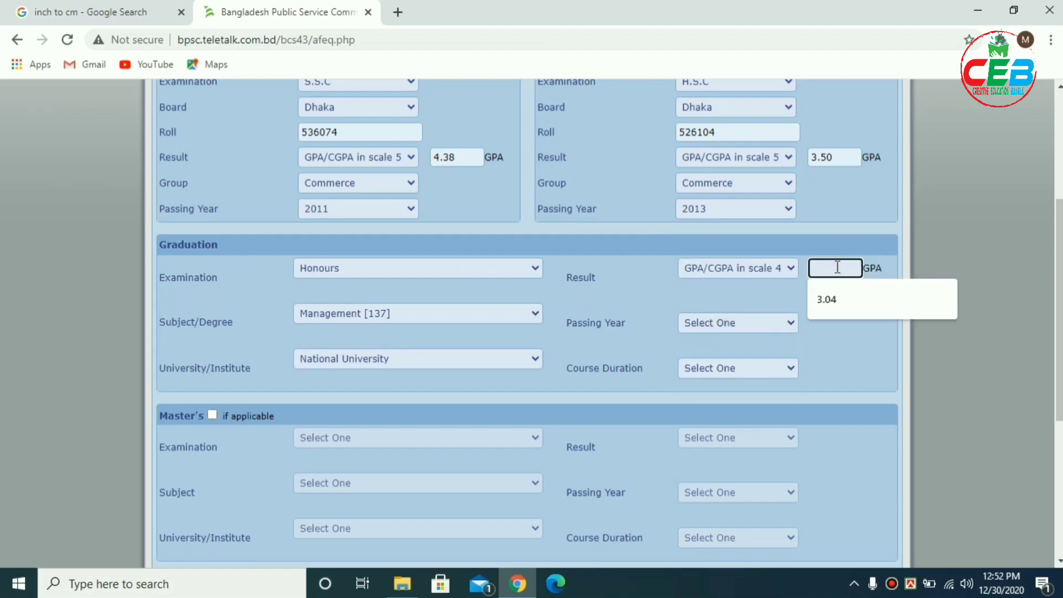
click(829, 295)
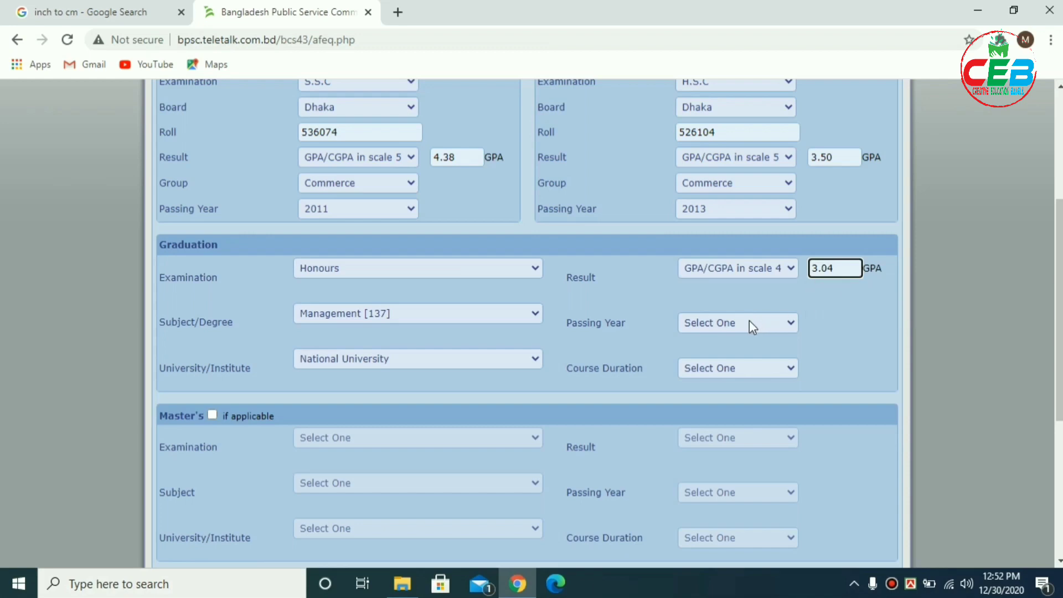
click(750, 321)
click(743, 292)
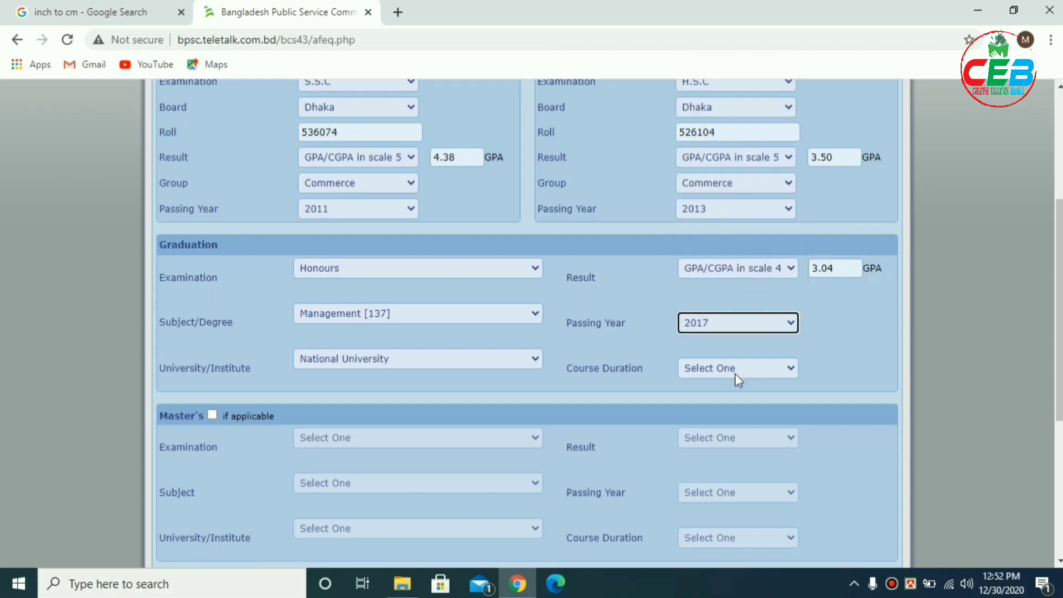
click(730, 364)
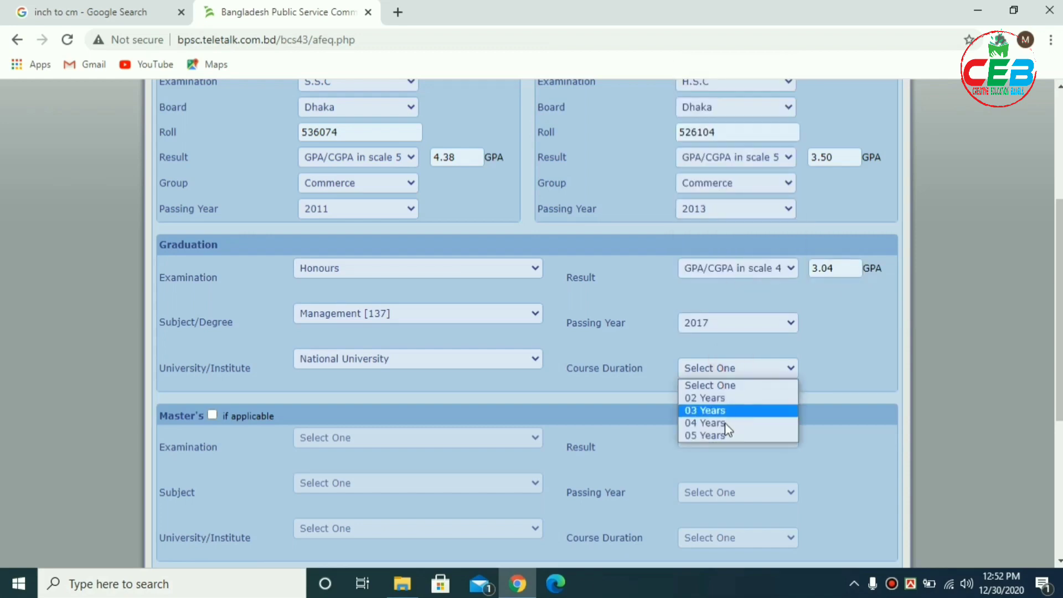
click(700, 421)
scroll(476, 282, down, 4)
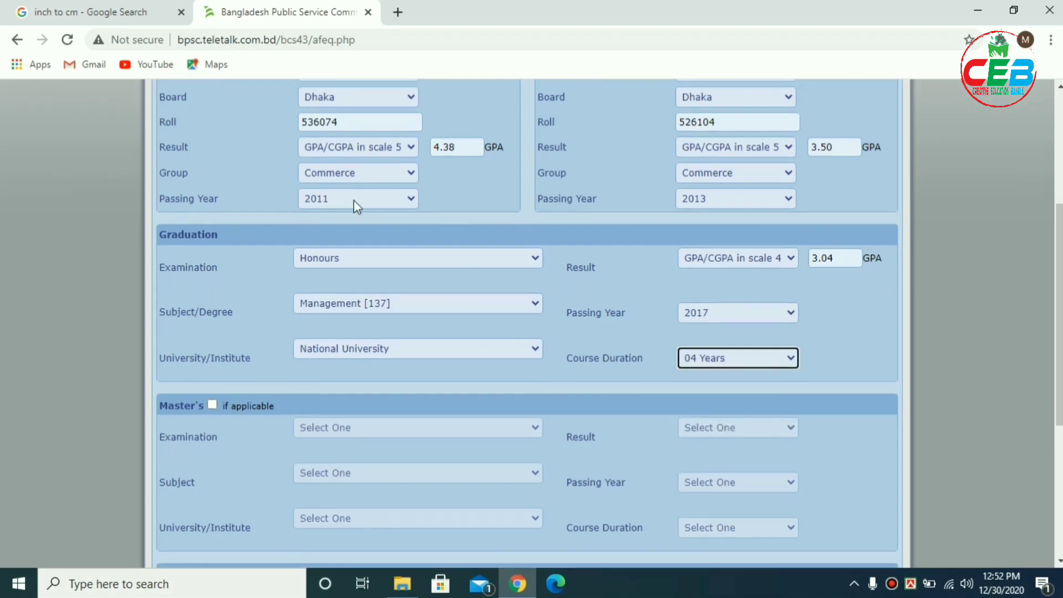
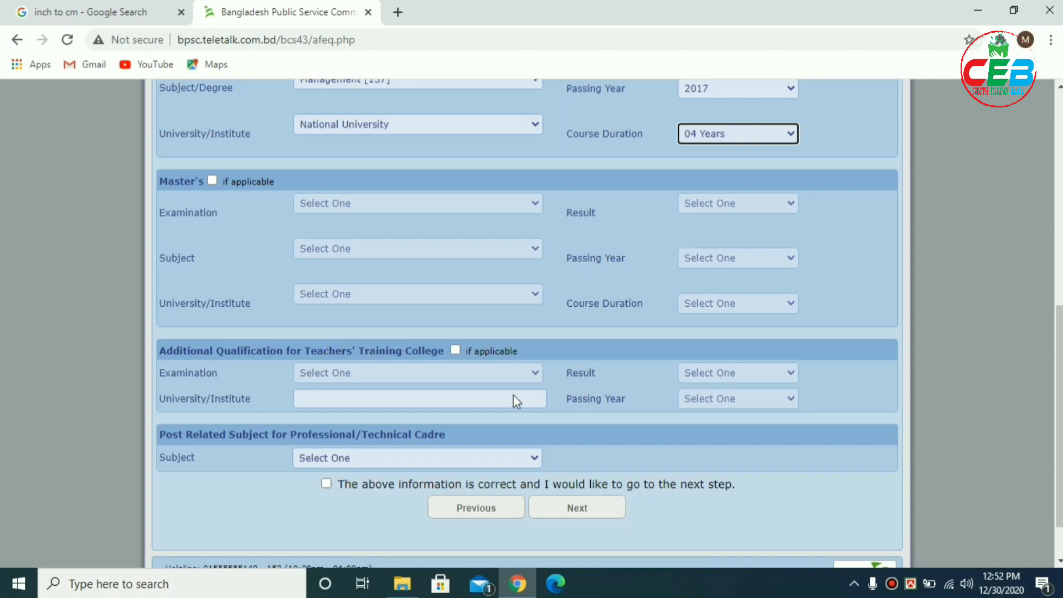
Step: Choose Management [731] as the post-related subject, confirm the education details and proceed to Part-3
scroll(365, 355, down, 1)
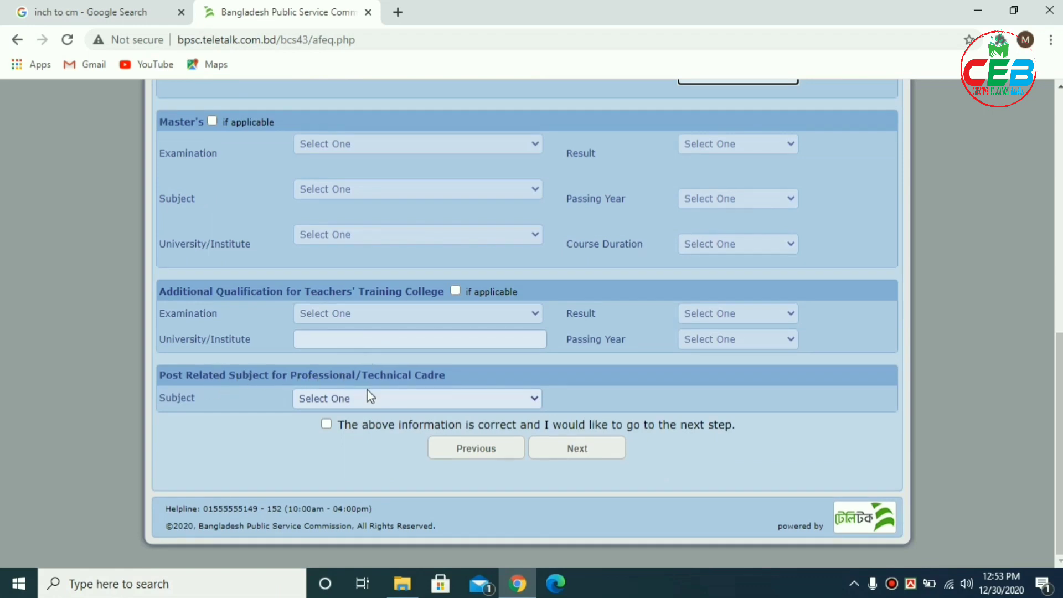
click(338, 398)
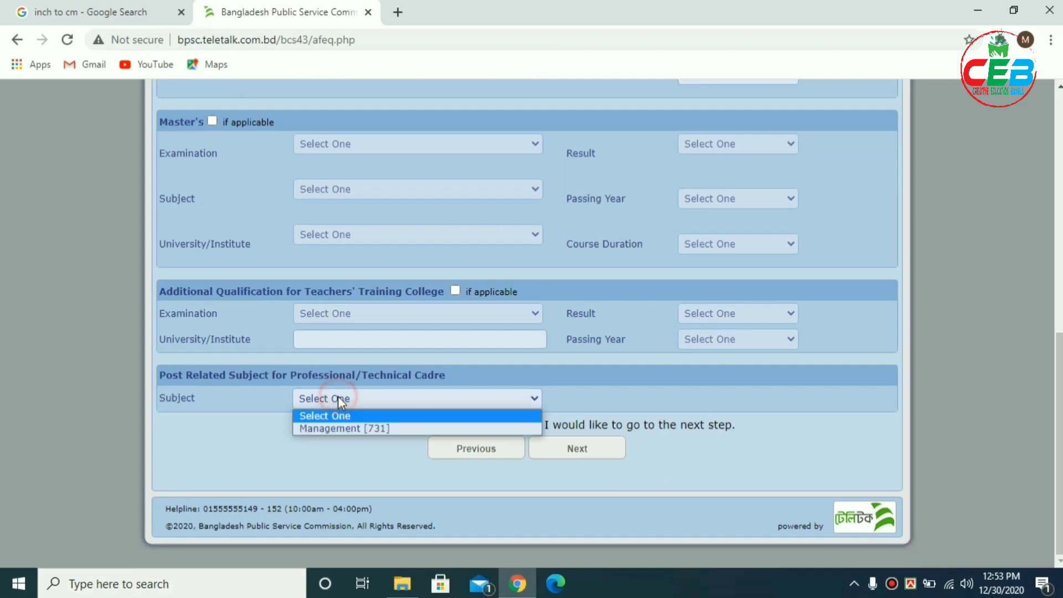
click(339, 428)
click(324, 426)
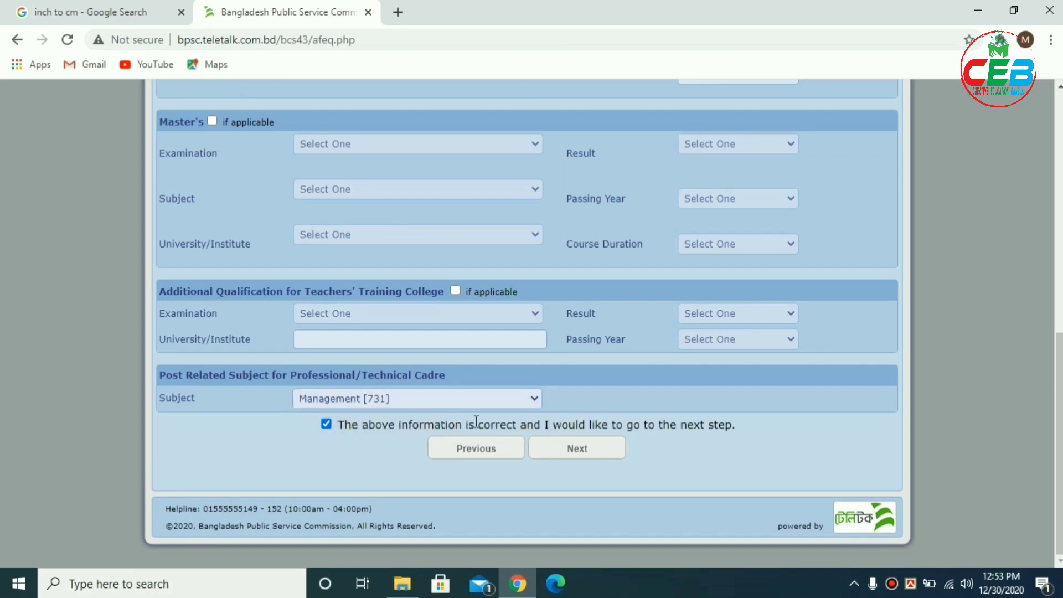
scroll(491, 423, up, 7)
scroll(493, 422, up, 3)
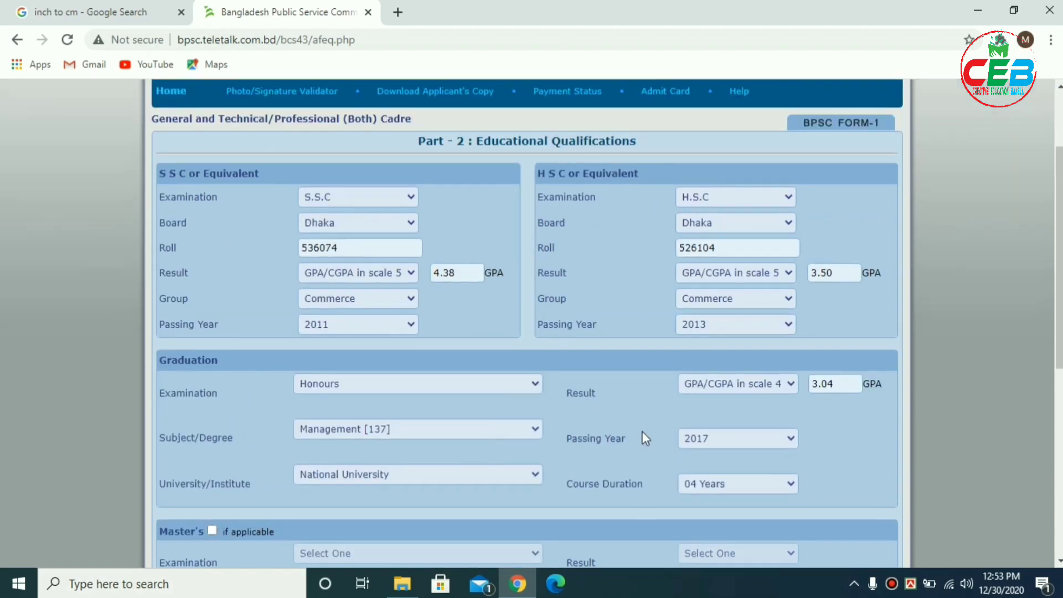
scroll(610, 401, down, 10)
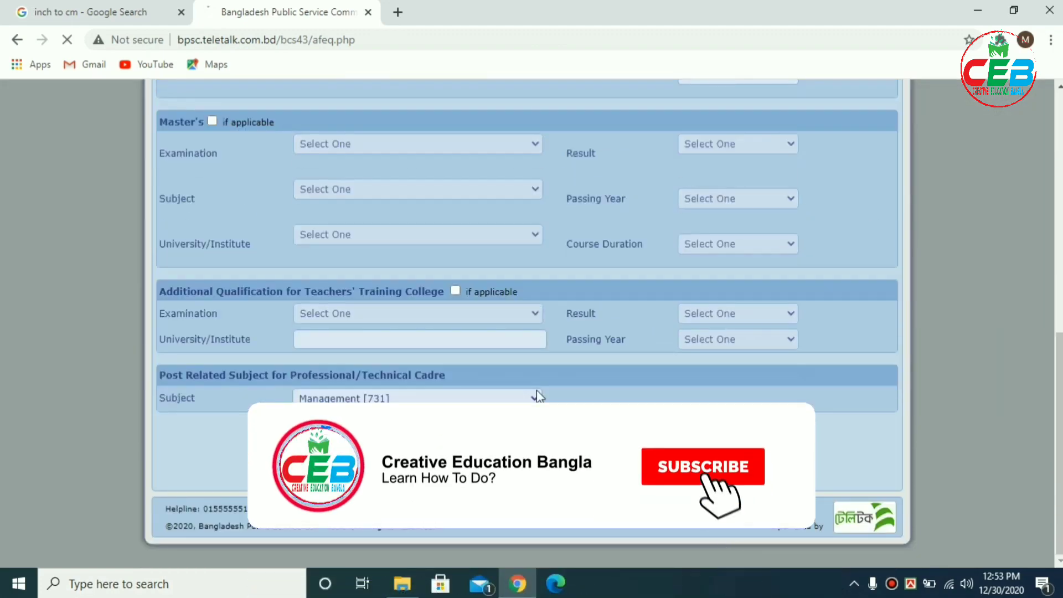
click(528, 443)
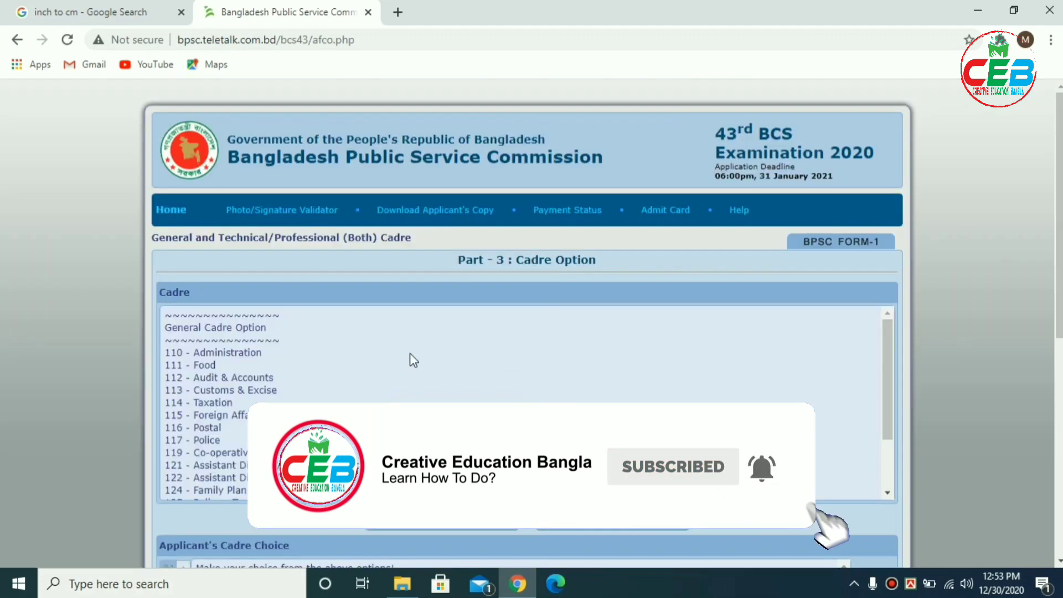
Step: Add cadre choices 110 Administration, 117 Police, 115 Foreign Affairs and 112 Audit & Accounts
scroll(410, 353, down, 2)
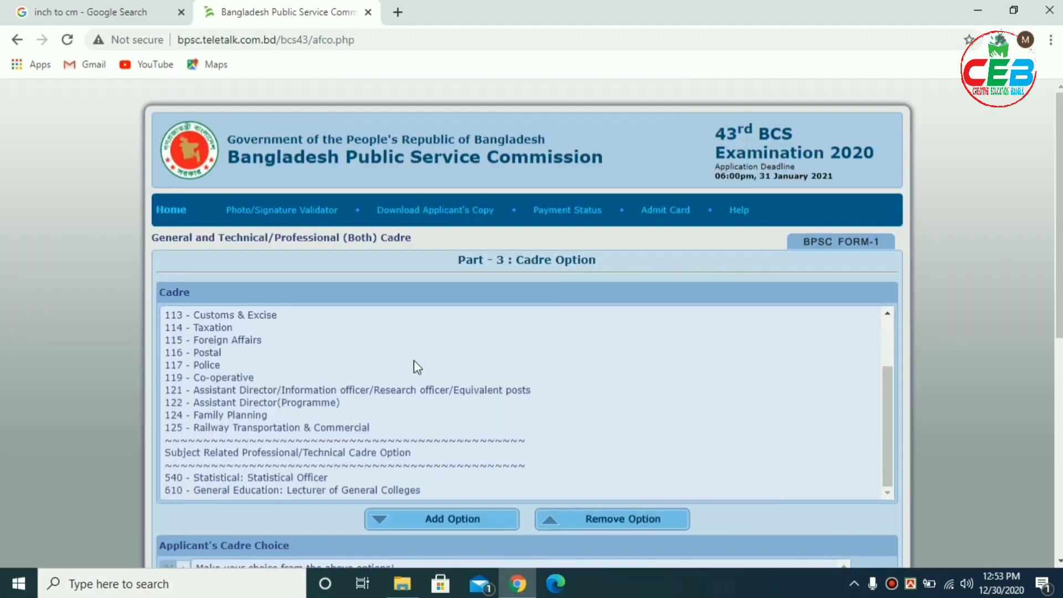
scroll(415, 366, up, 2)
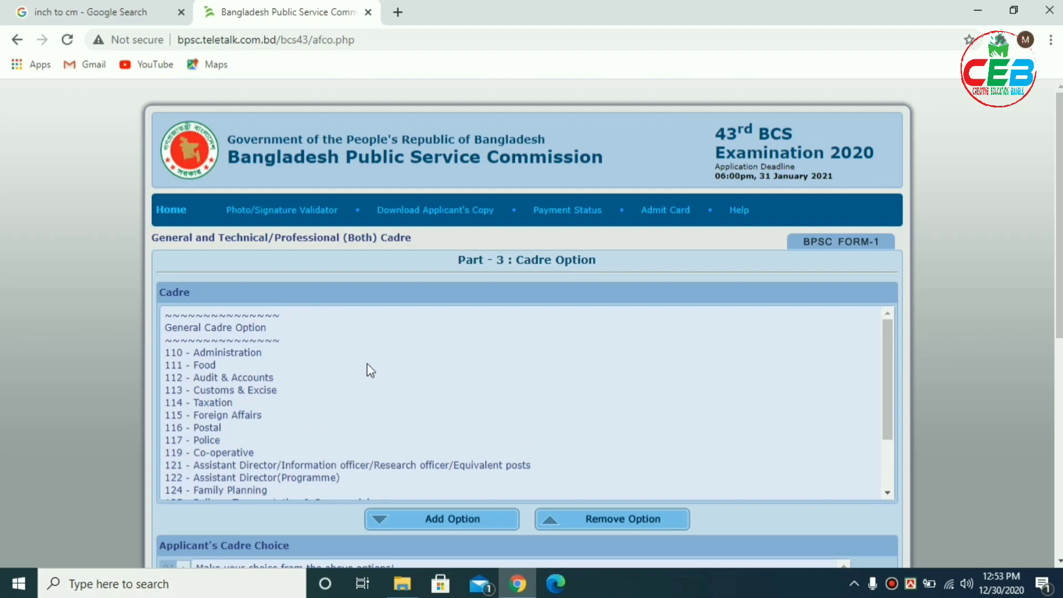
click(240, 354)
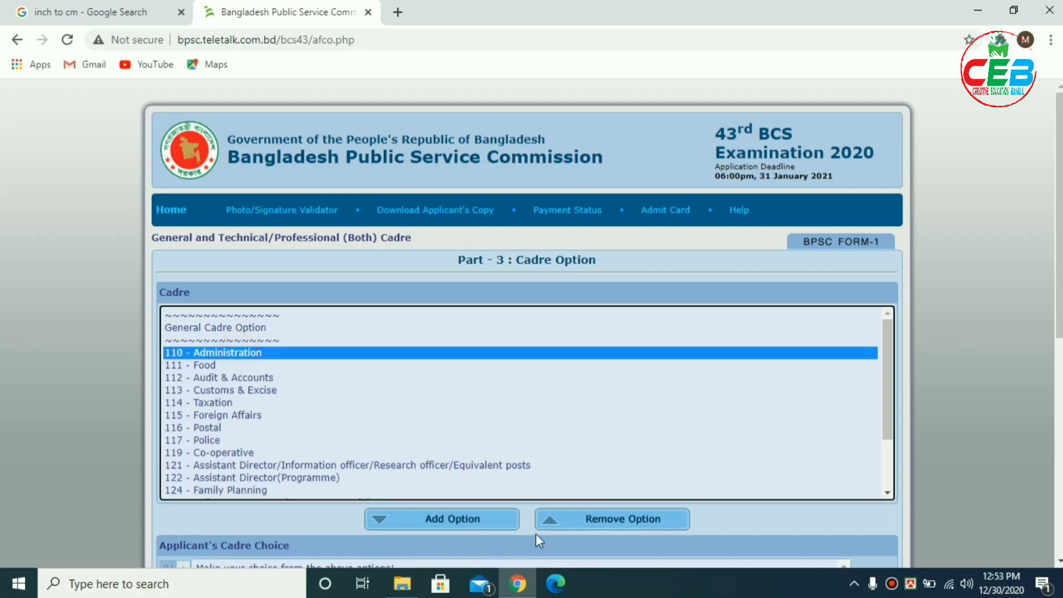
click(458, 521)
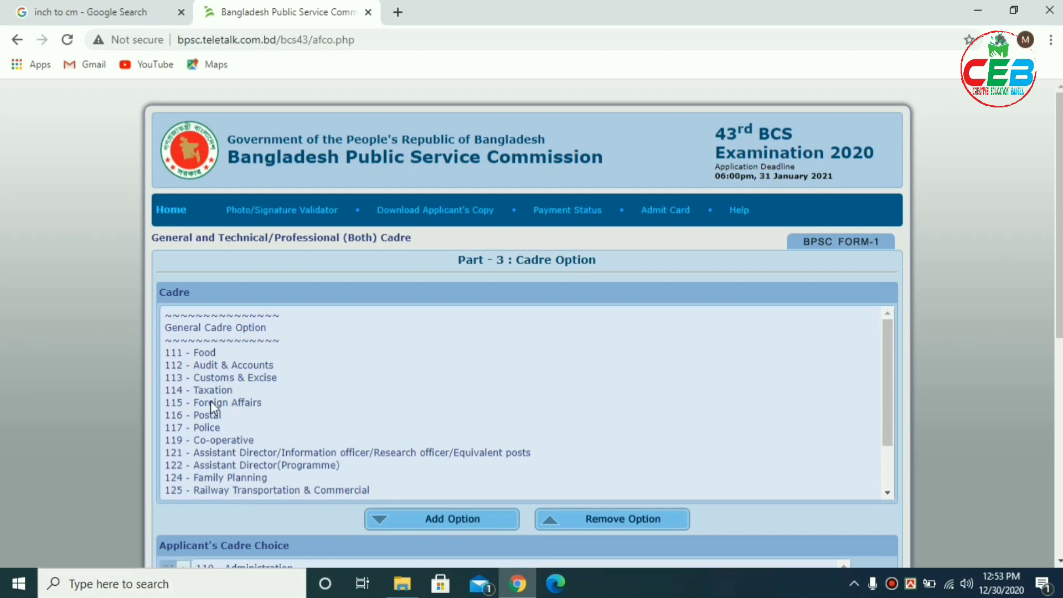
click(207, 429)
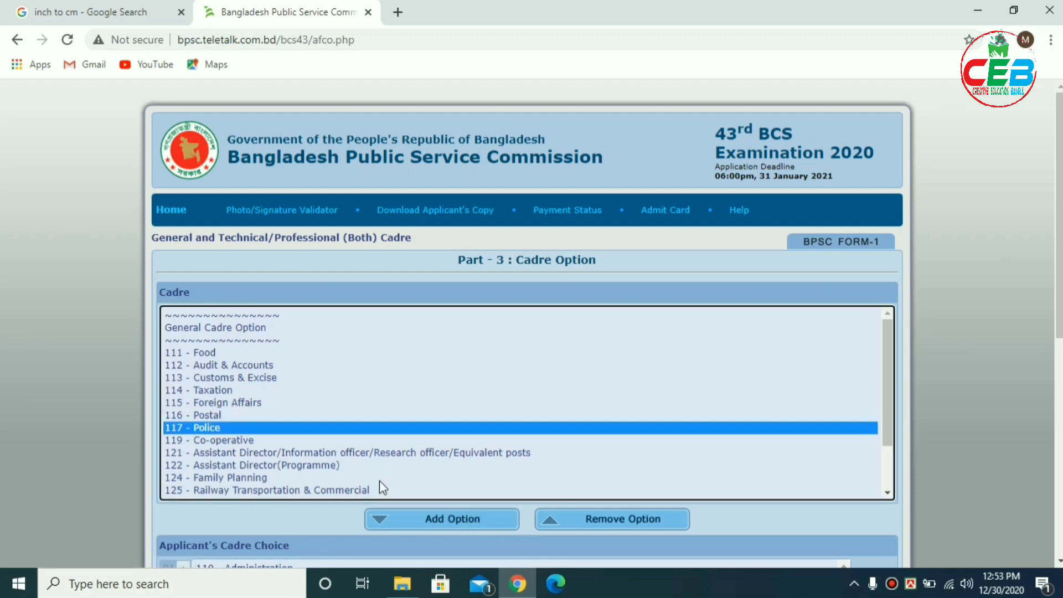
click(420, 519)
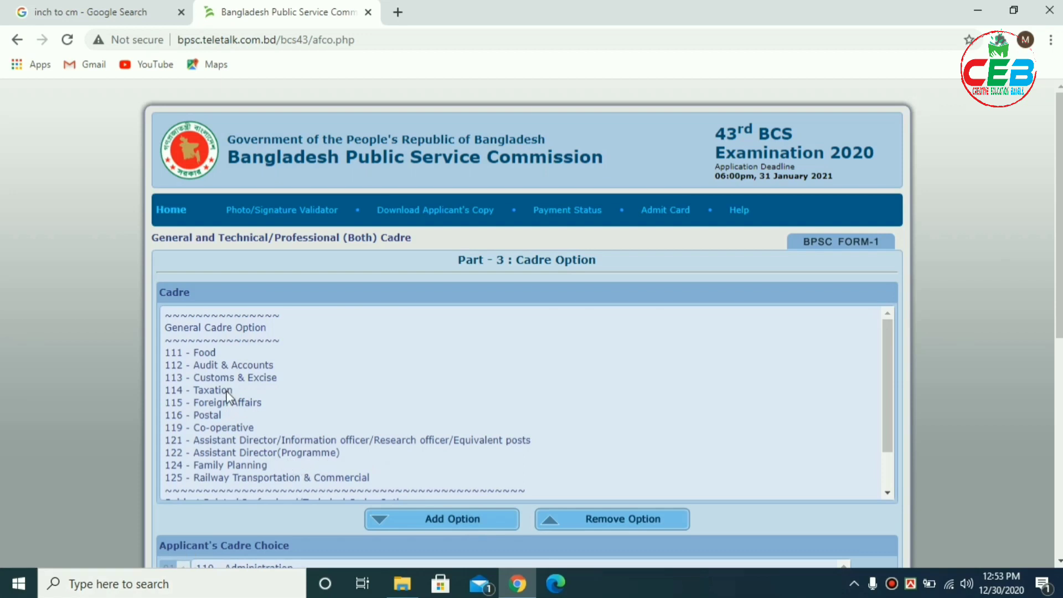
click(214, 404)
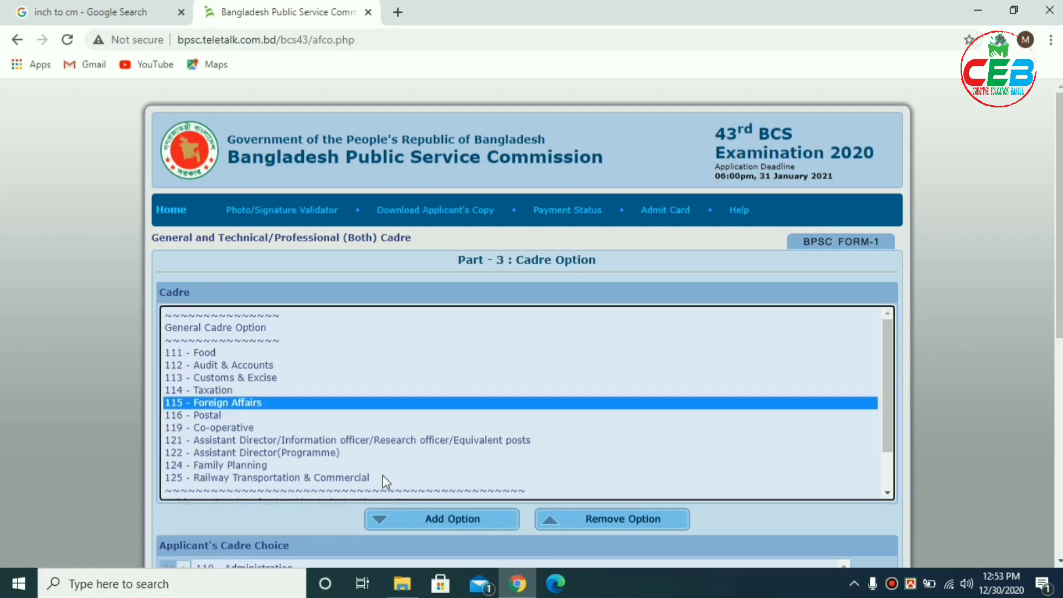
click(410, 524)
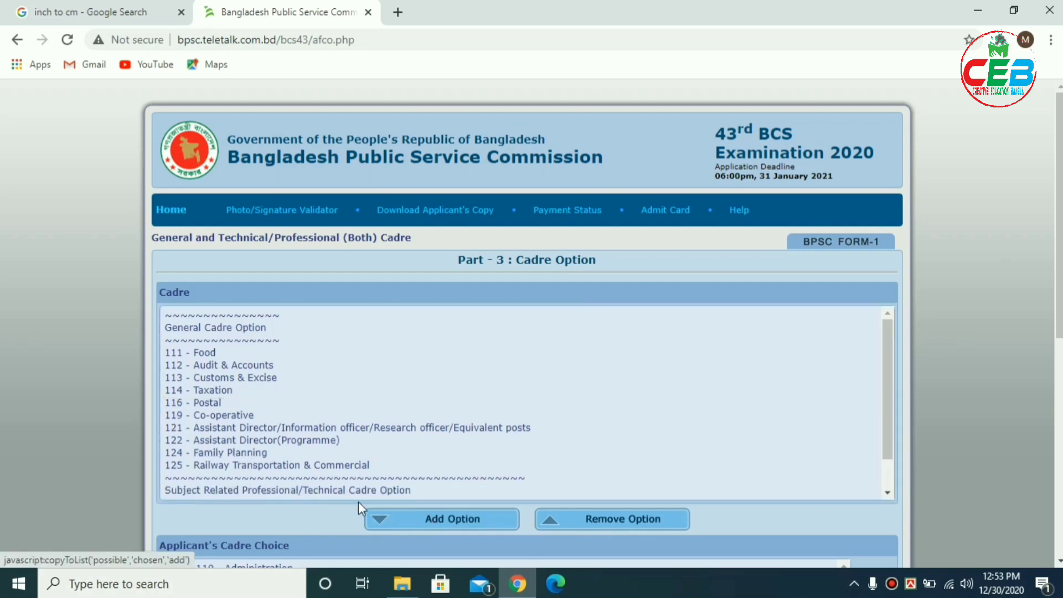
click(241, 365)
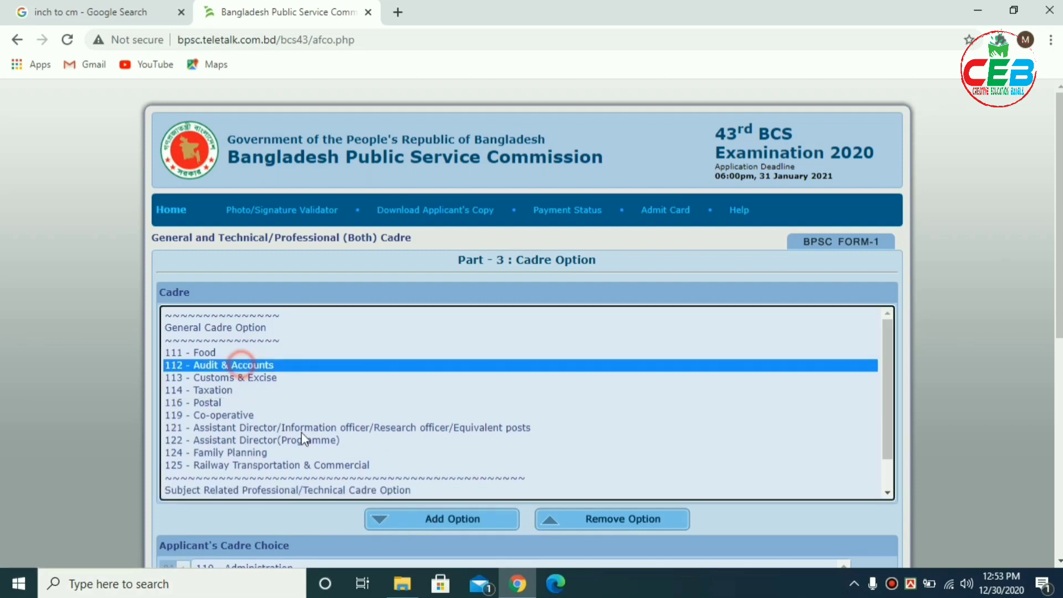
click(415, 519)
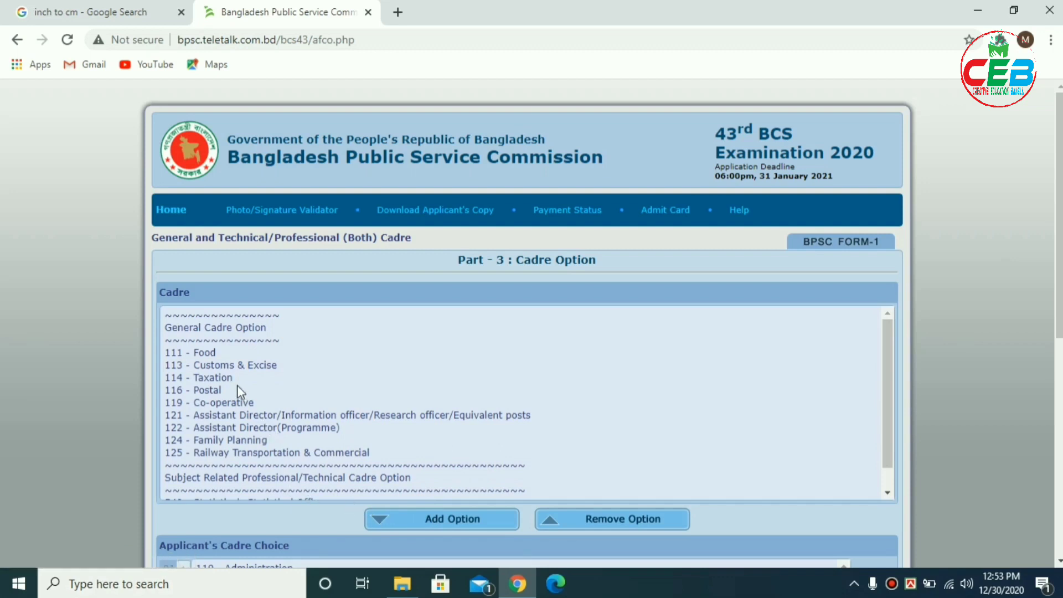
Step: Add cadre choices 114 Taxation, 113 Customs & Excise, 119 Co-operative and 610 General Education
click(214, 379)
click(415, 518)
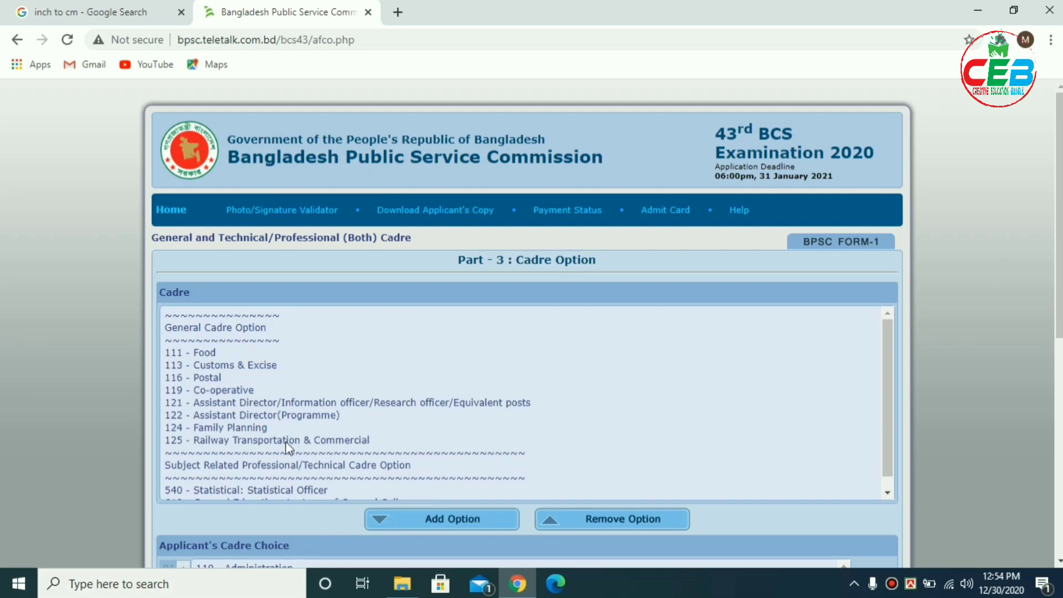
click(207, 365)
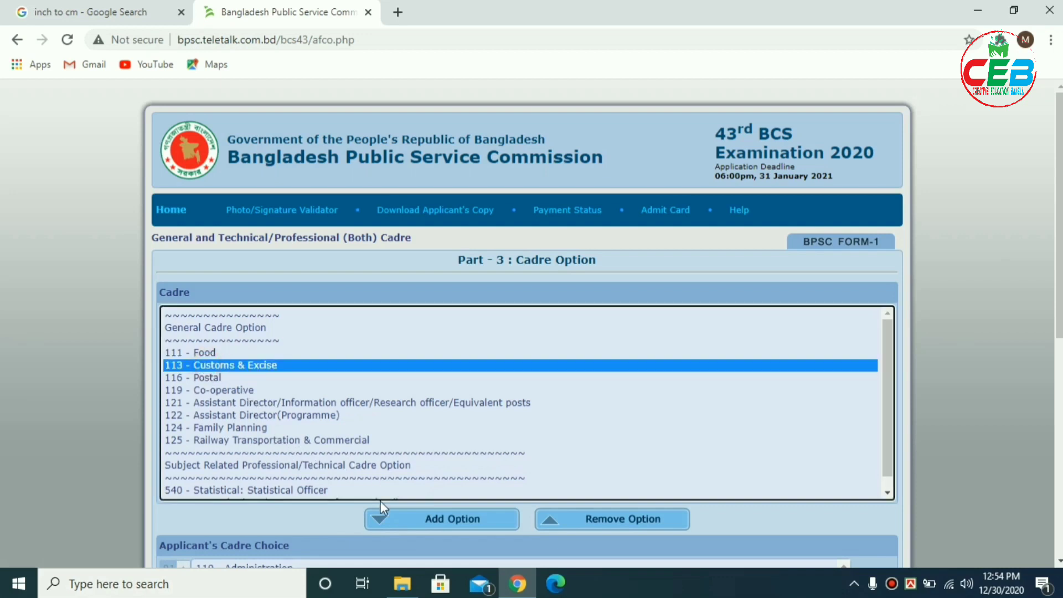
click(387, 520)
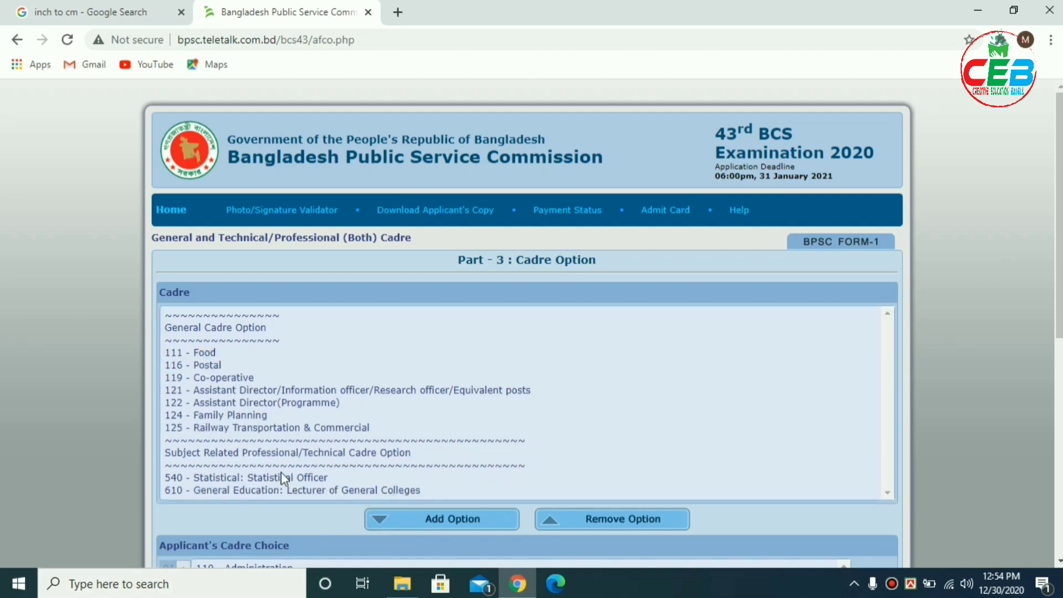
click(221, 377)
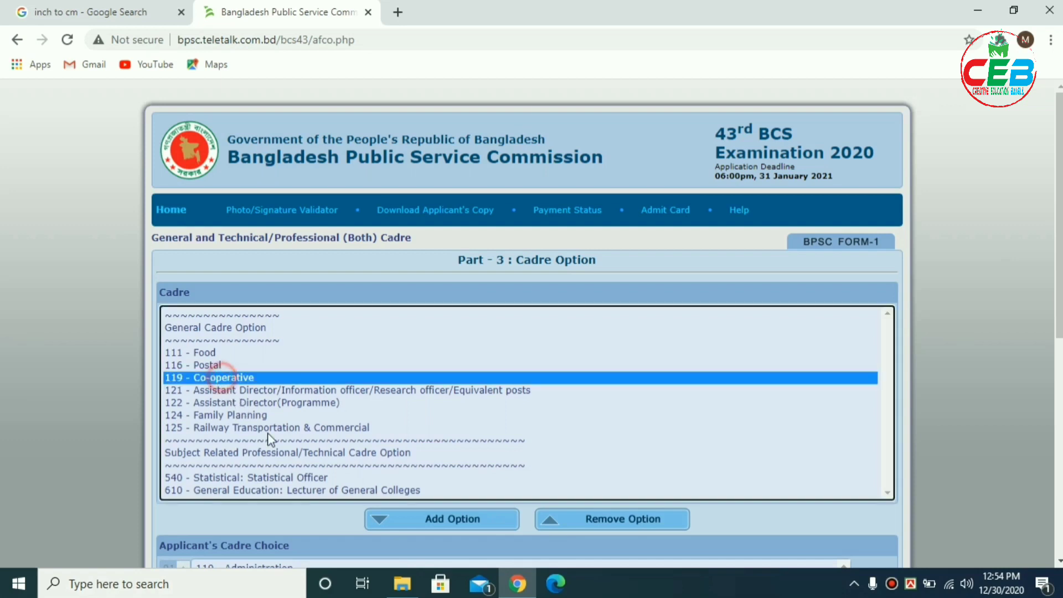
click(432, 518)
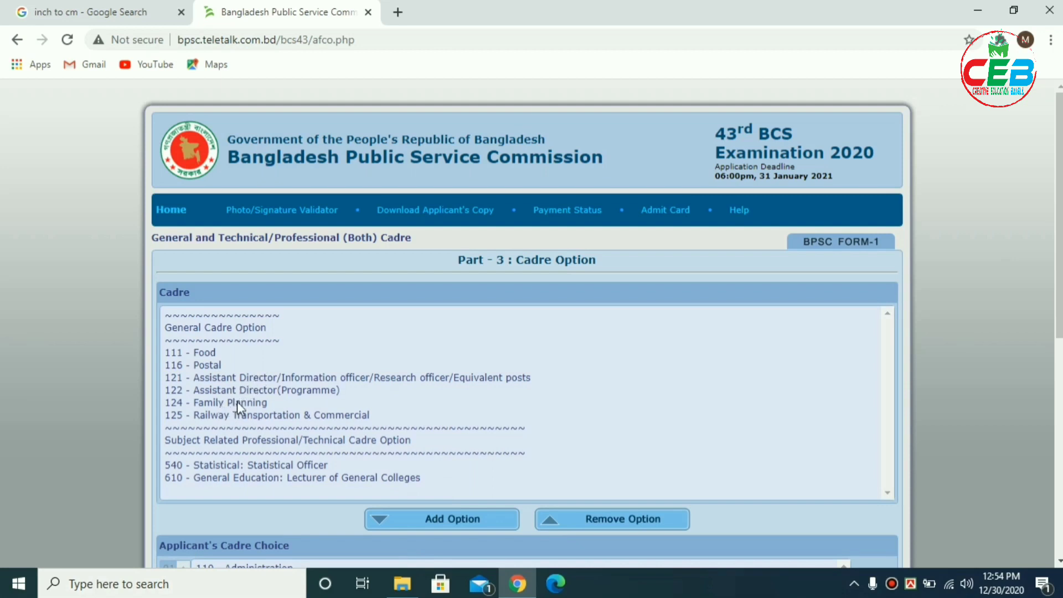
click(222, 479)
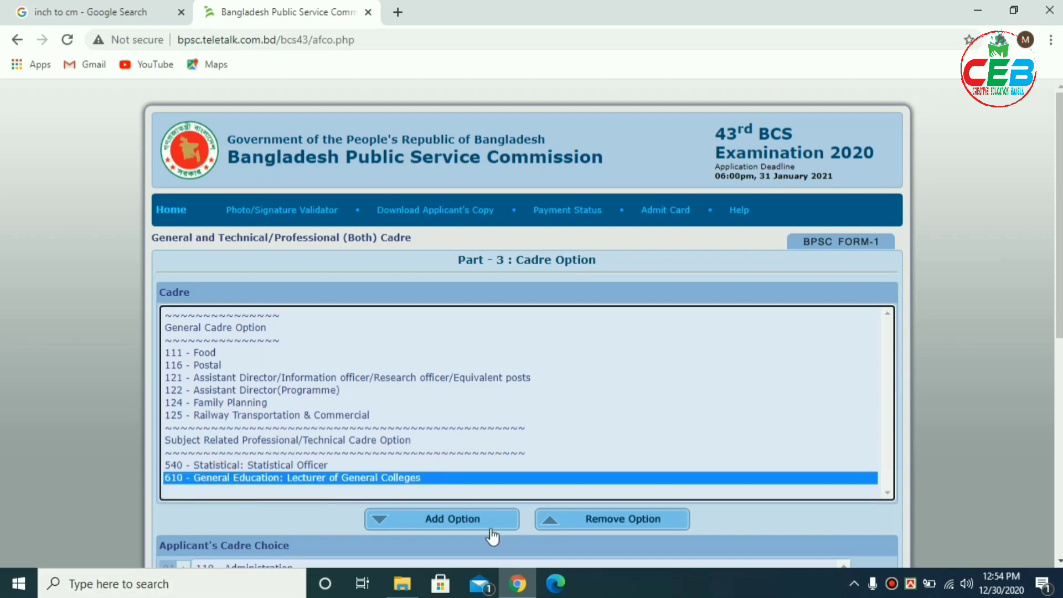
click(454, 519)
scroll(516, 431, down, 6)
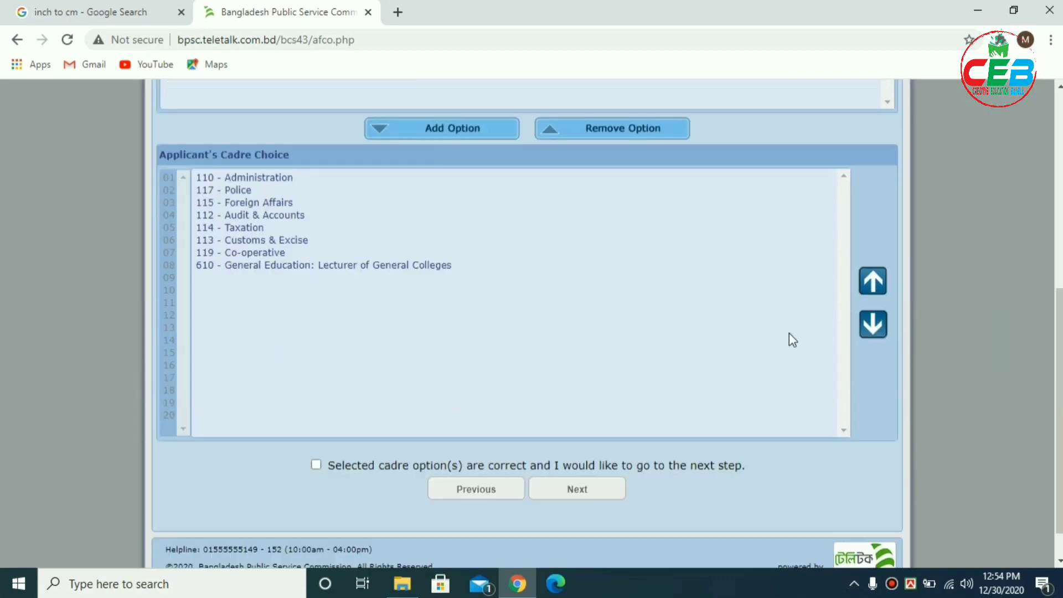
Step: Confirm the eight selected cadre options are correct and continue to the Application Preview
scroll(792, 347, up, 3)
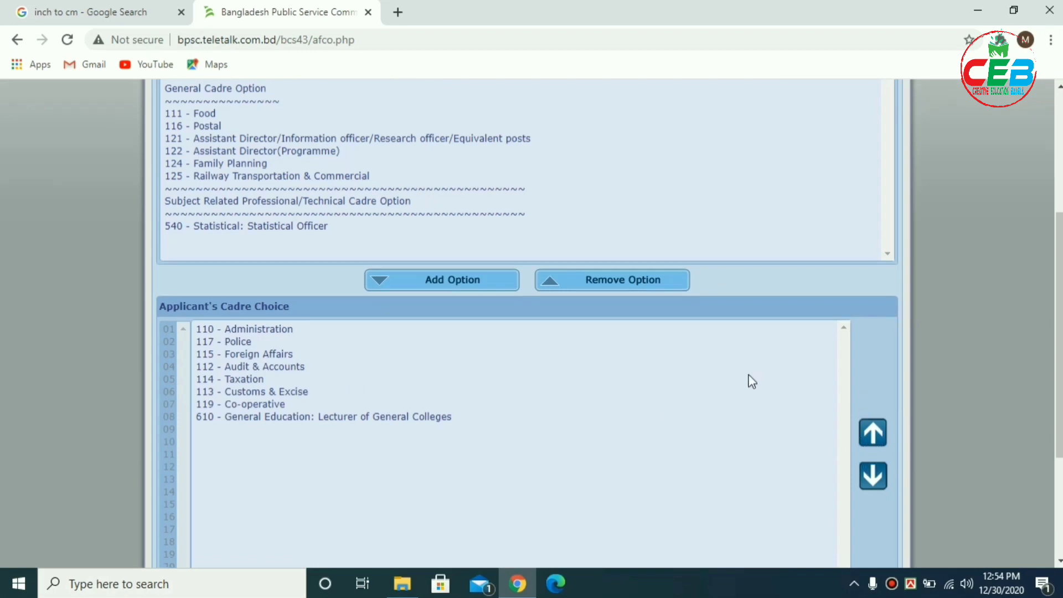
scroll(720, 383, down, 3)
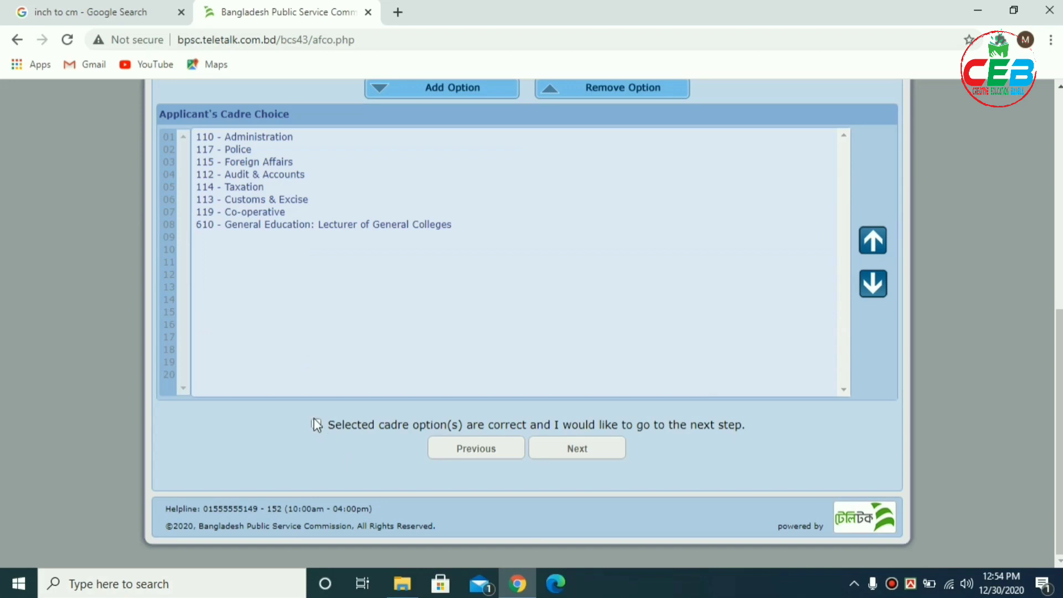
click(316, 424)
click(576, 451)
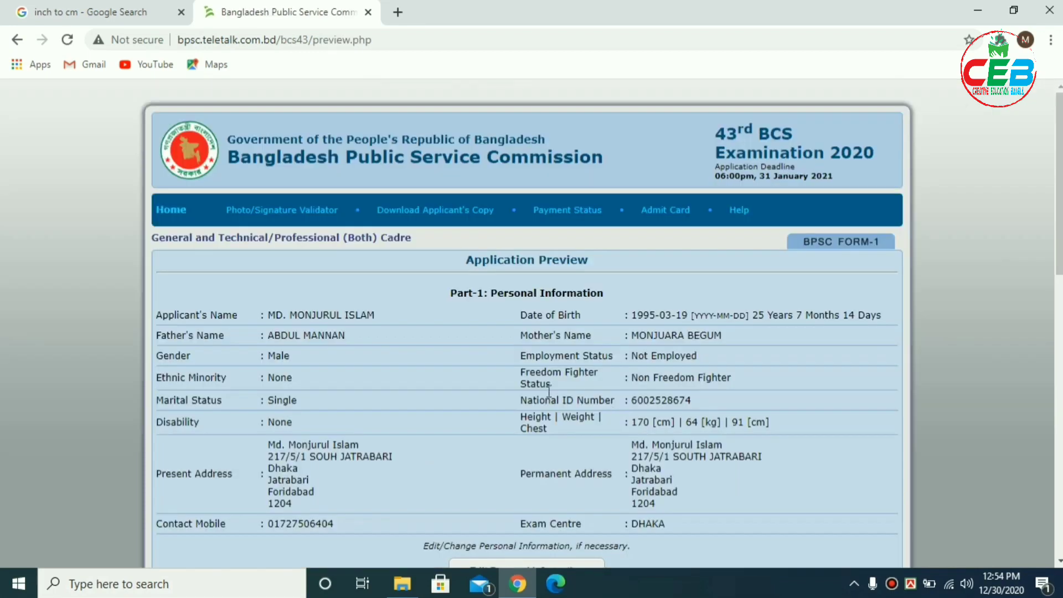
Step: Scroll through the preview's personal information, education details and Part-3 cadre codes
scroll(548, 391, down, 5)
scroll(542, 404, up, 4)
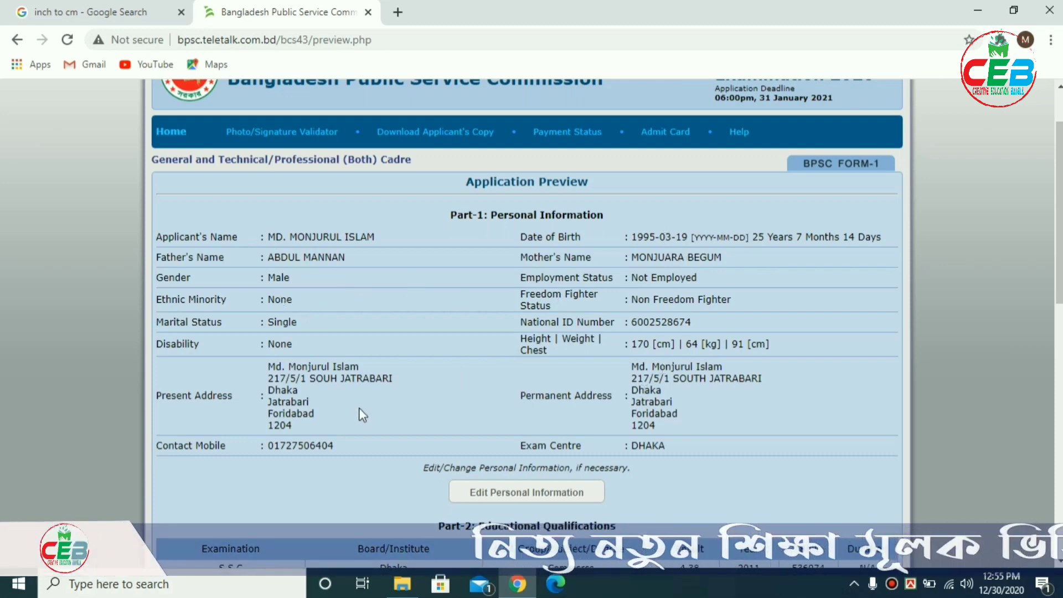
scroll(570, 401, down, 3)
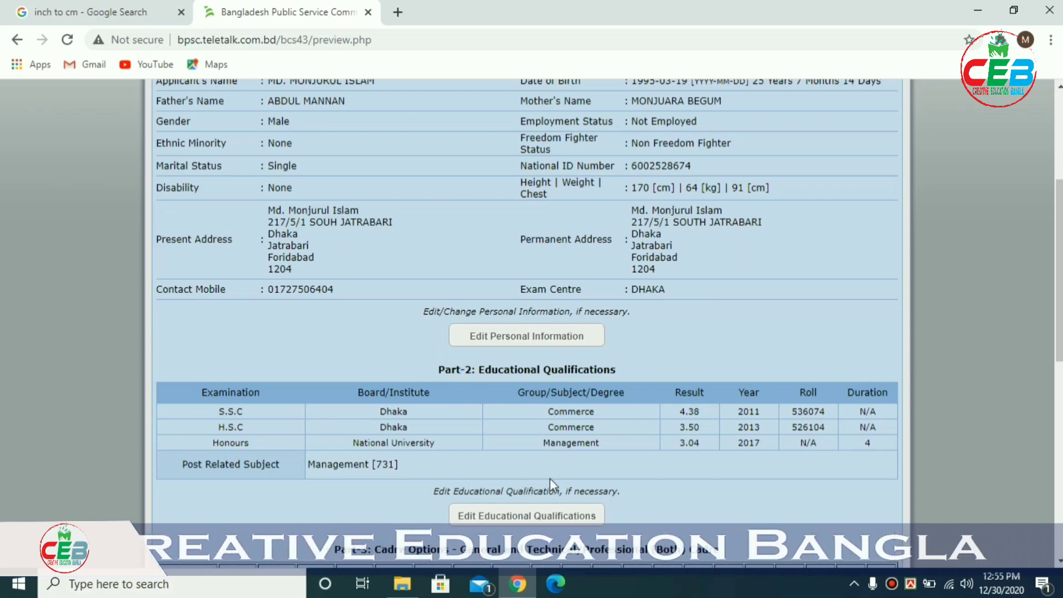
scroll(542, 482, down, 3)
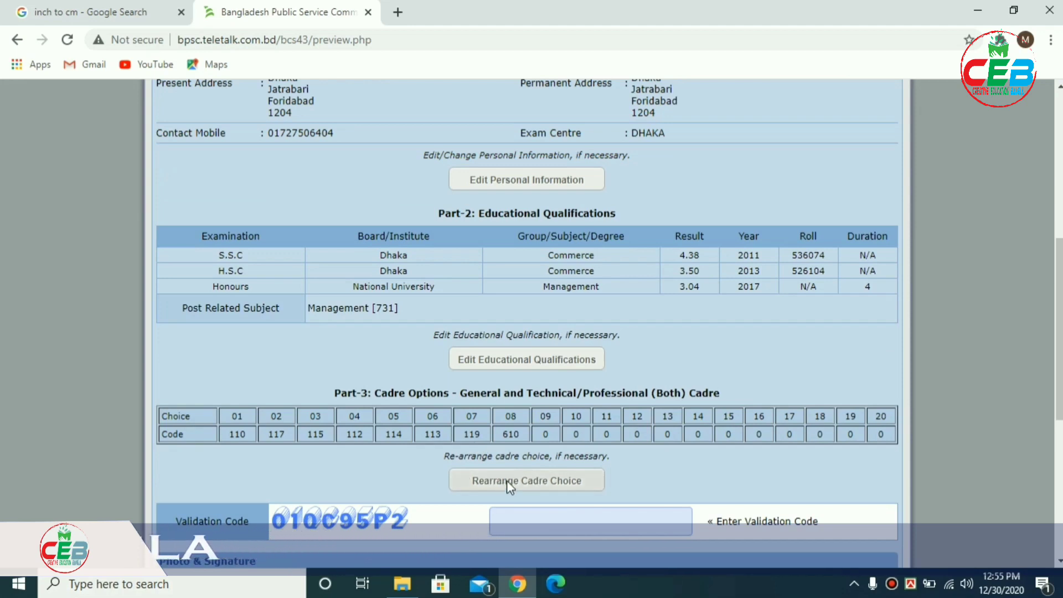
Step: Enter the captcha validation code into the Validation Code field and reach the photo section
scroll(506, 480, down, 2)
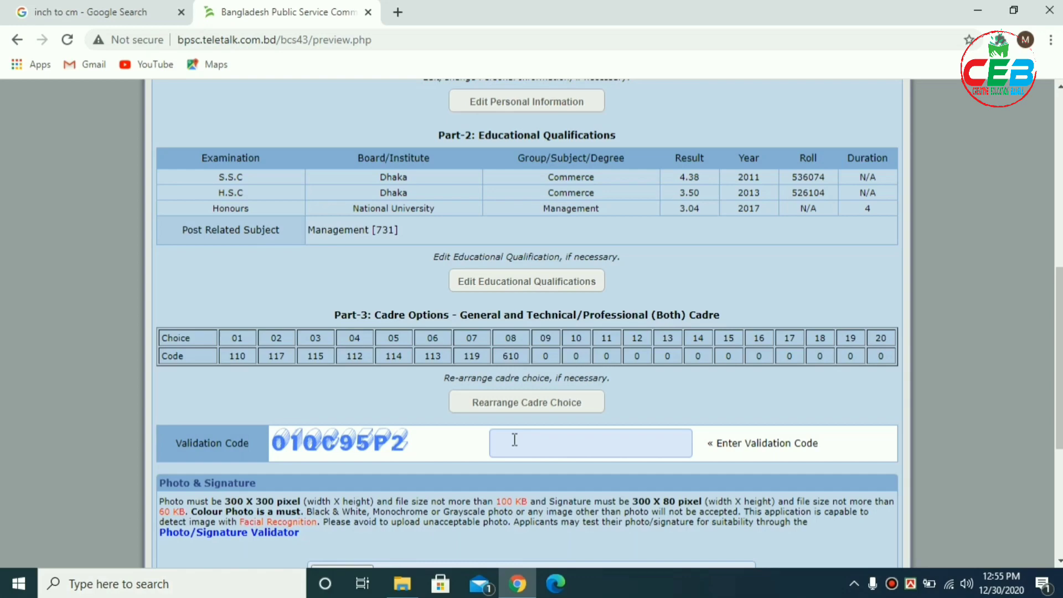
click(510, 441)
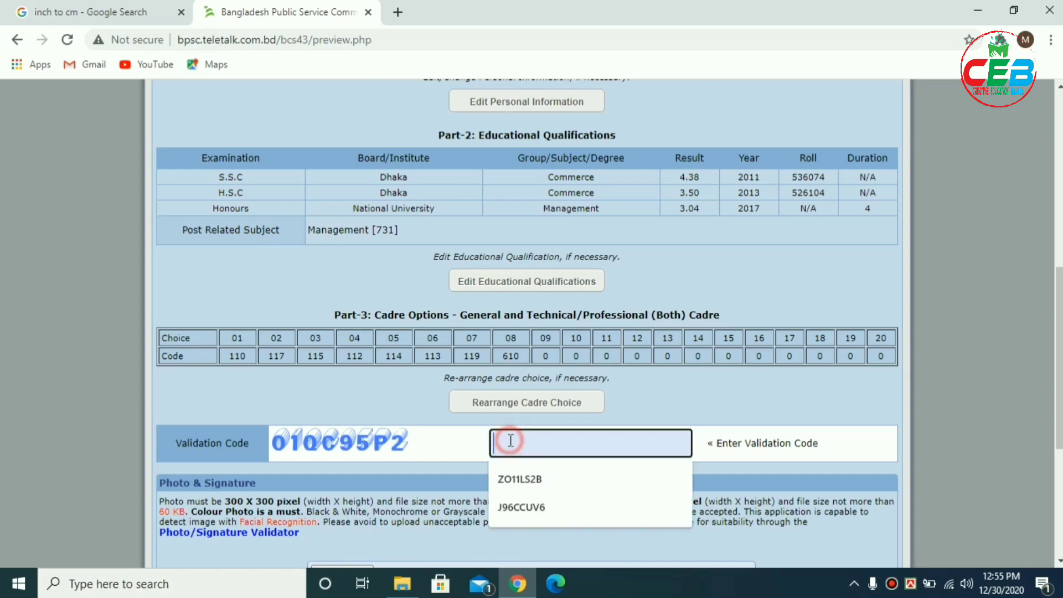
text(01QC95P2)
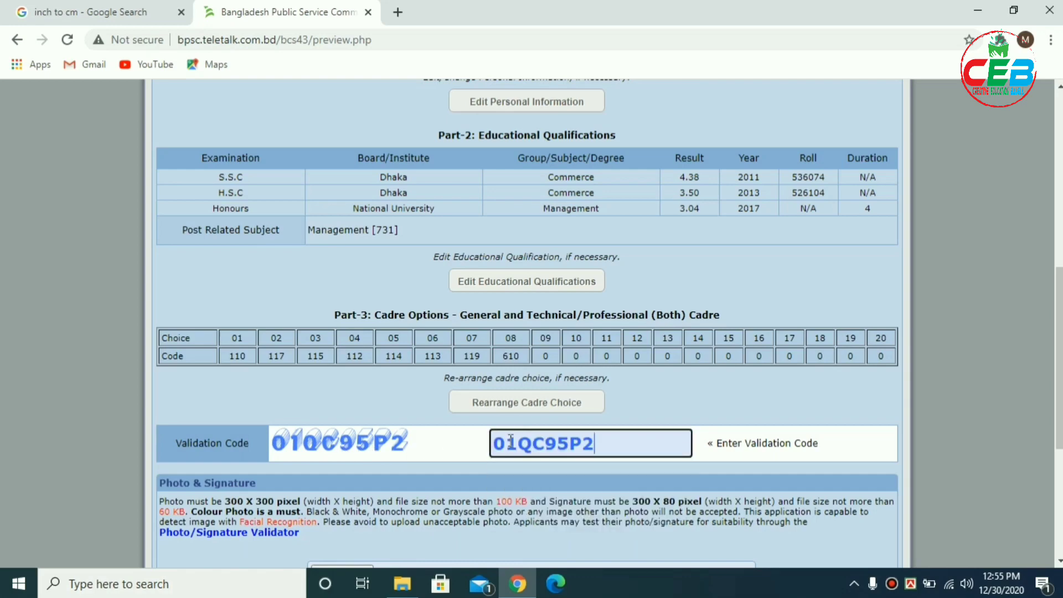
scroll(510, 441, down, 3)
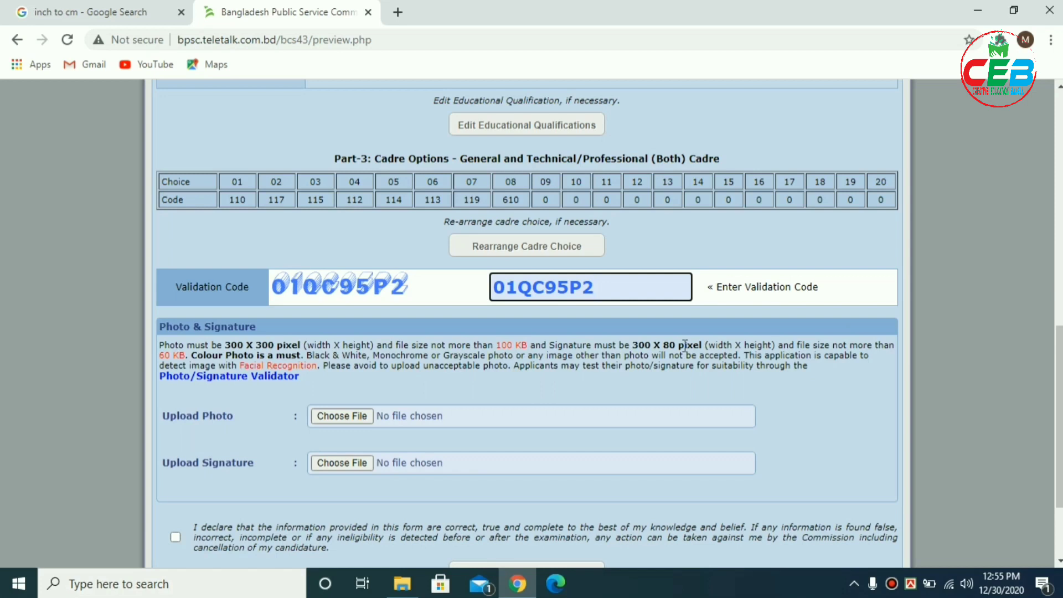
Step: Upload the applicant's photo and signature image files
click(343, 416)
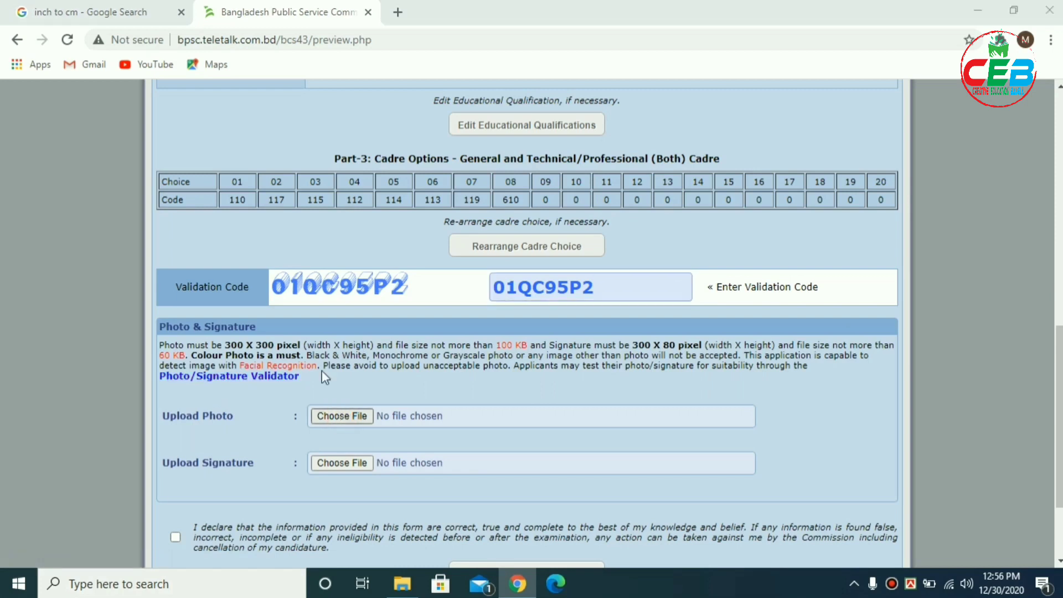
key(Return)
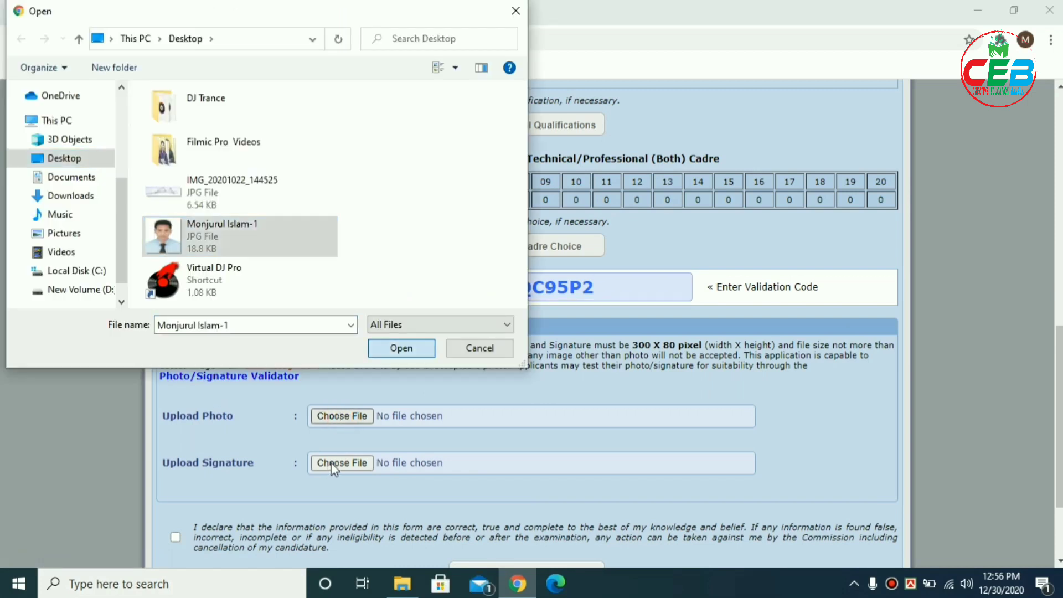
click(335, 461)
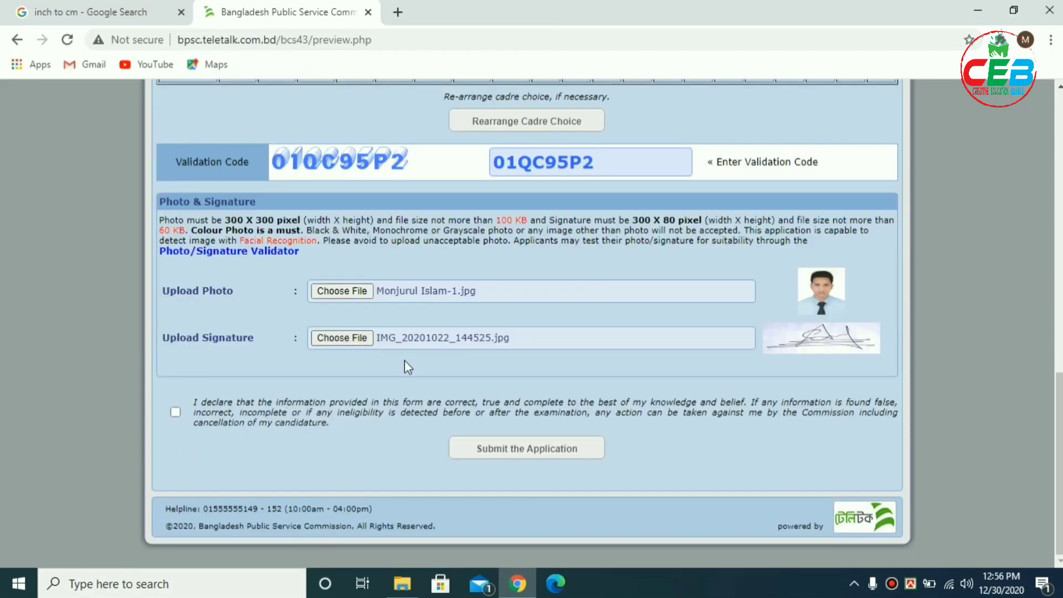
Step: Accept the declaration statement and submit the application
scroll(418, 375, up, 20)
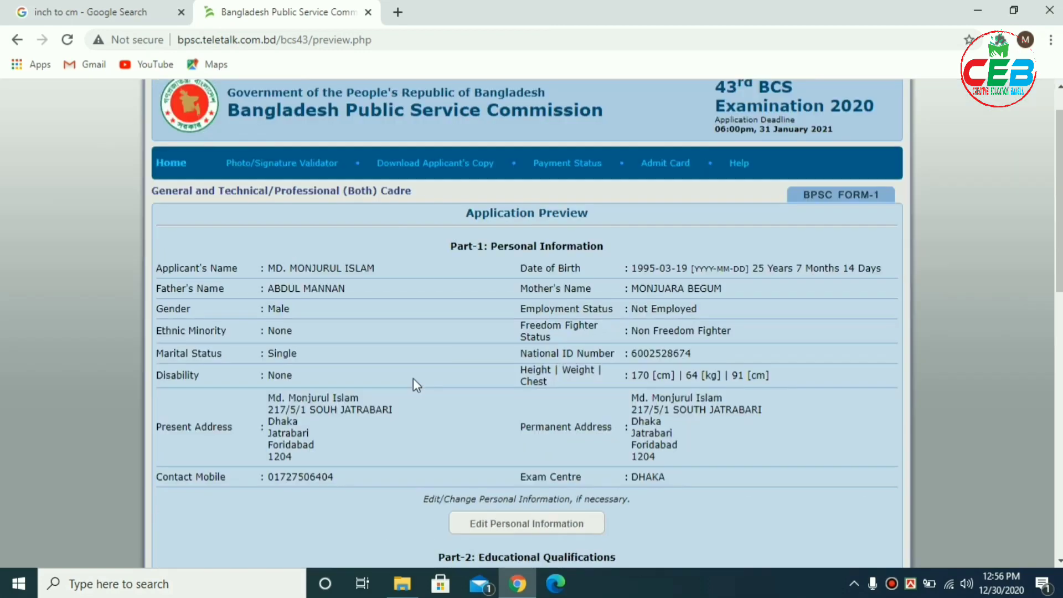
scroll(277, 443, down, 18)
click(175, 459)
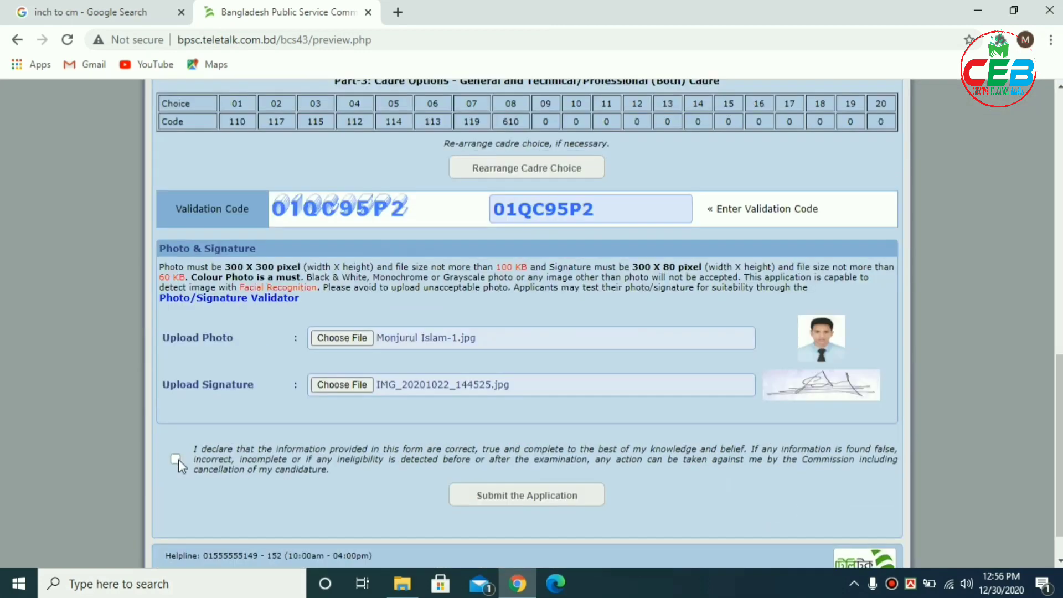
click(506, 497)
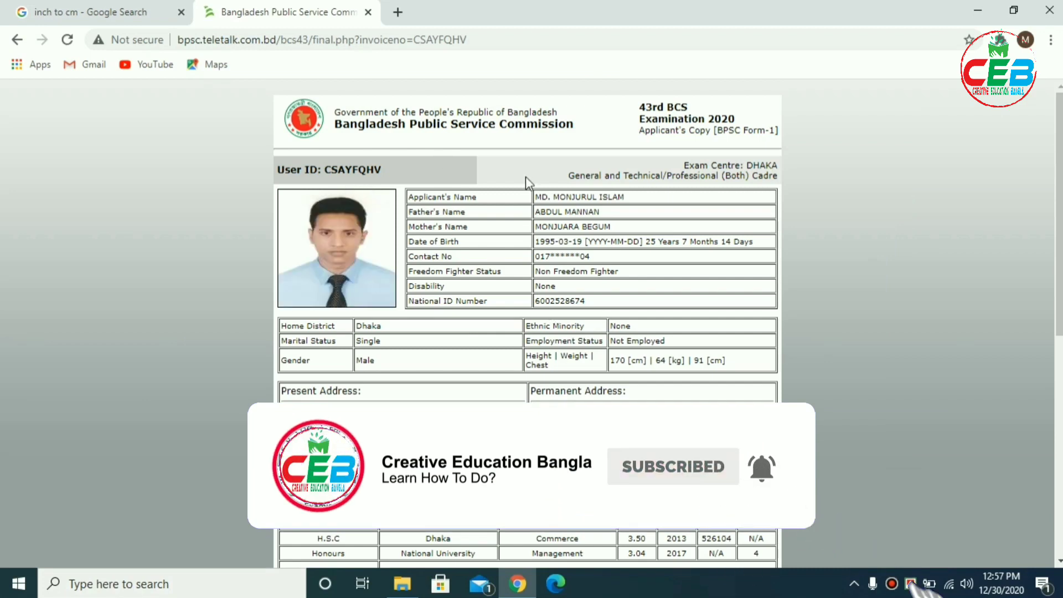
scroll(487, 221, down, 2)
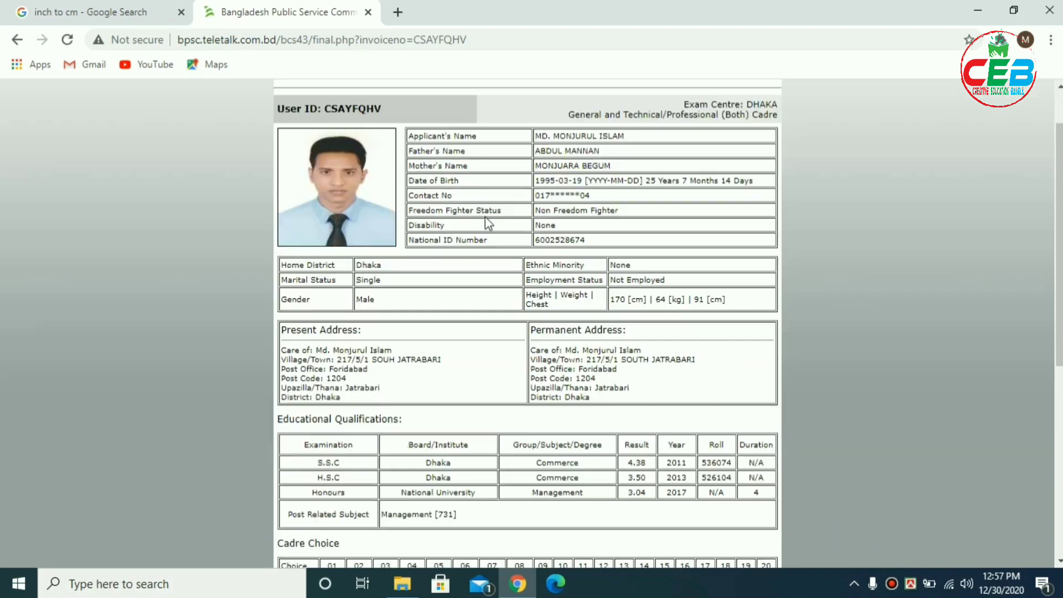
scroll(537, 260, down, 2)
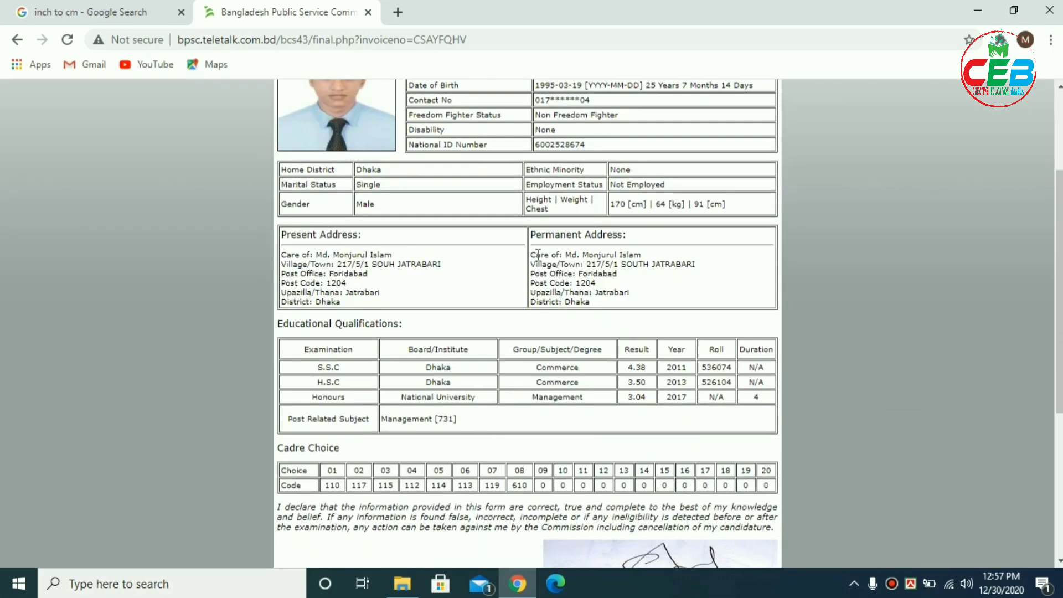
scroll(539, 465, down, 2)
scroll(362, 283, up, 2)
scroll(363, 282, up, 3)
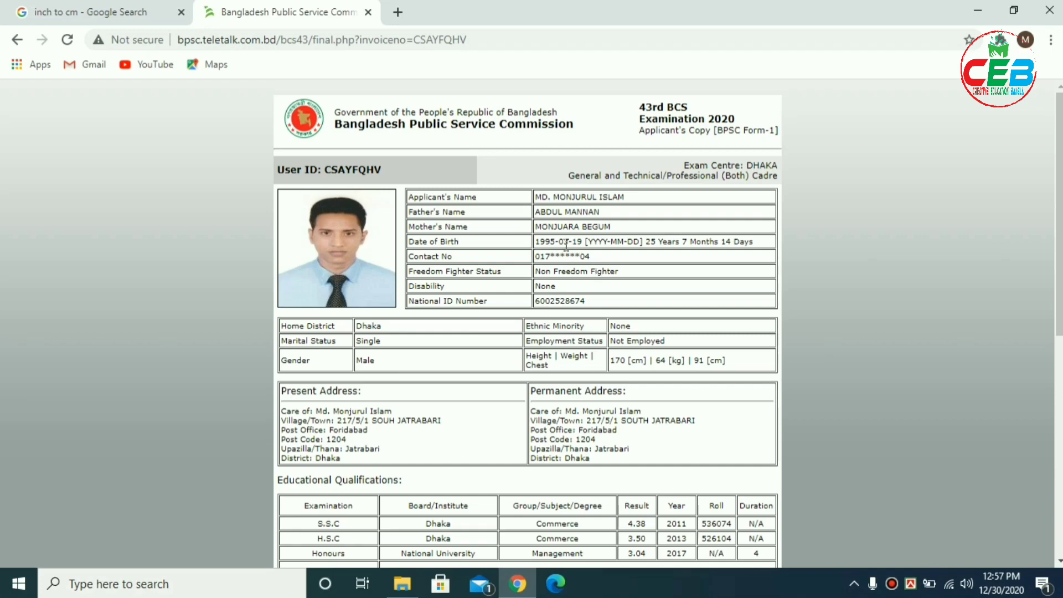
scroll(561, 266, down, 8)
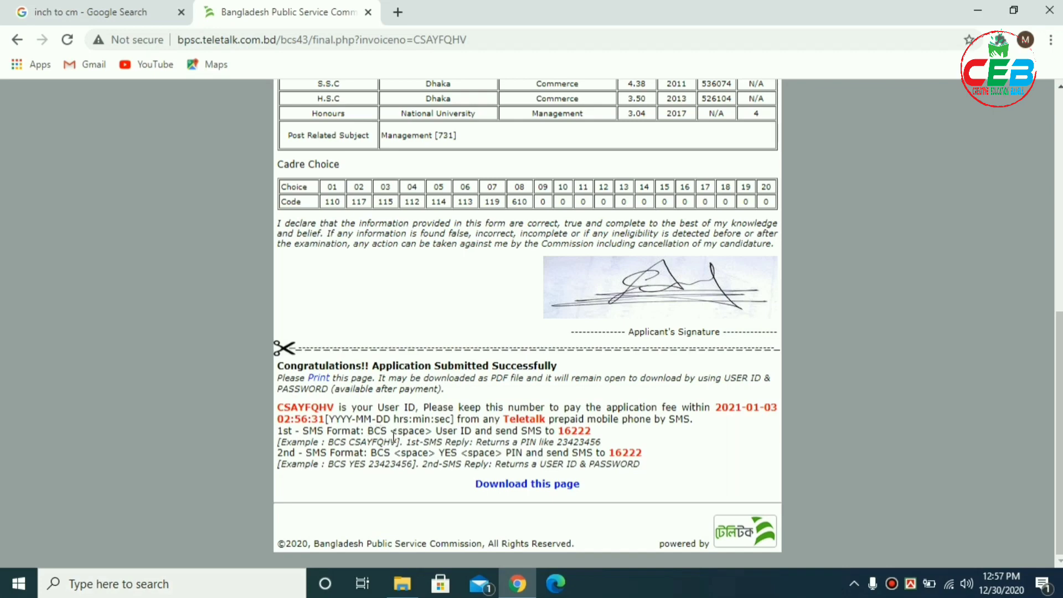
scroll(464, 431, up, 8)
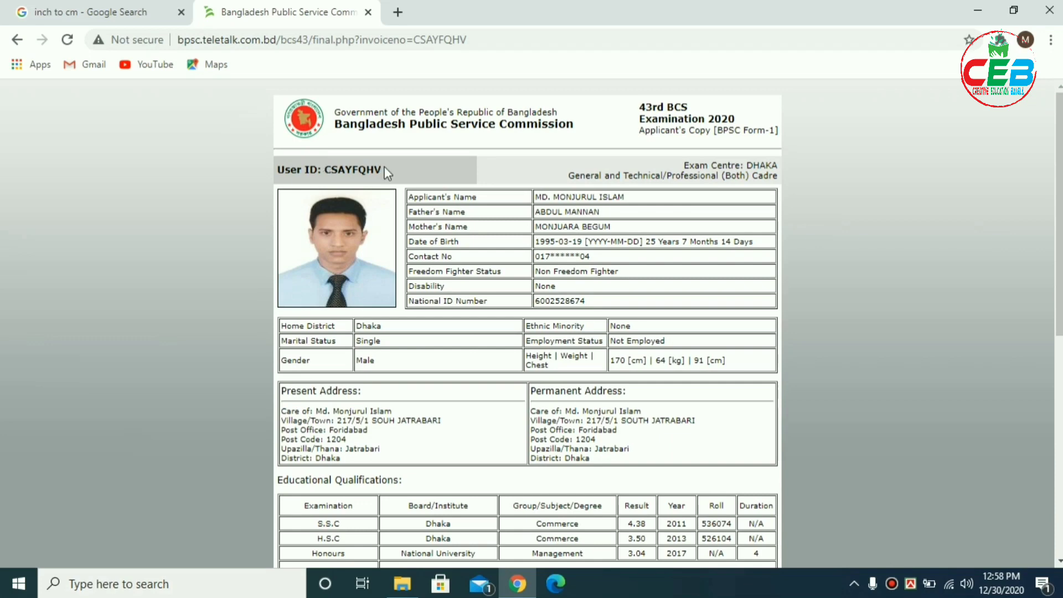
Step: Select the User ID text and scroll through the Applicant's Copy to review it
drag(387, 173, 323, 171)
scroll(402, 221, down, 1)
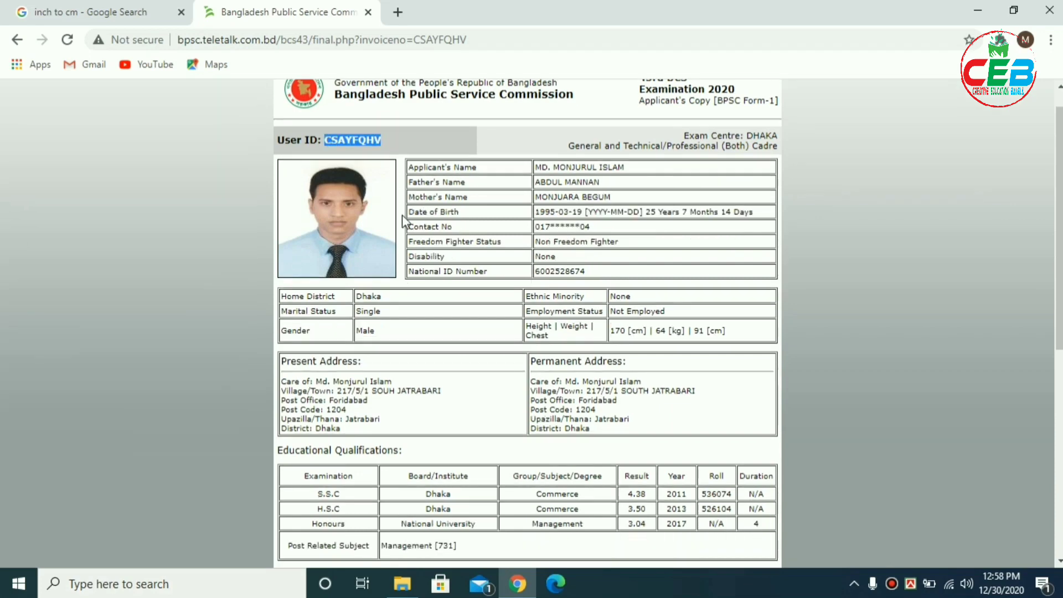
scroll(491, 409, down, 7)
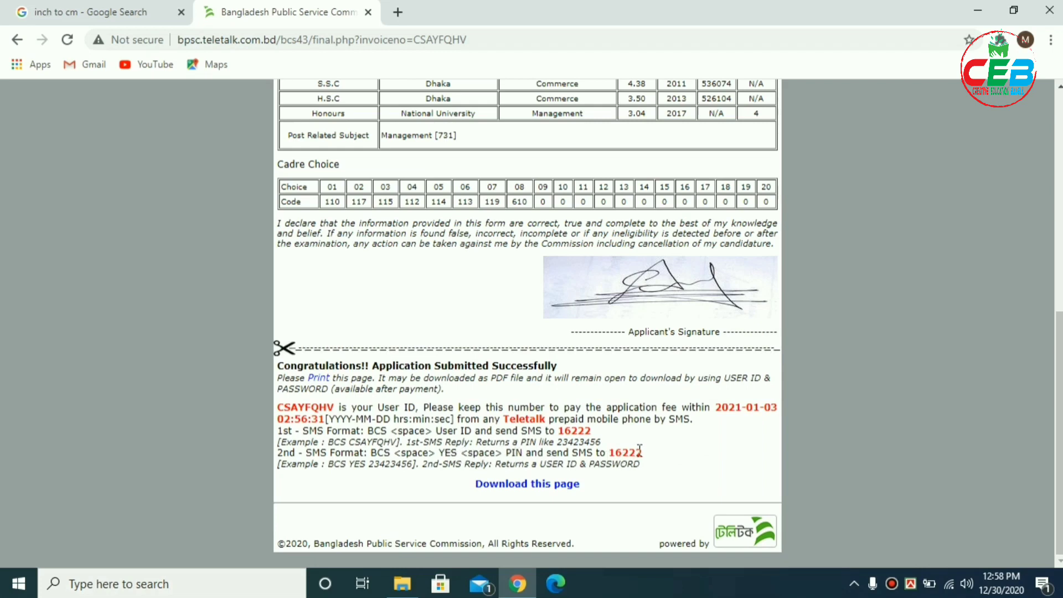
scroll(530, 448, up, 3)
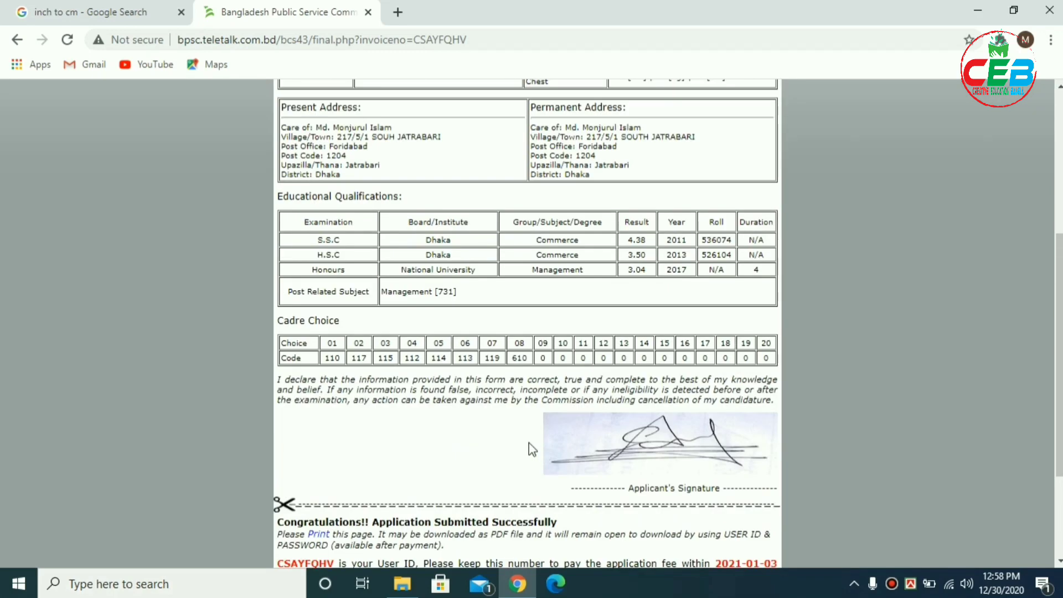
scroll(529, 443, up, 5)
scroll(493, 425, down, 1)
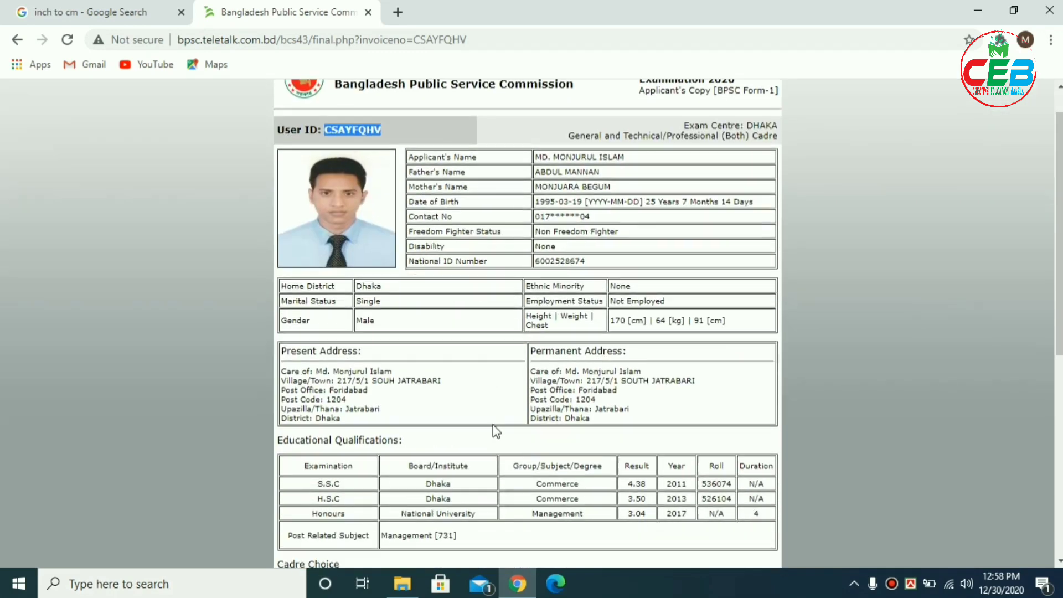
scroll(493, 425, down, 5)
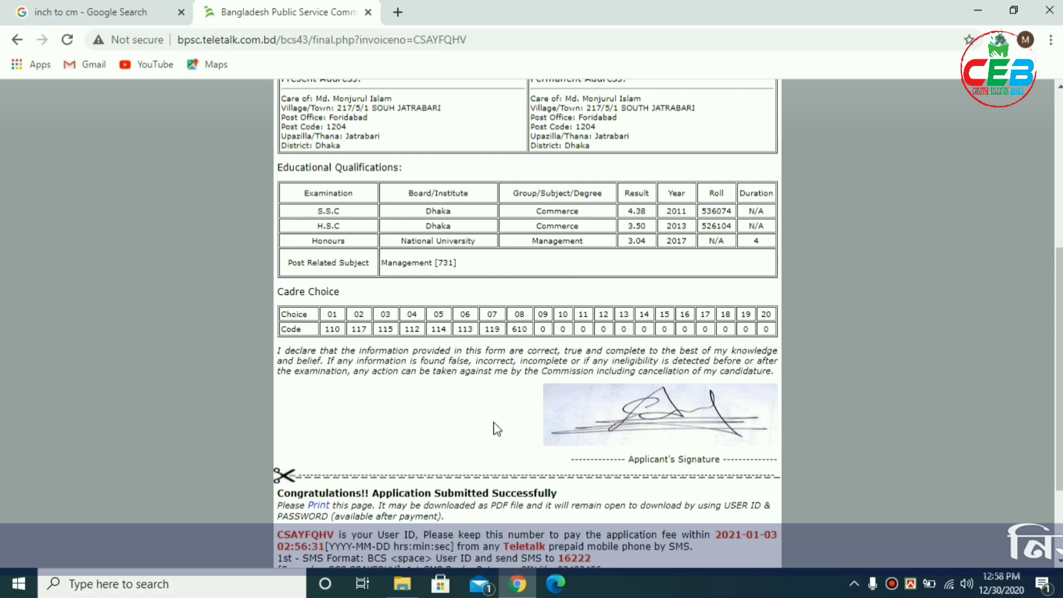
scroll(497, 430, up, 5)
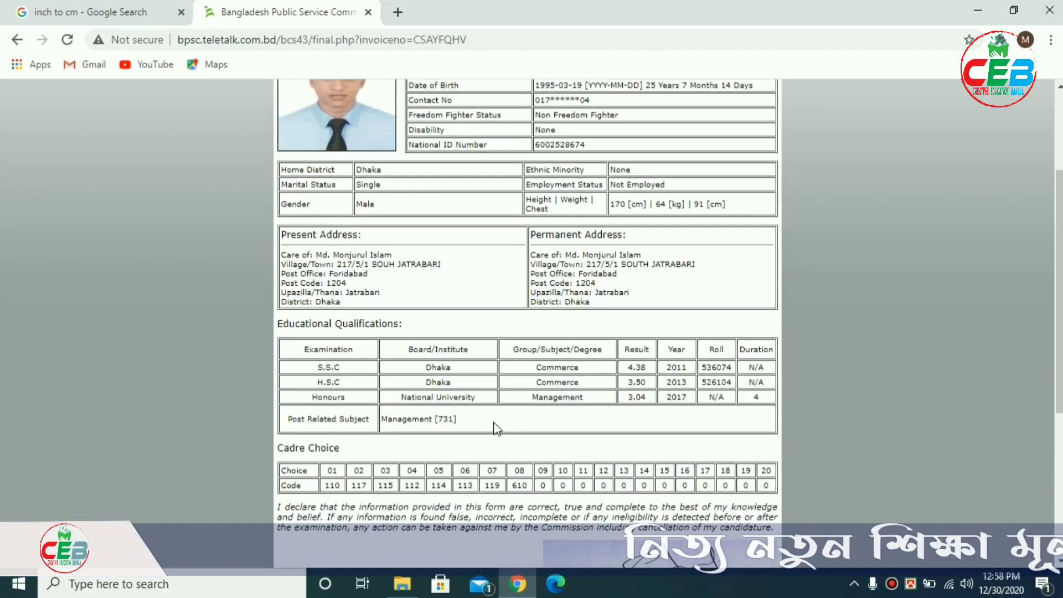
scroll(497, 429, down, 7)
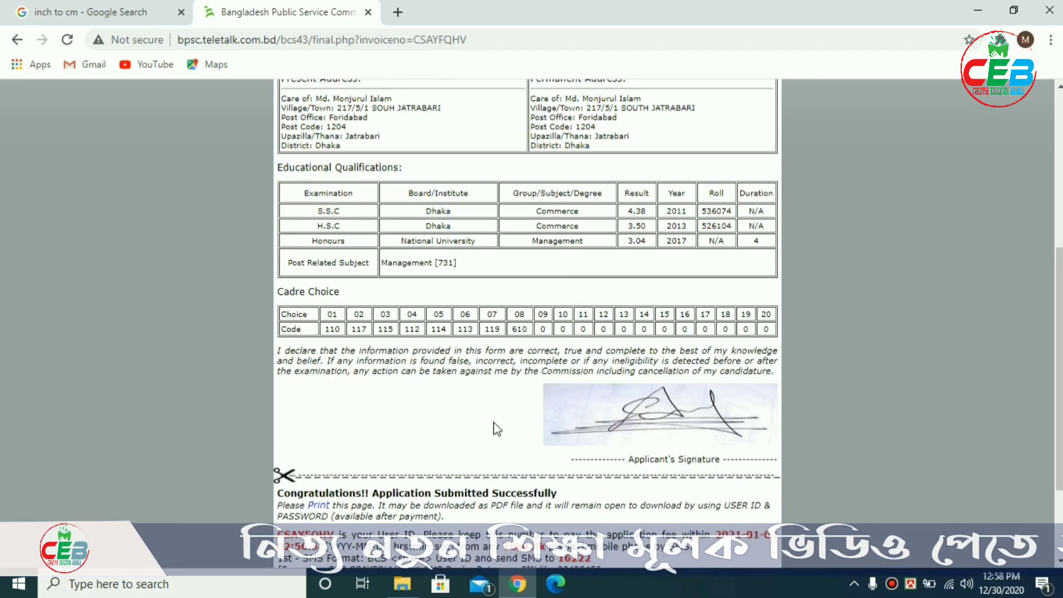
scroll(495, 423, down, 1)
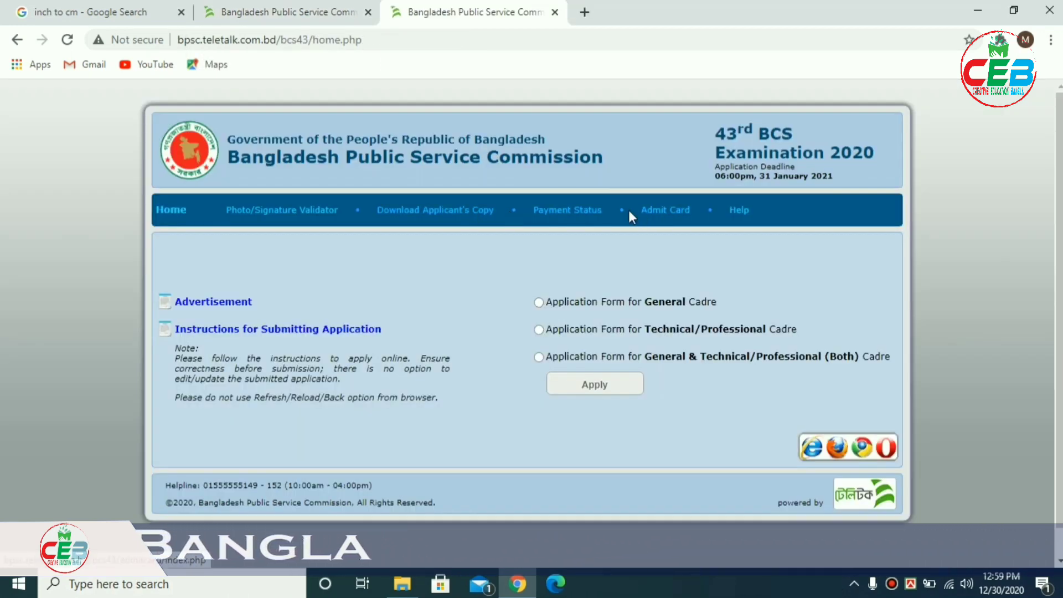
Step: Open the Admit Card download sign-in page and focus its User ID and Password fields
click(657, 220)
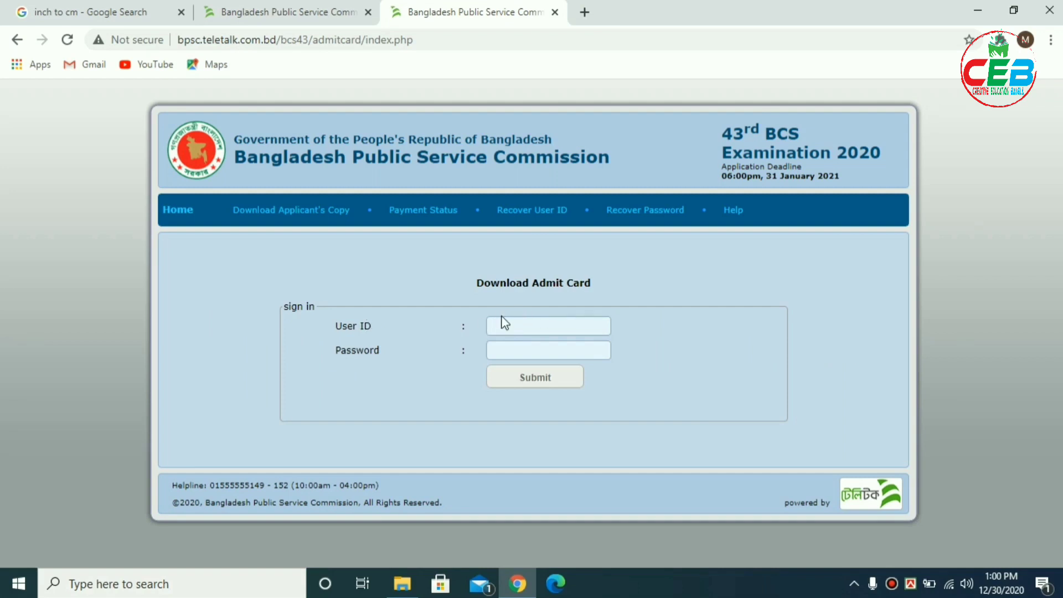
click(520, 325)
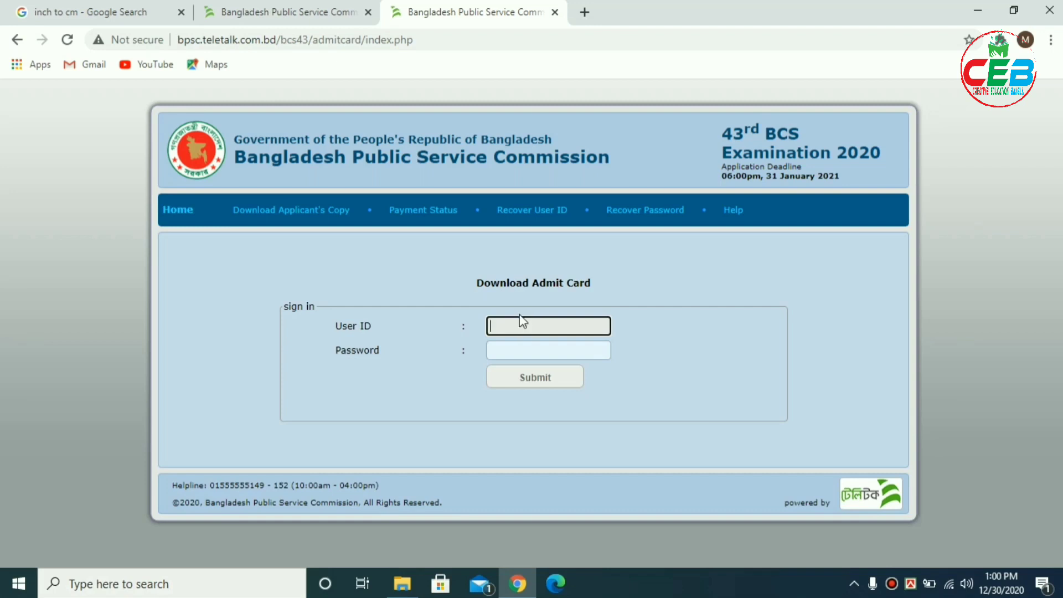
click(524, 349)
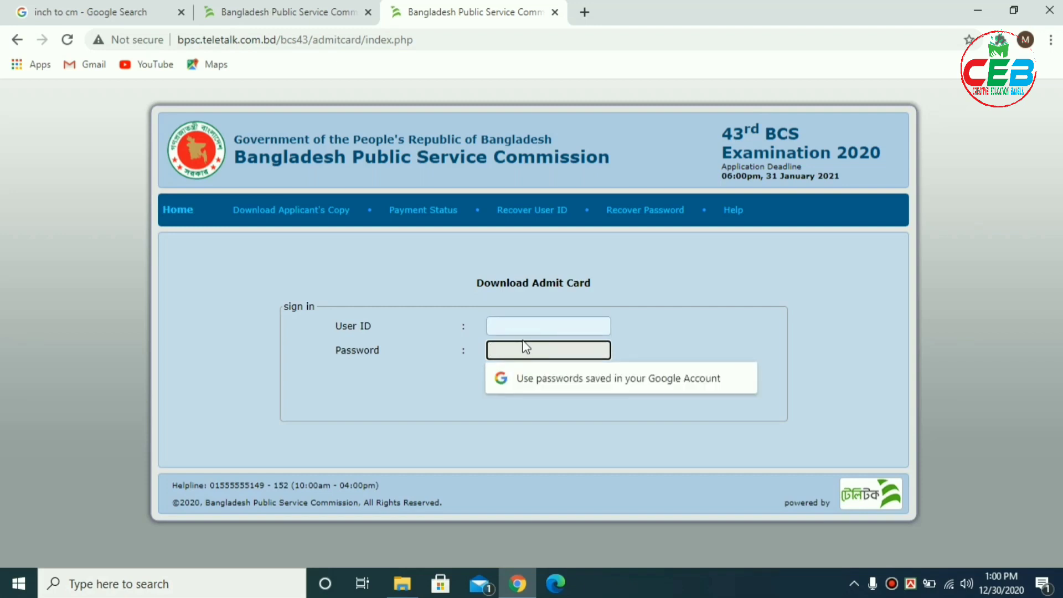
click(526, 363)
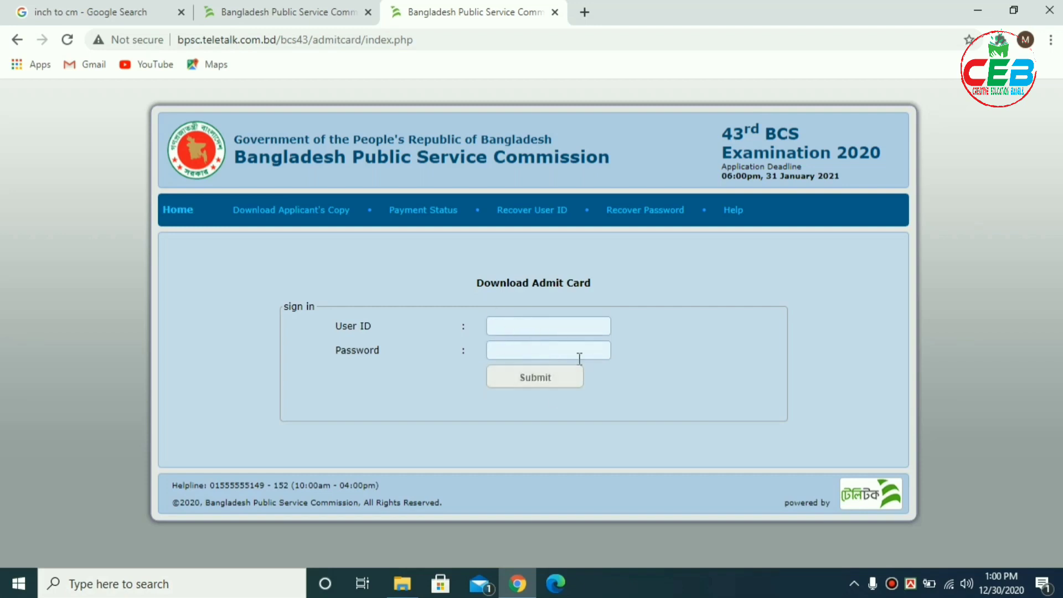